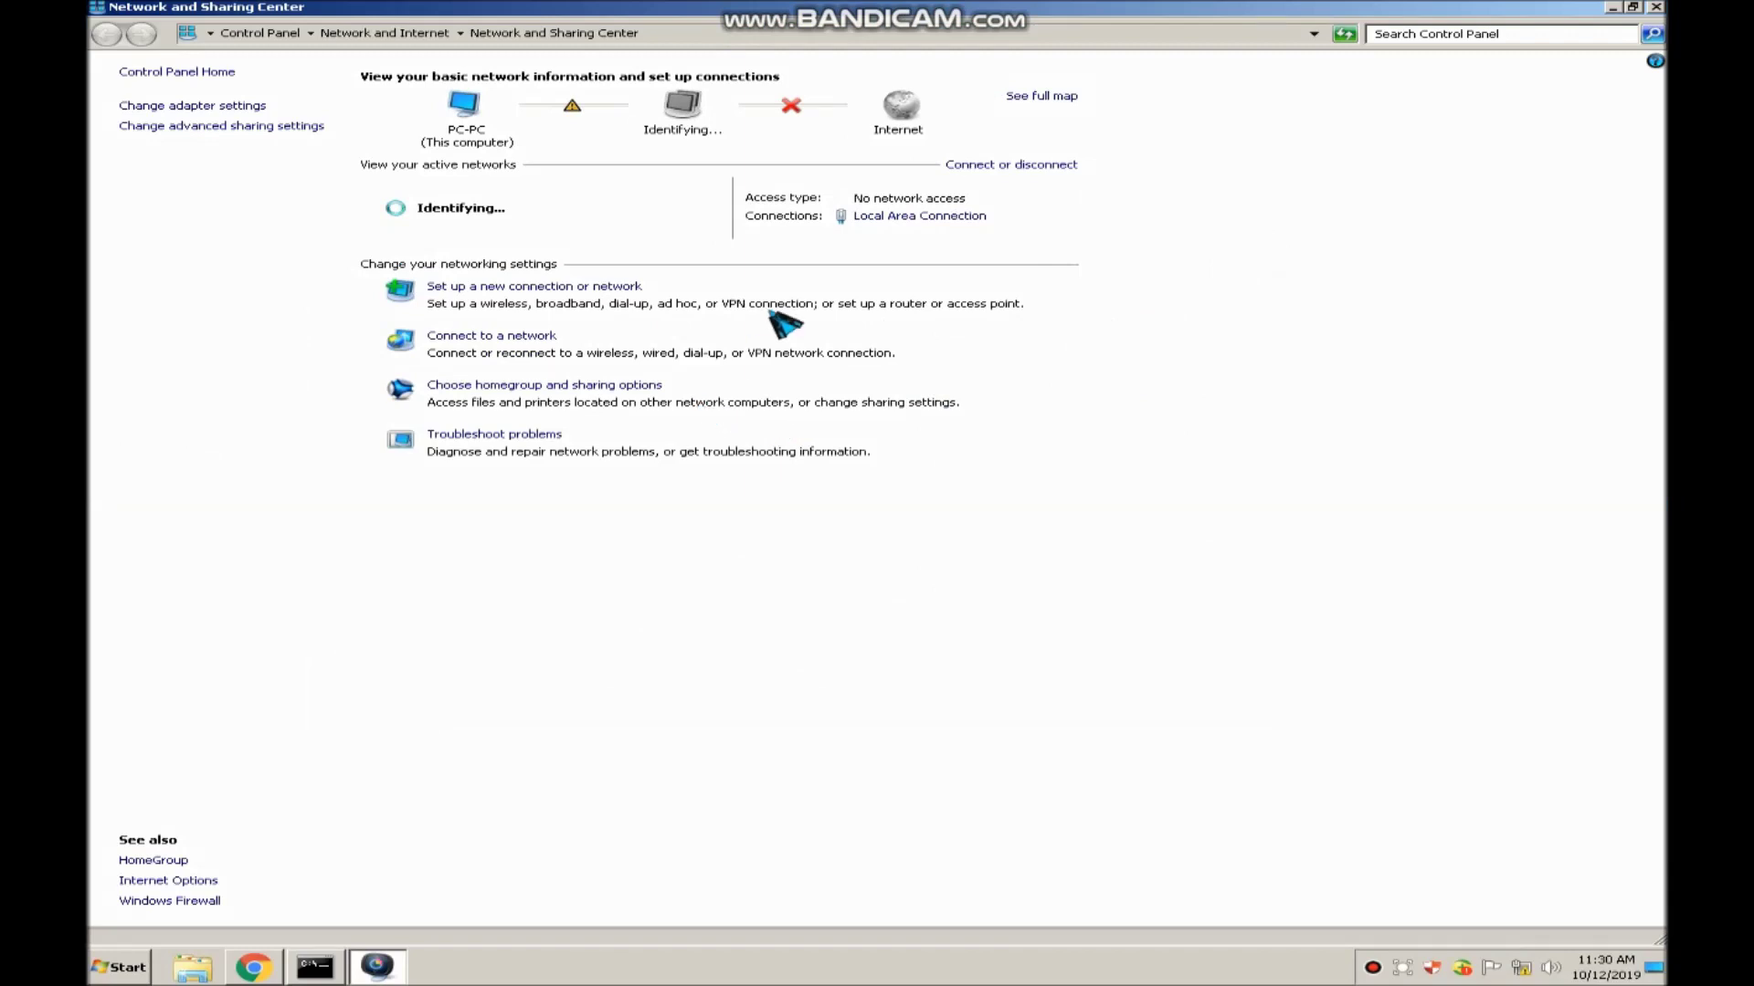
Open the Local Area Connection status and review its address details
click(873, 217)
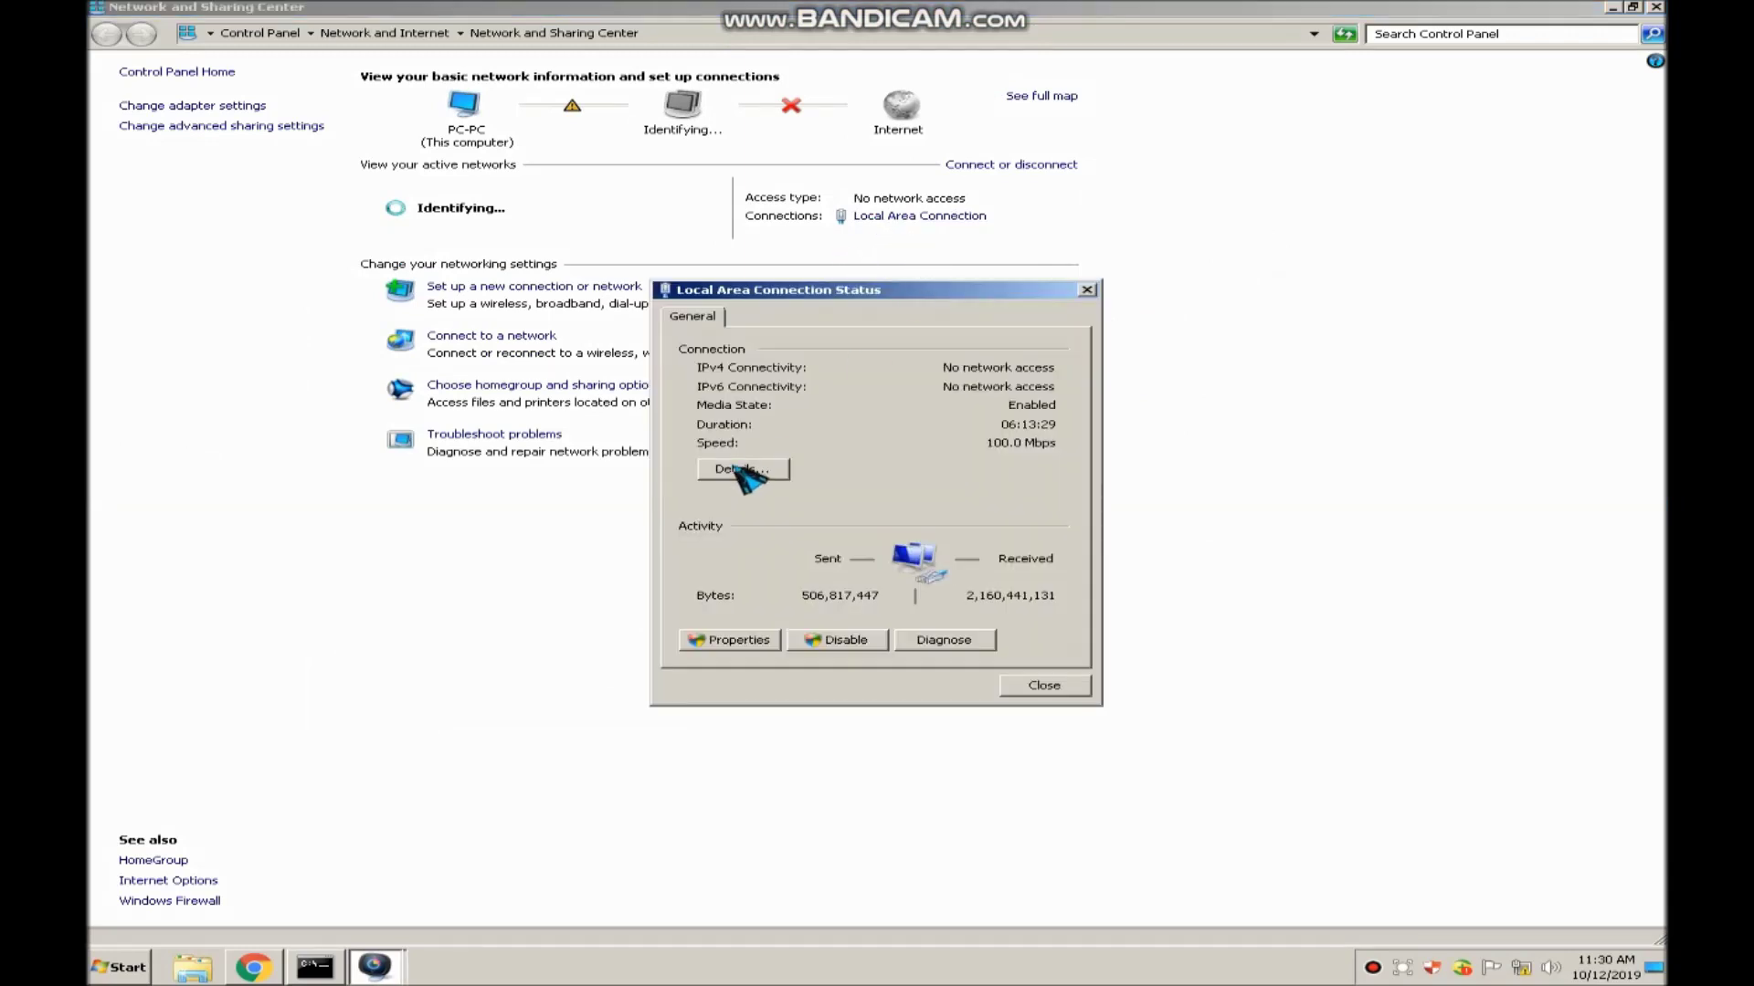
click(741, 469)
click(1046, 691)
Inspect the adapter's TCP/IPv4 properties and close them unchanged
click(726, 643)
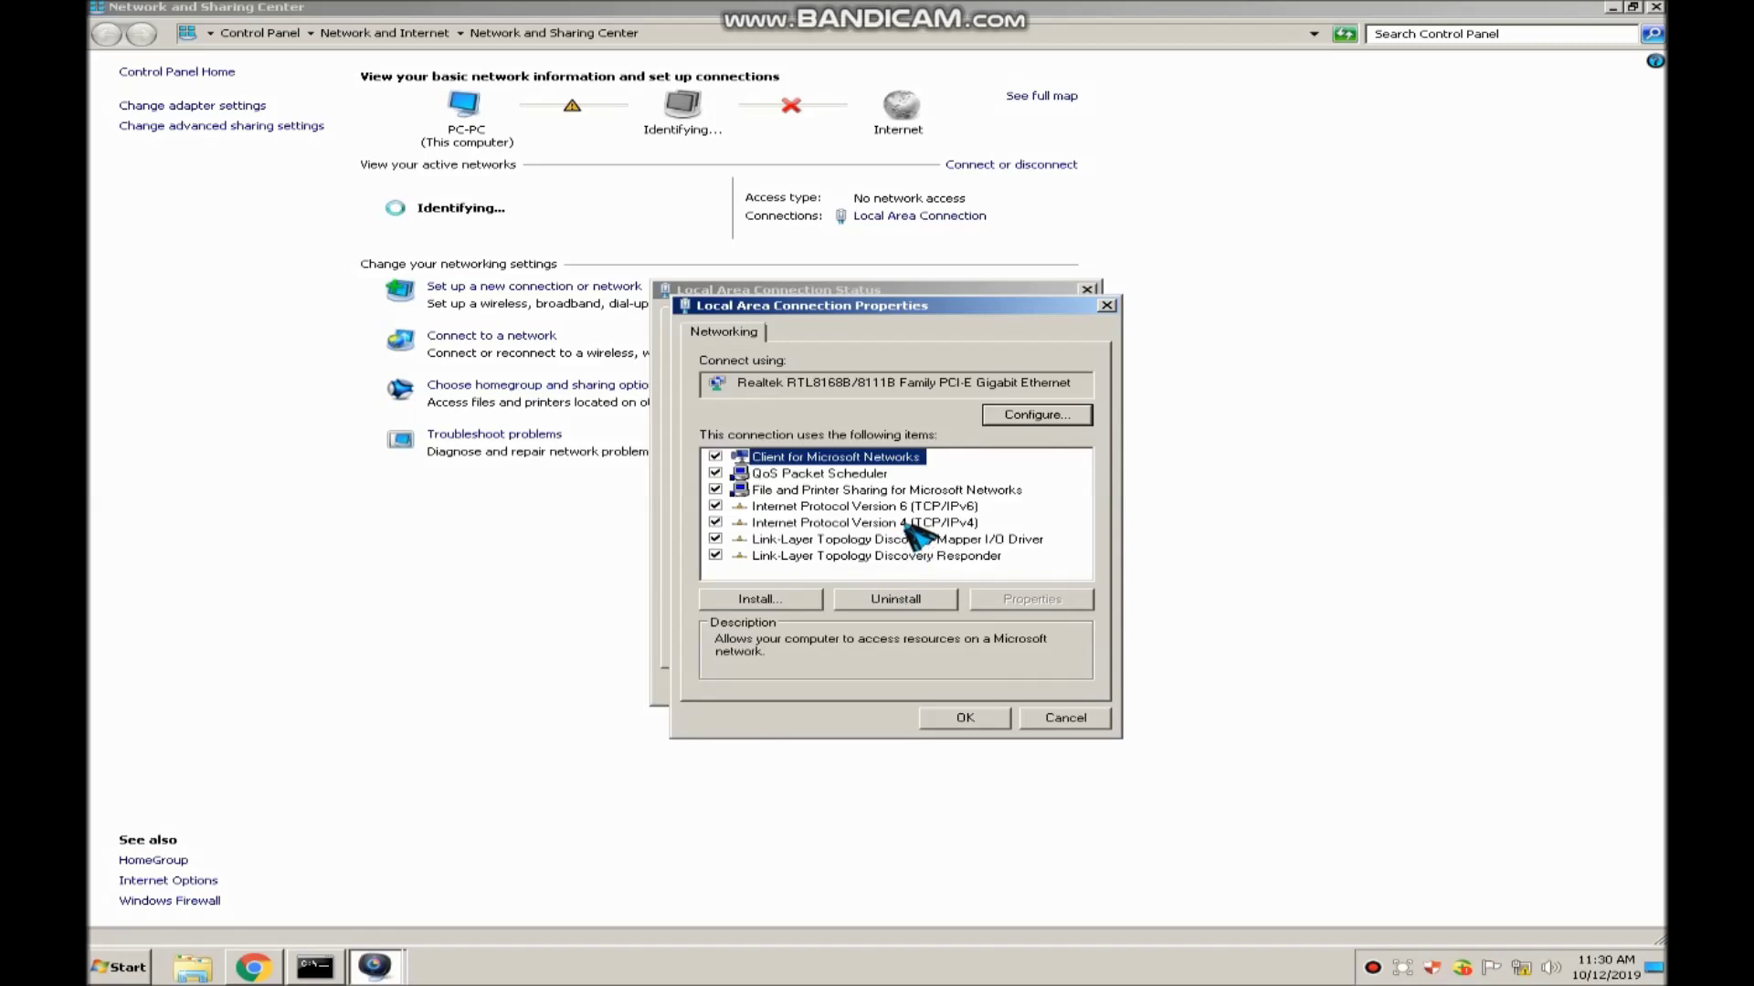
click(903, 524)
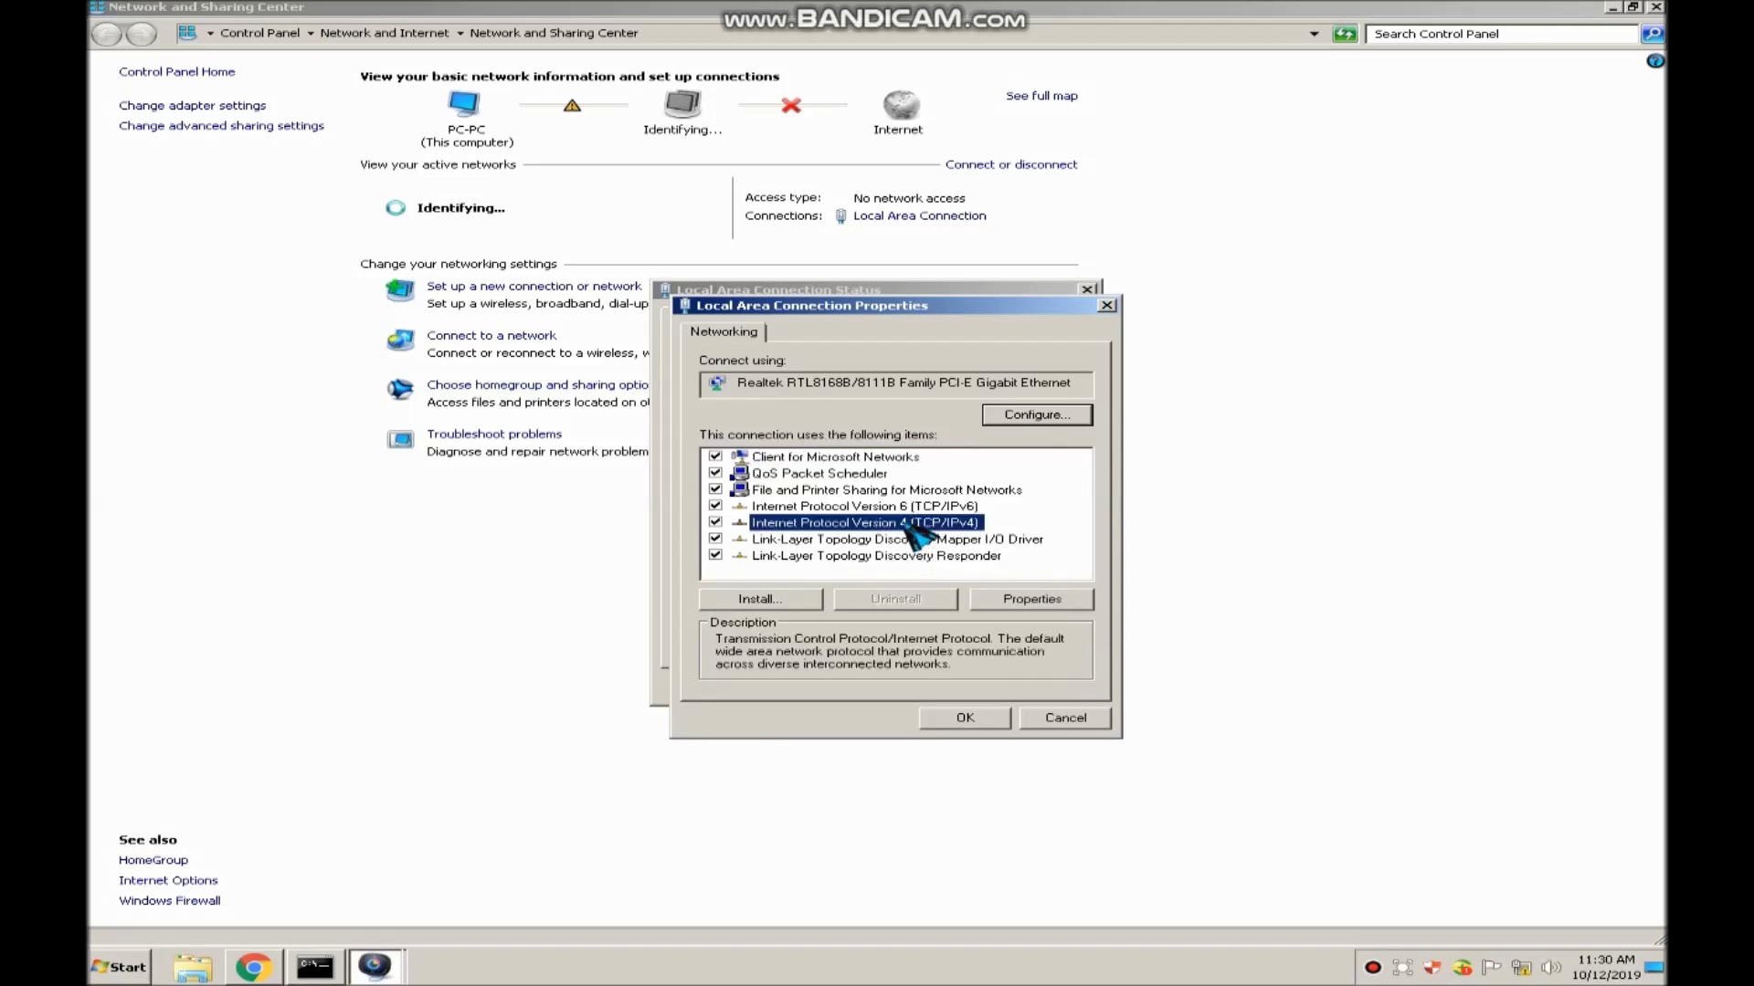
click(1032, 600)
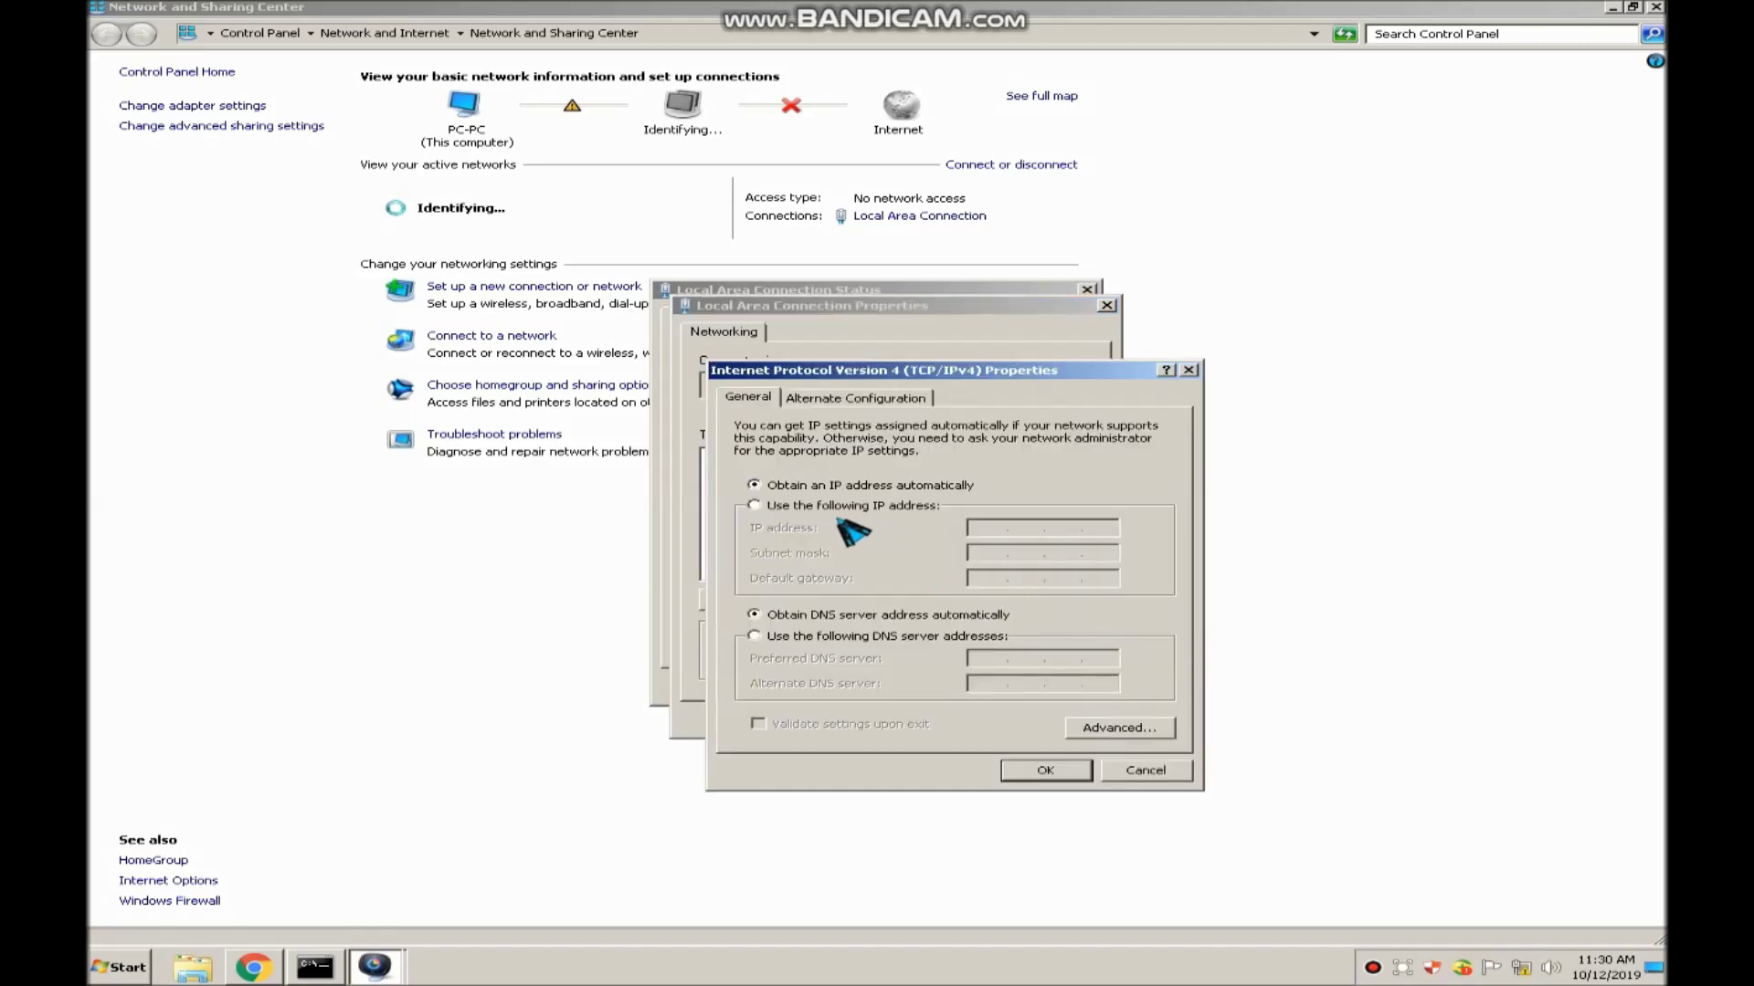
click(1144, 772)
click(1082, 724)
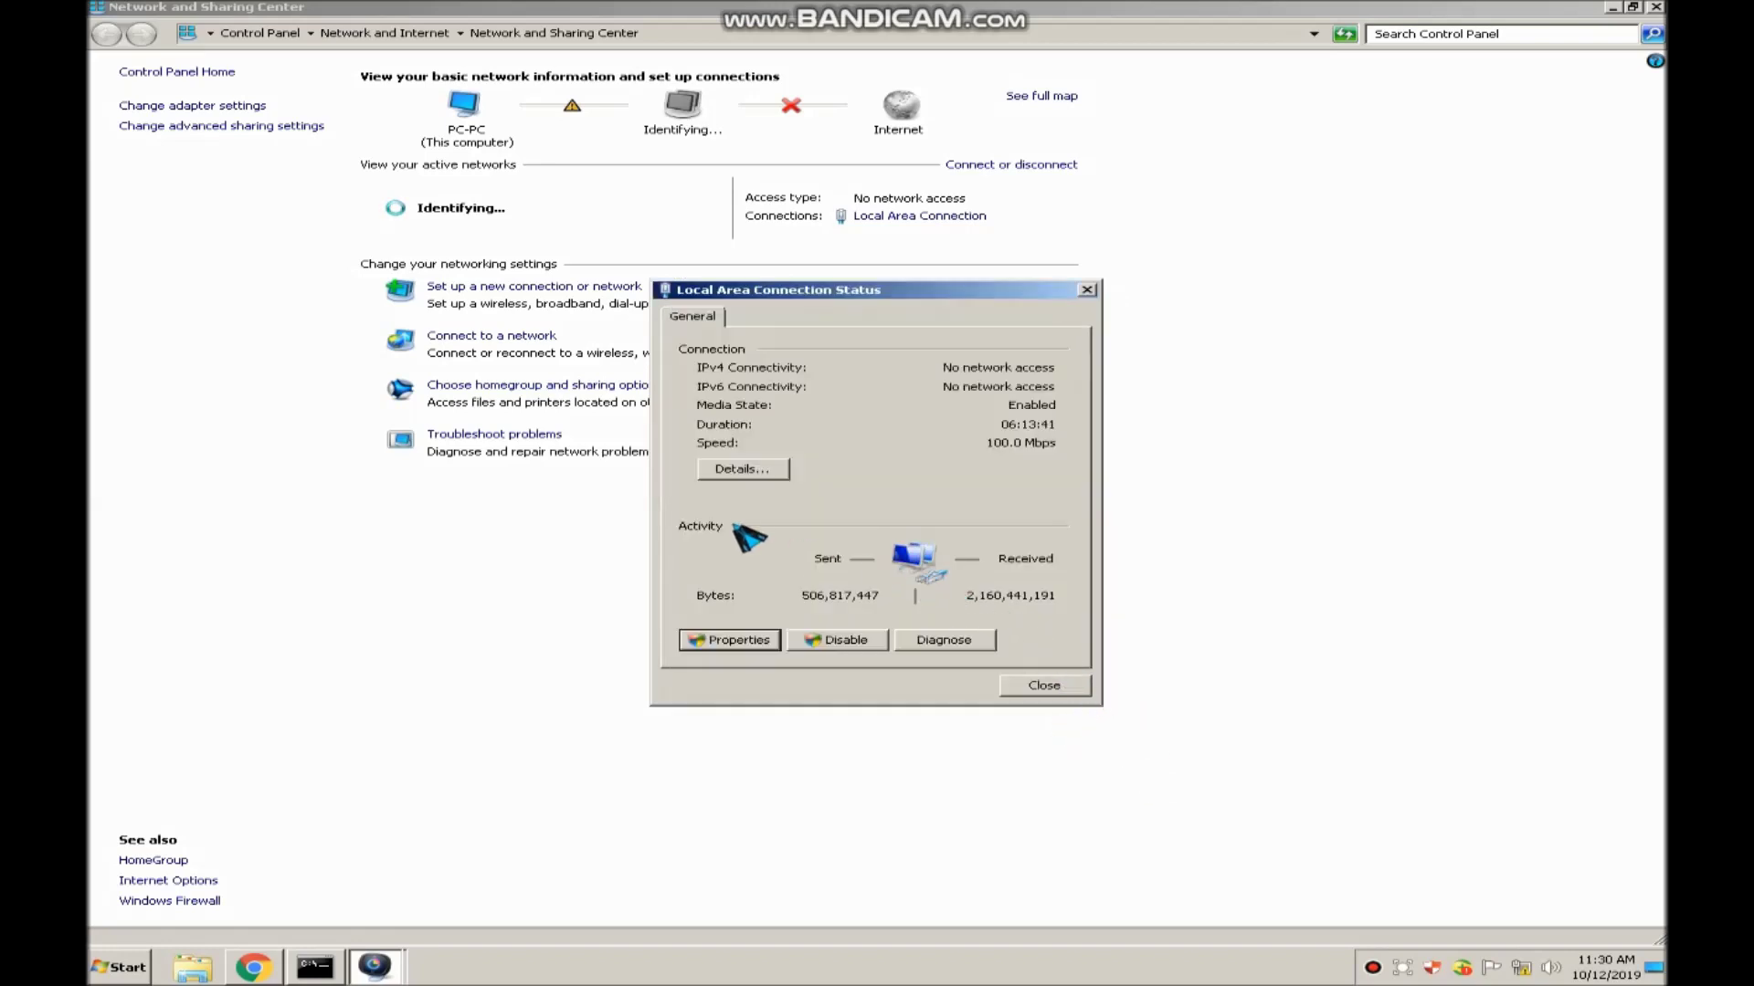
Recheck the connection details and return to the connection properties
click(745, 470)
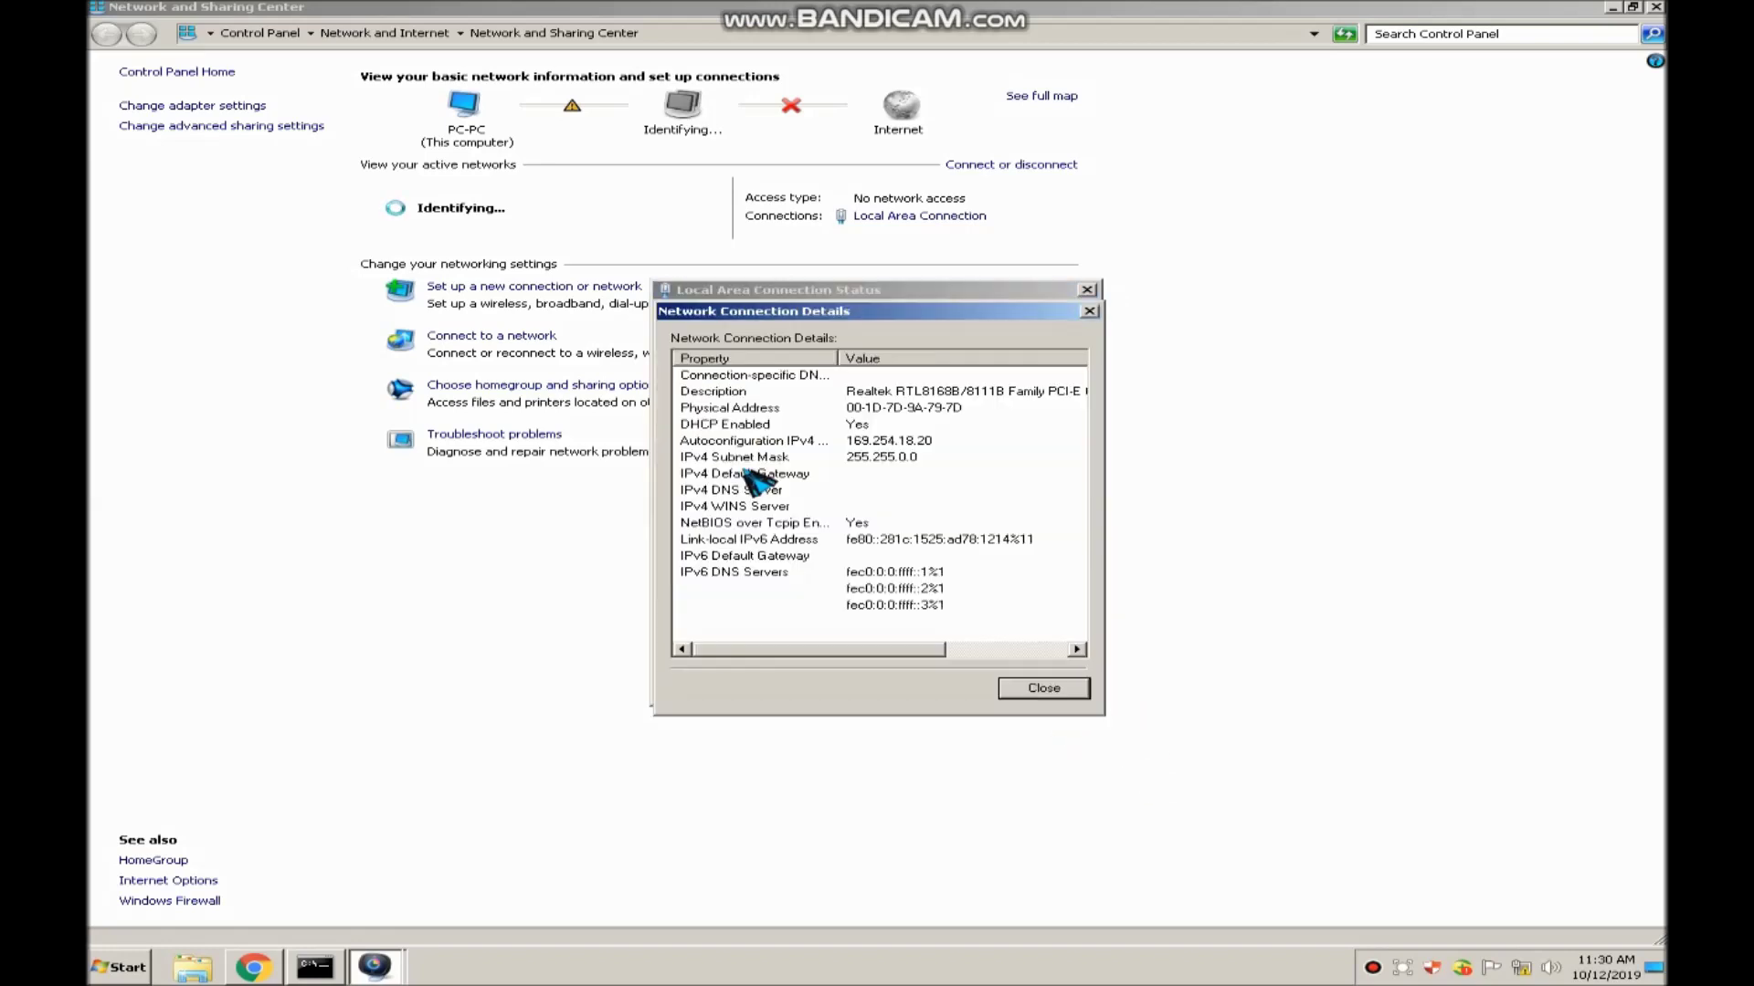
click(1044, 688)
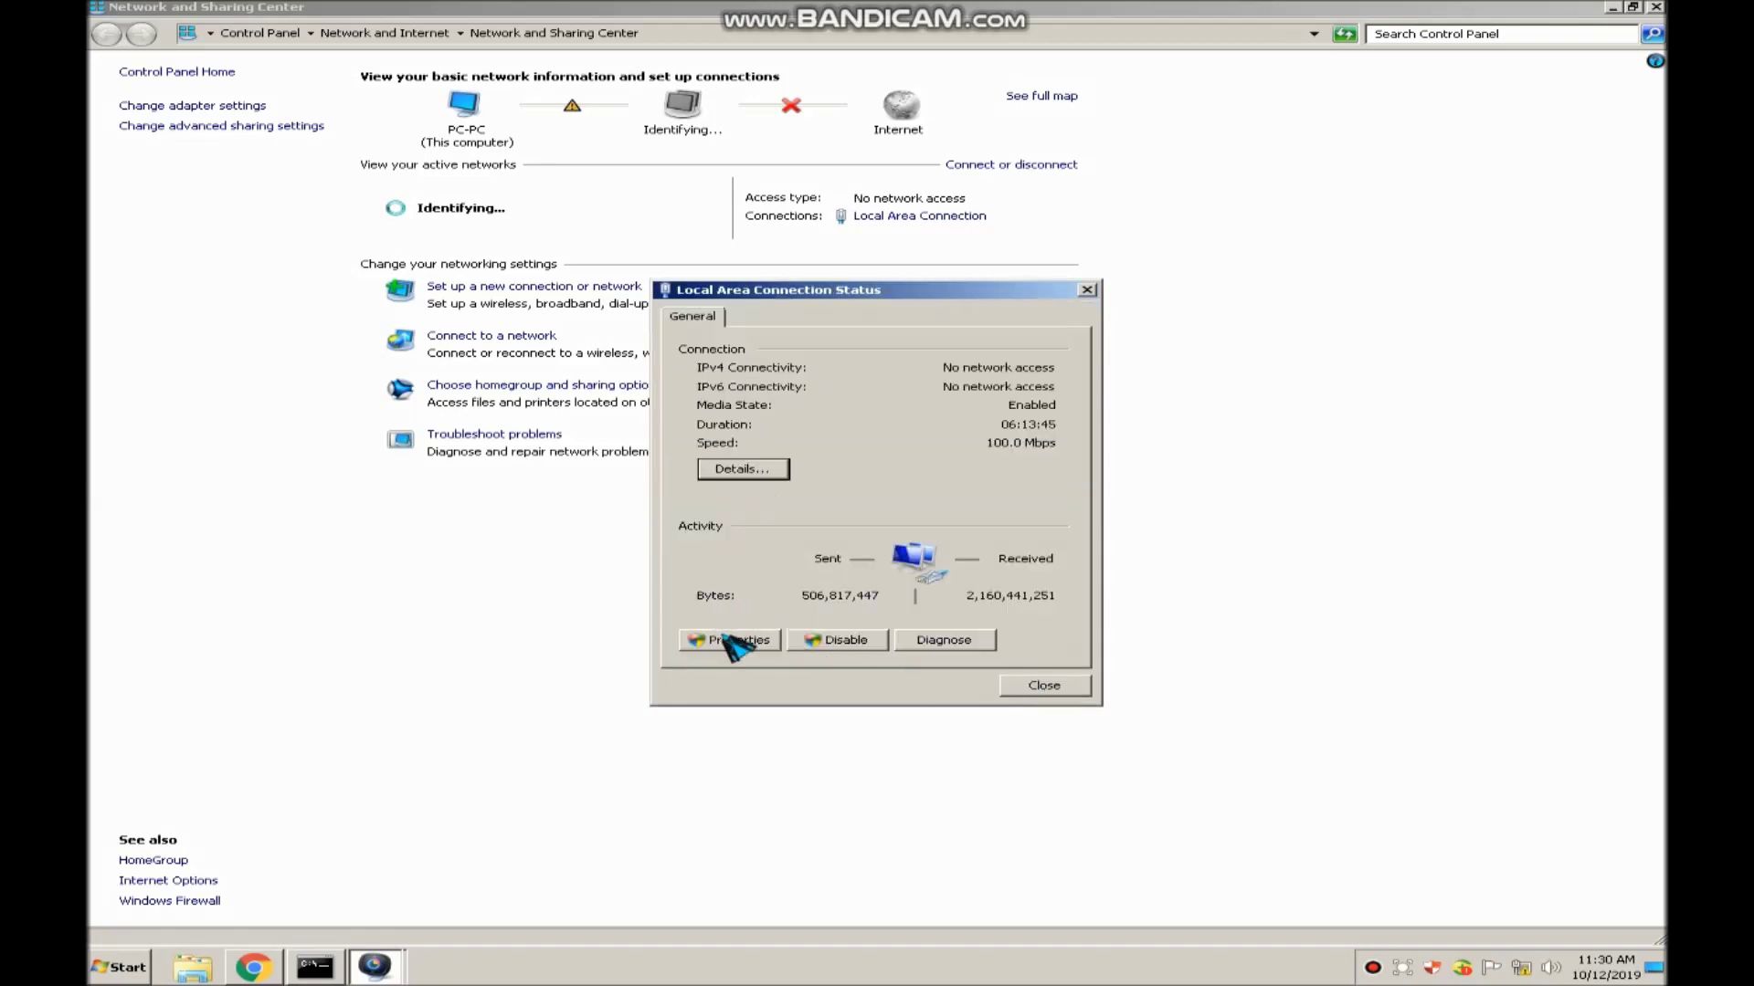
click(740, 640)
Assign TCP/IPv4 the fixed address 192.168.1.23, mask 255.255.255.0, and close the network windows
double_click(913, 522)
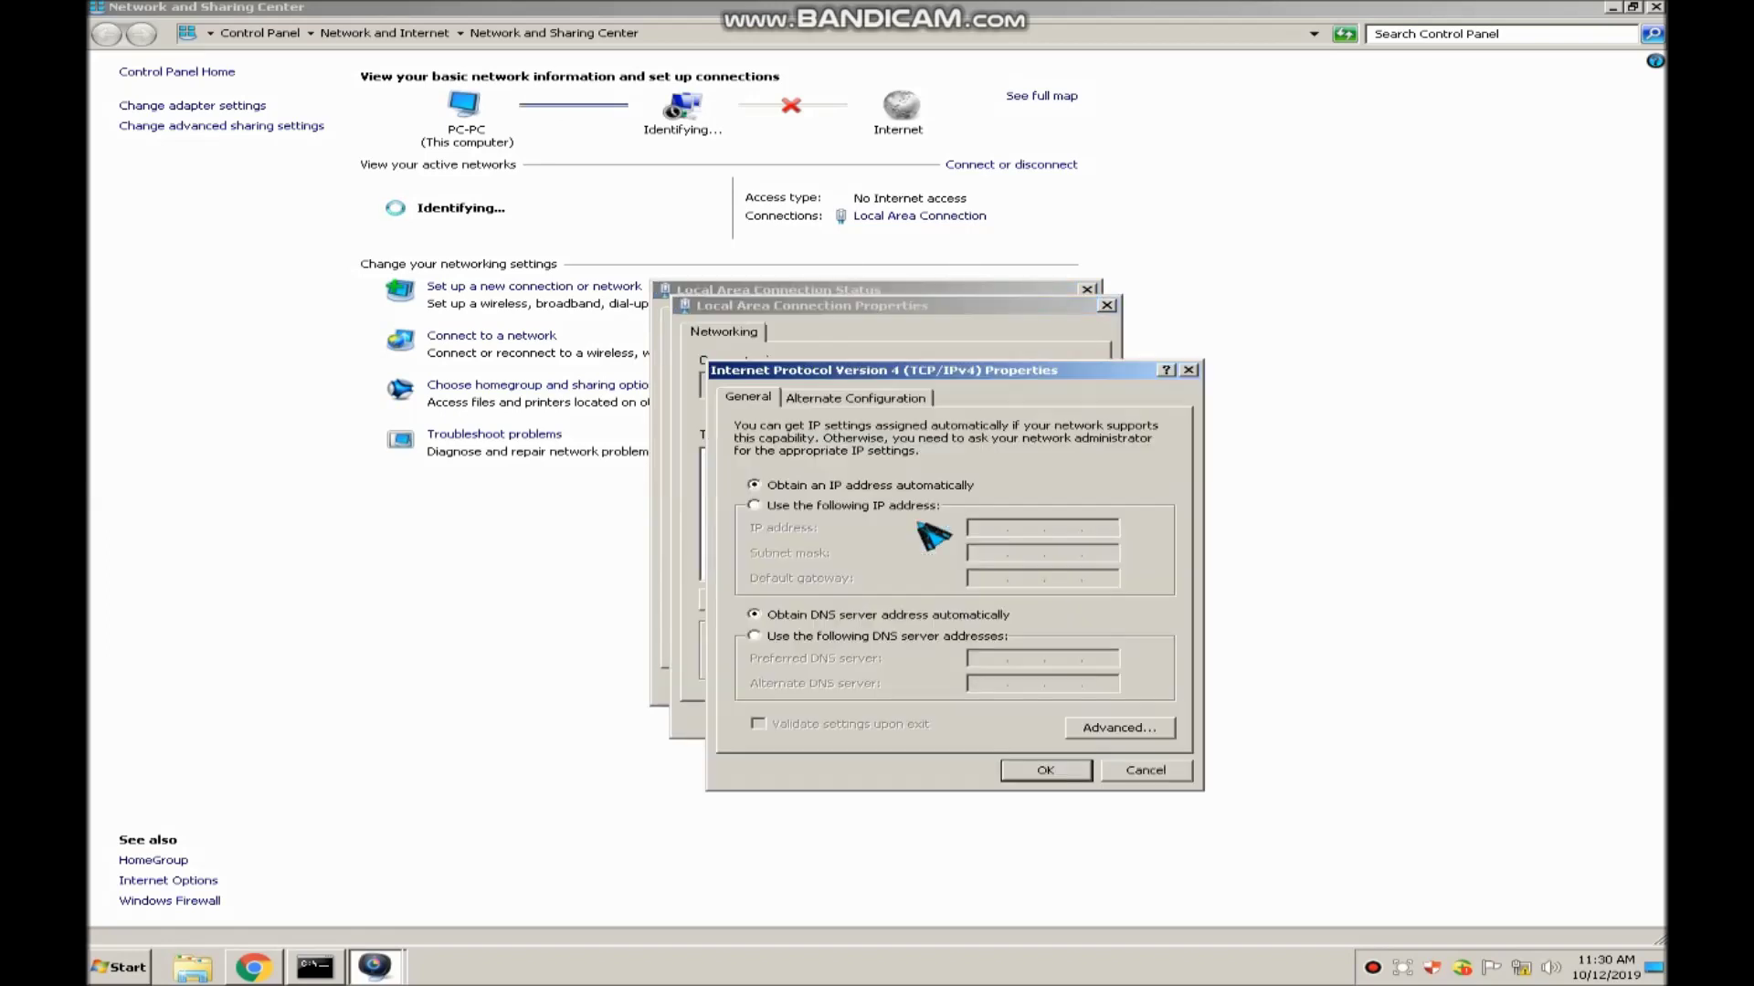
click(842, 507)
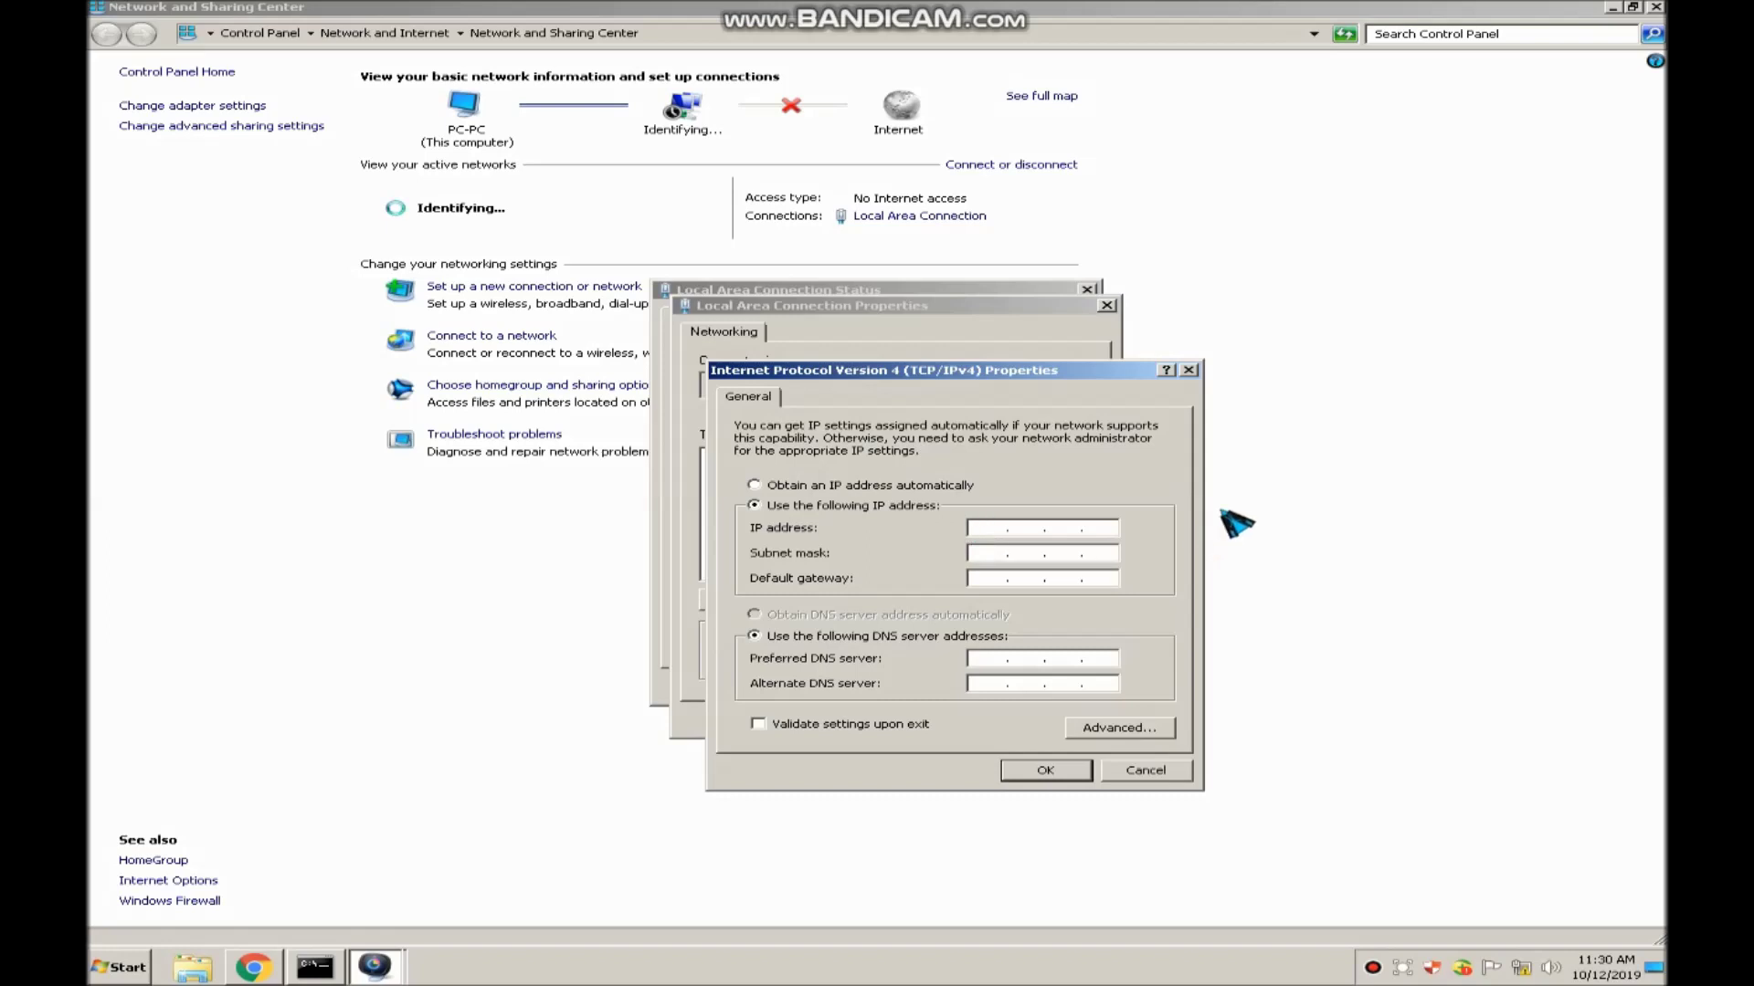
text(192 . 168 . 1 . 23)
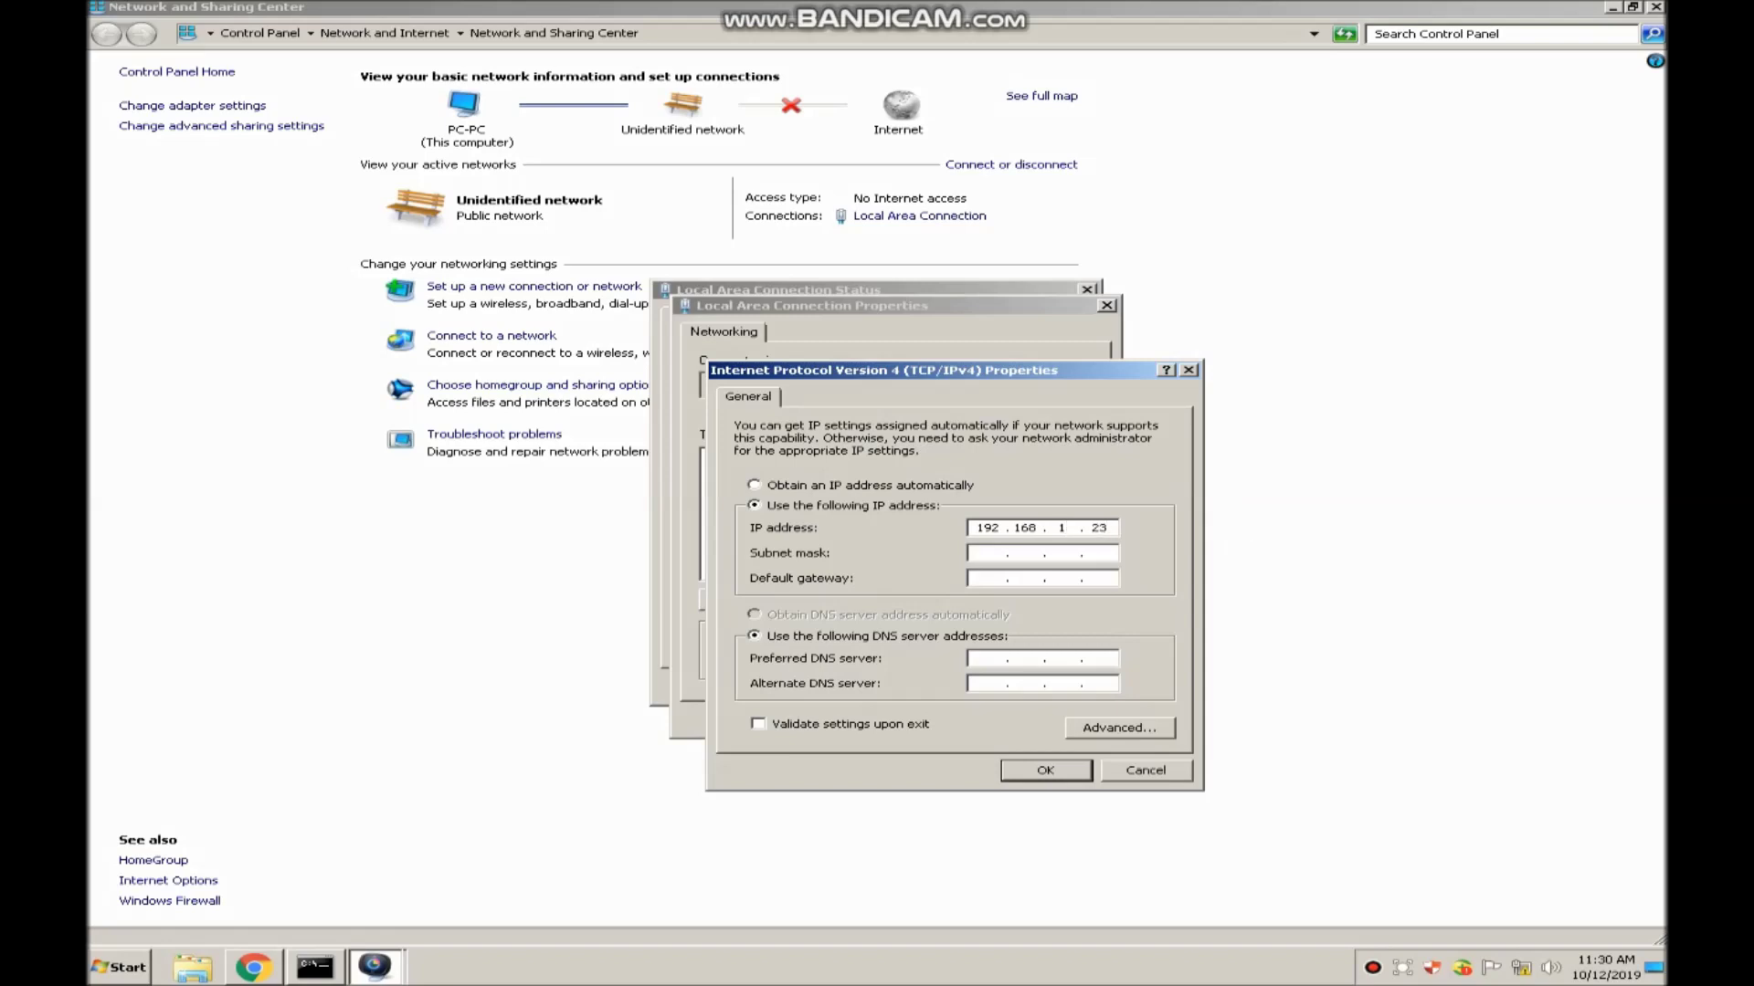
click(977, 553)
click(1043, 772)
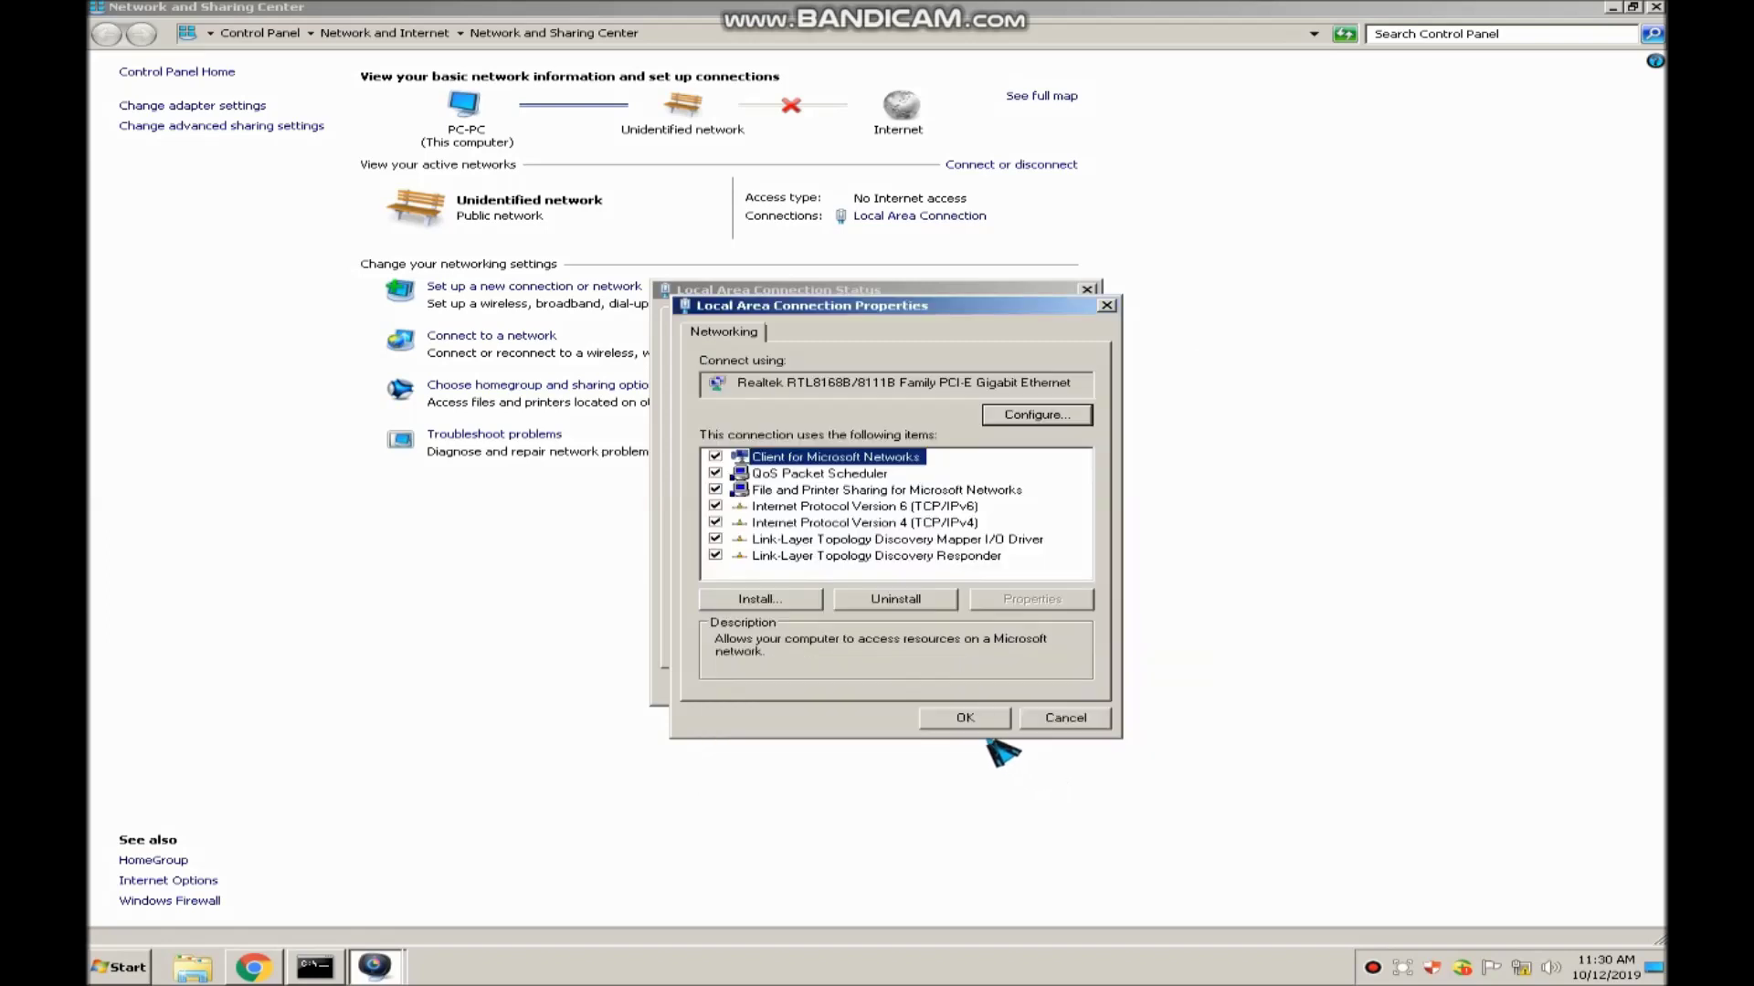
click(1049, 716)
click(1043, 686)
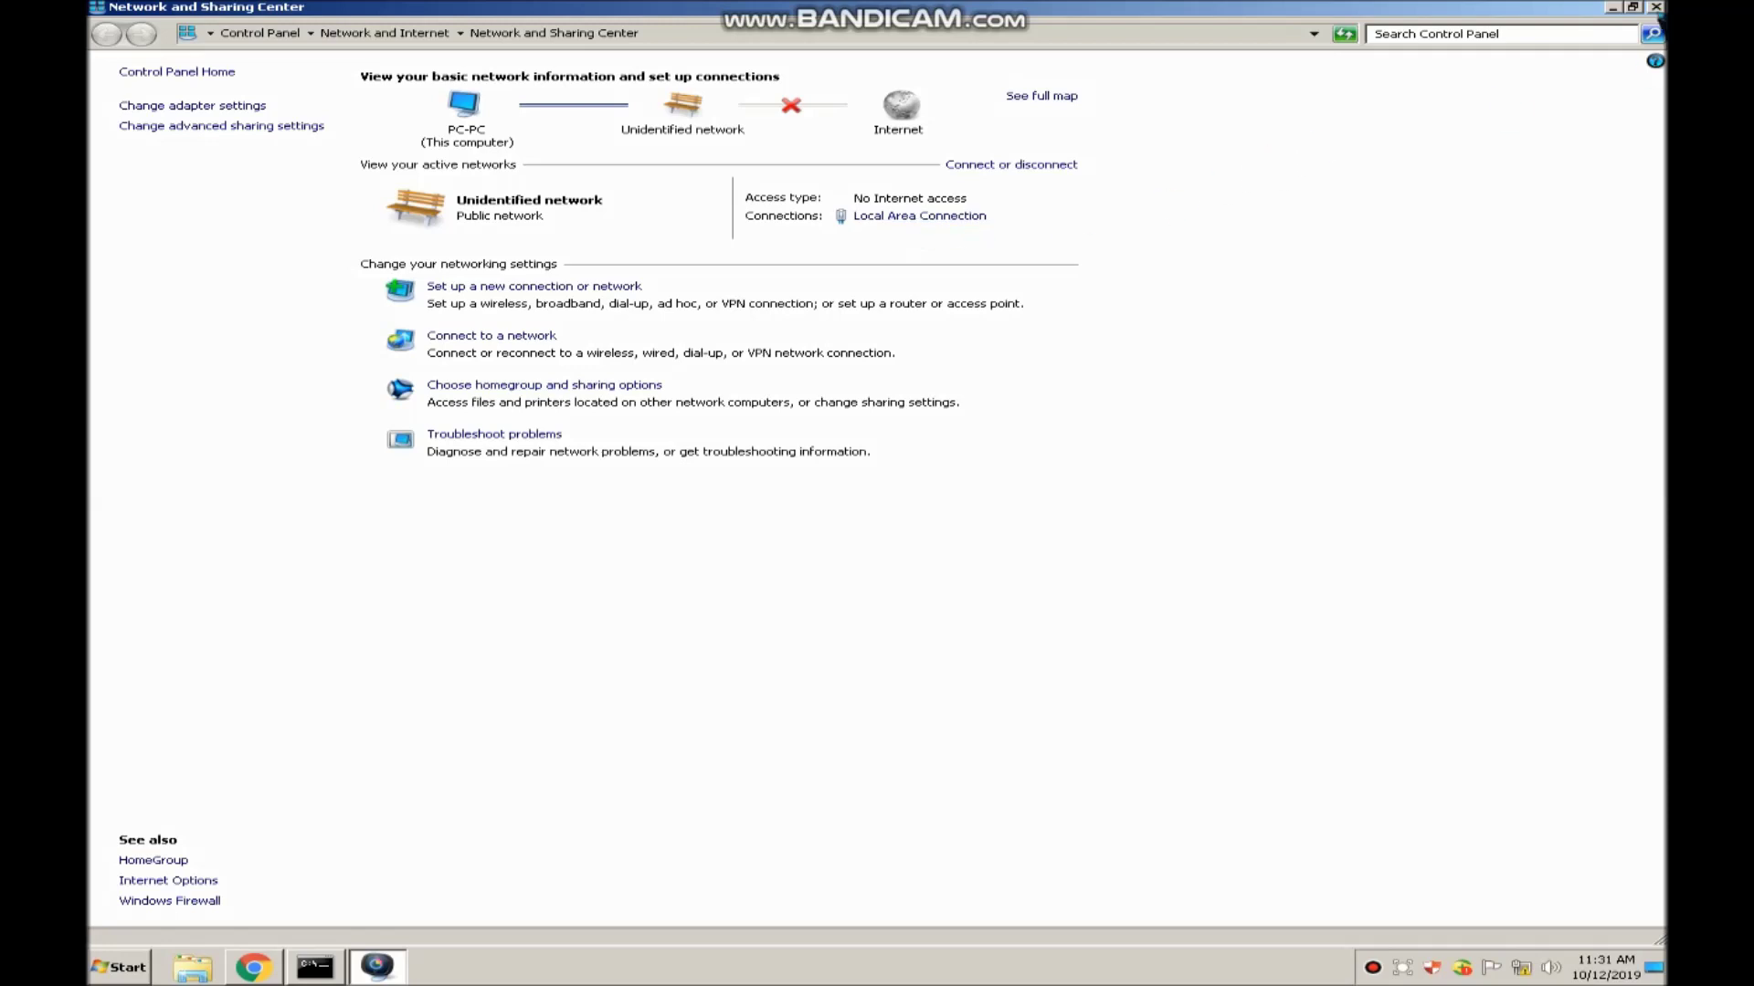
click(1656, 8)
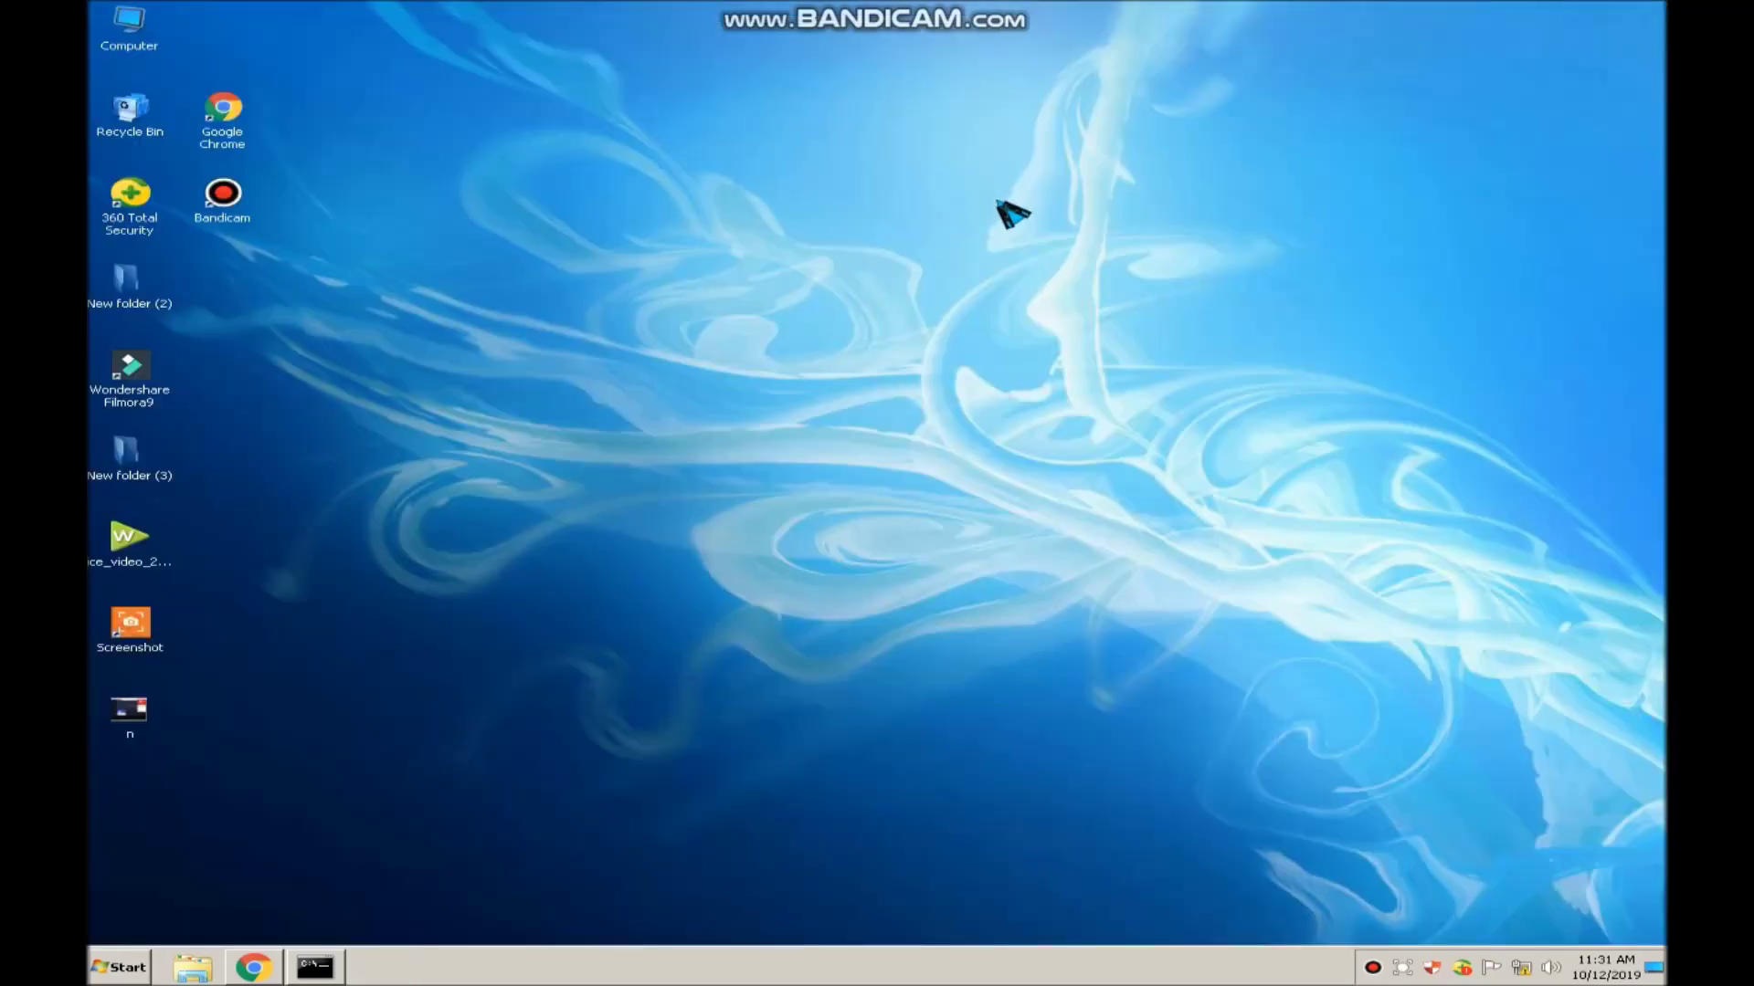
Launch Chrome and load 192.168.1.20, proceeding past the certificate warning
click(232, 124)
double_click(230, 120)
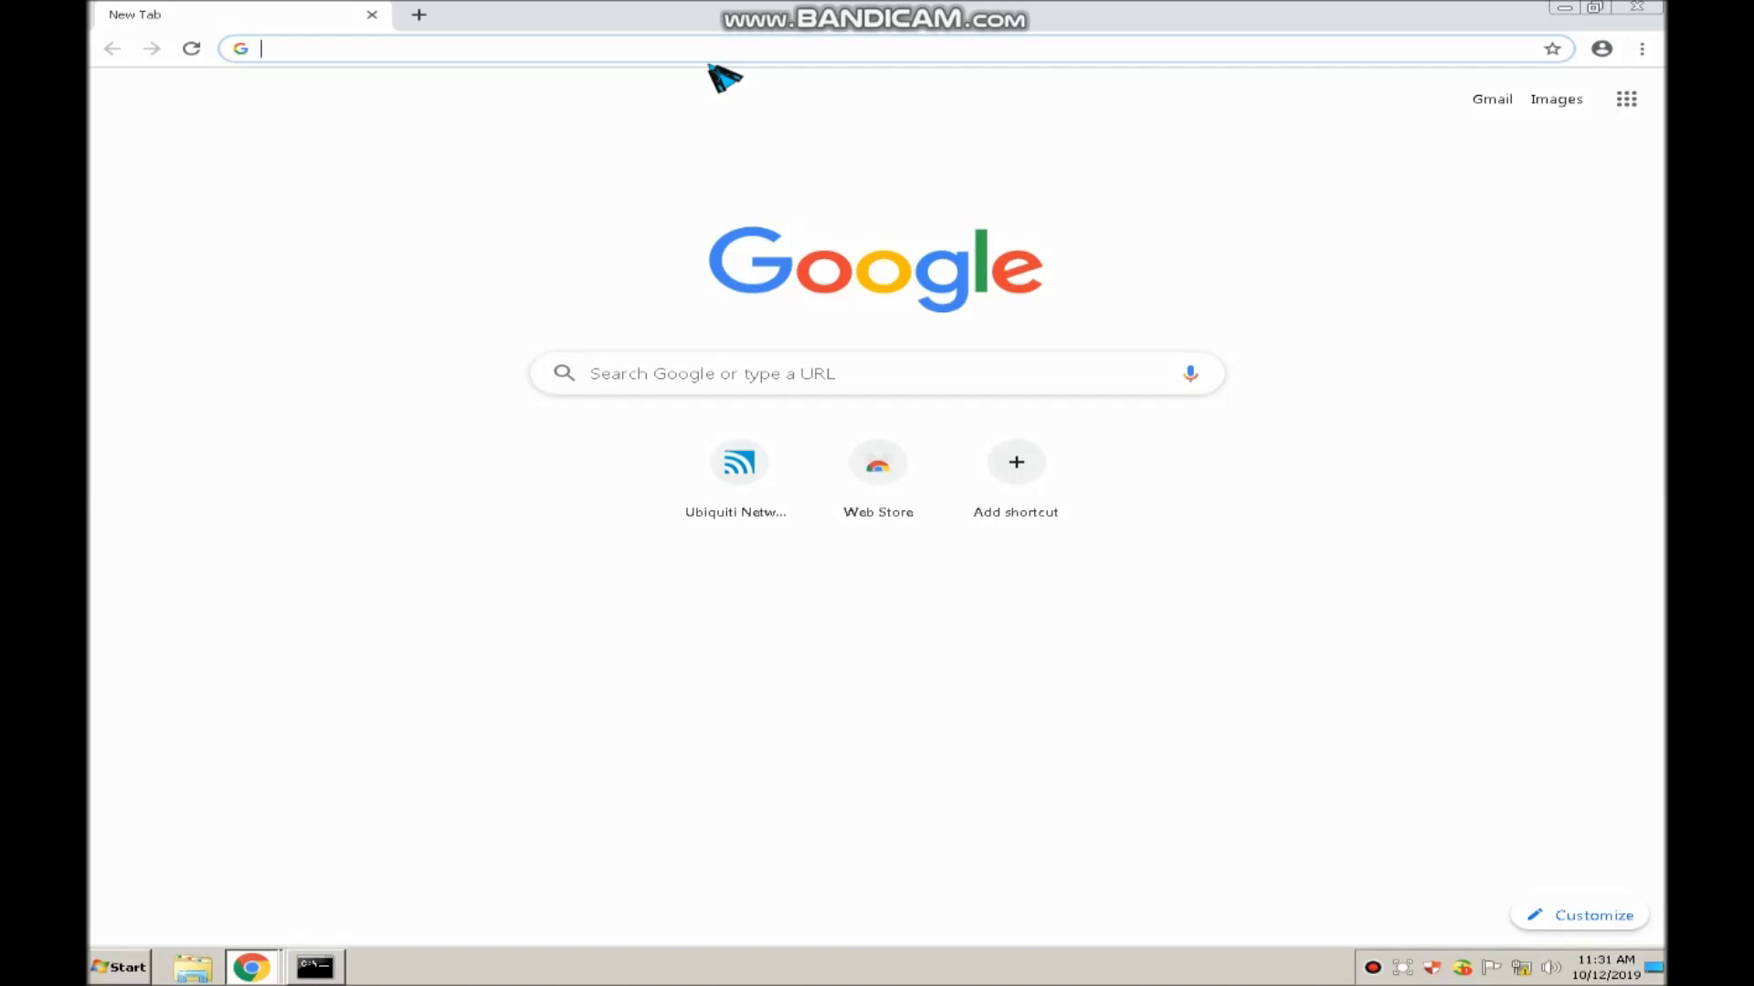
text(192.168.1.20)
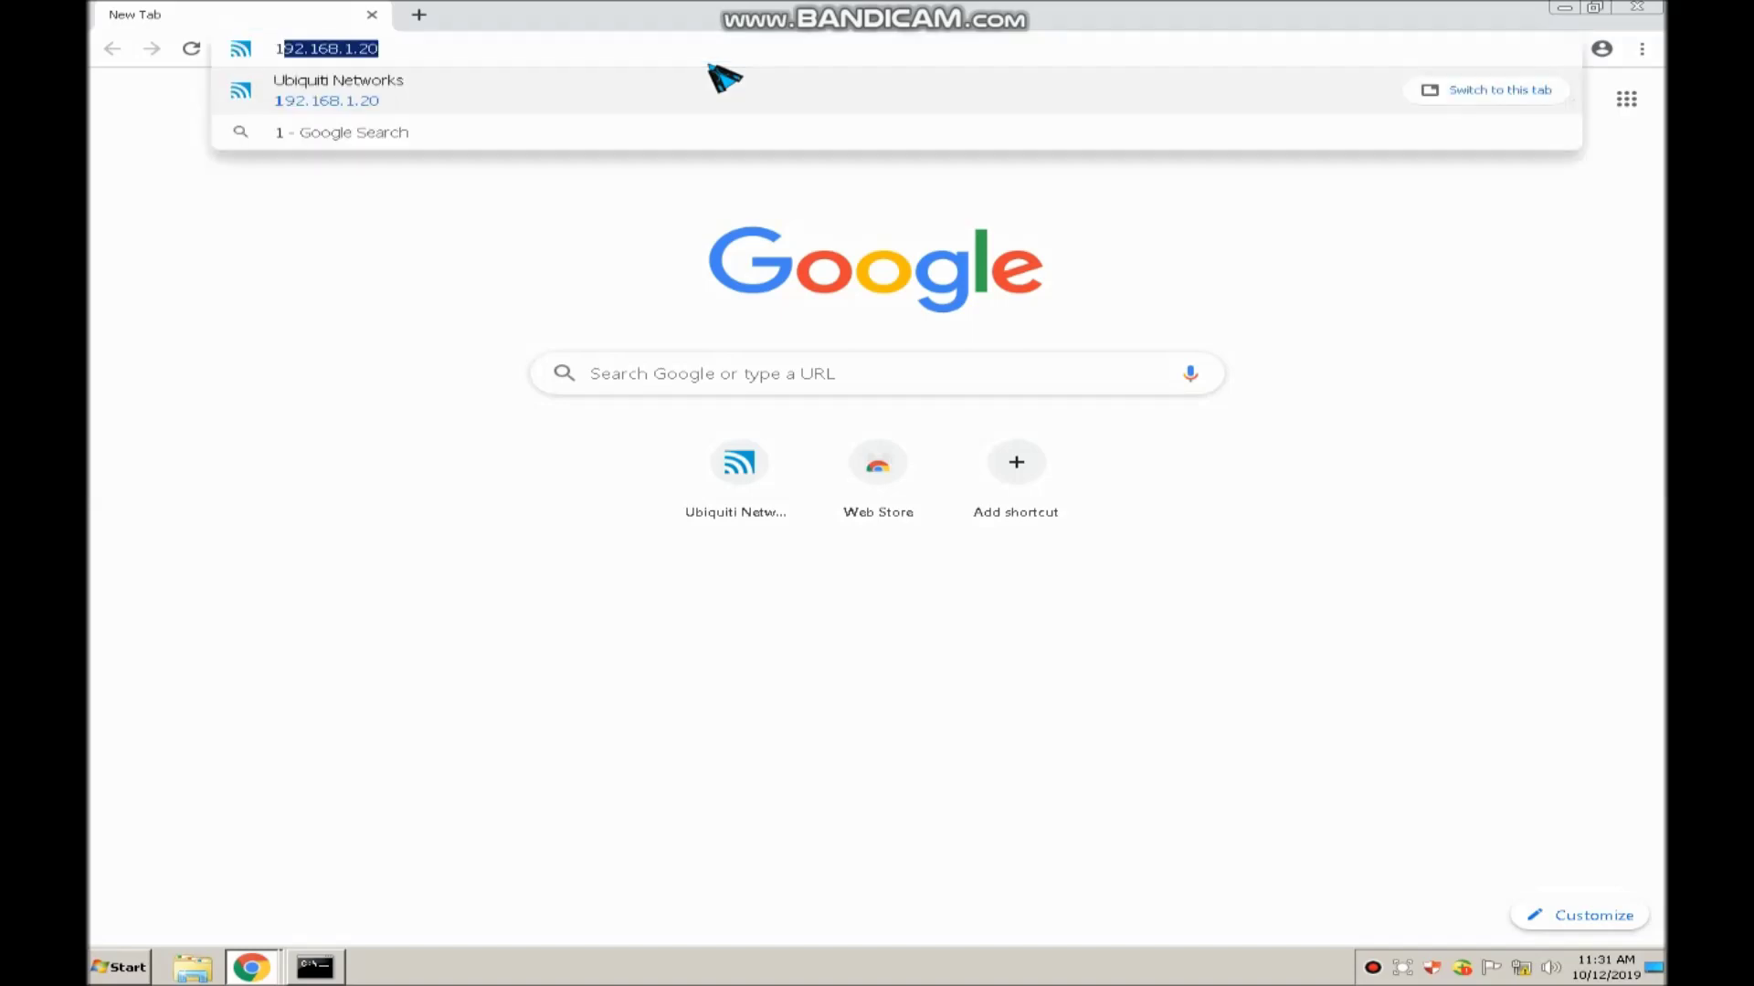
key(Right)
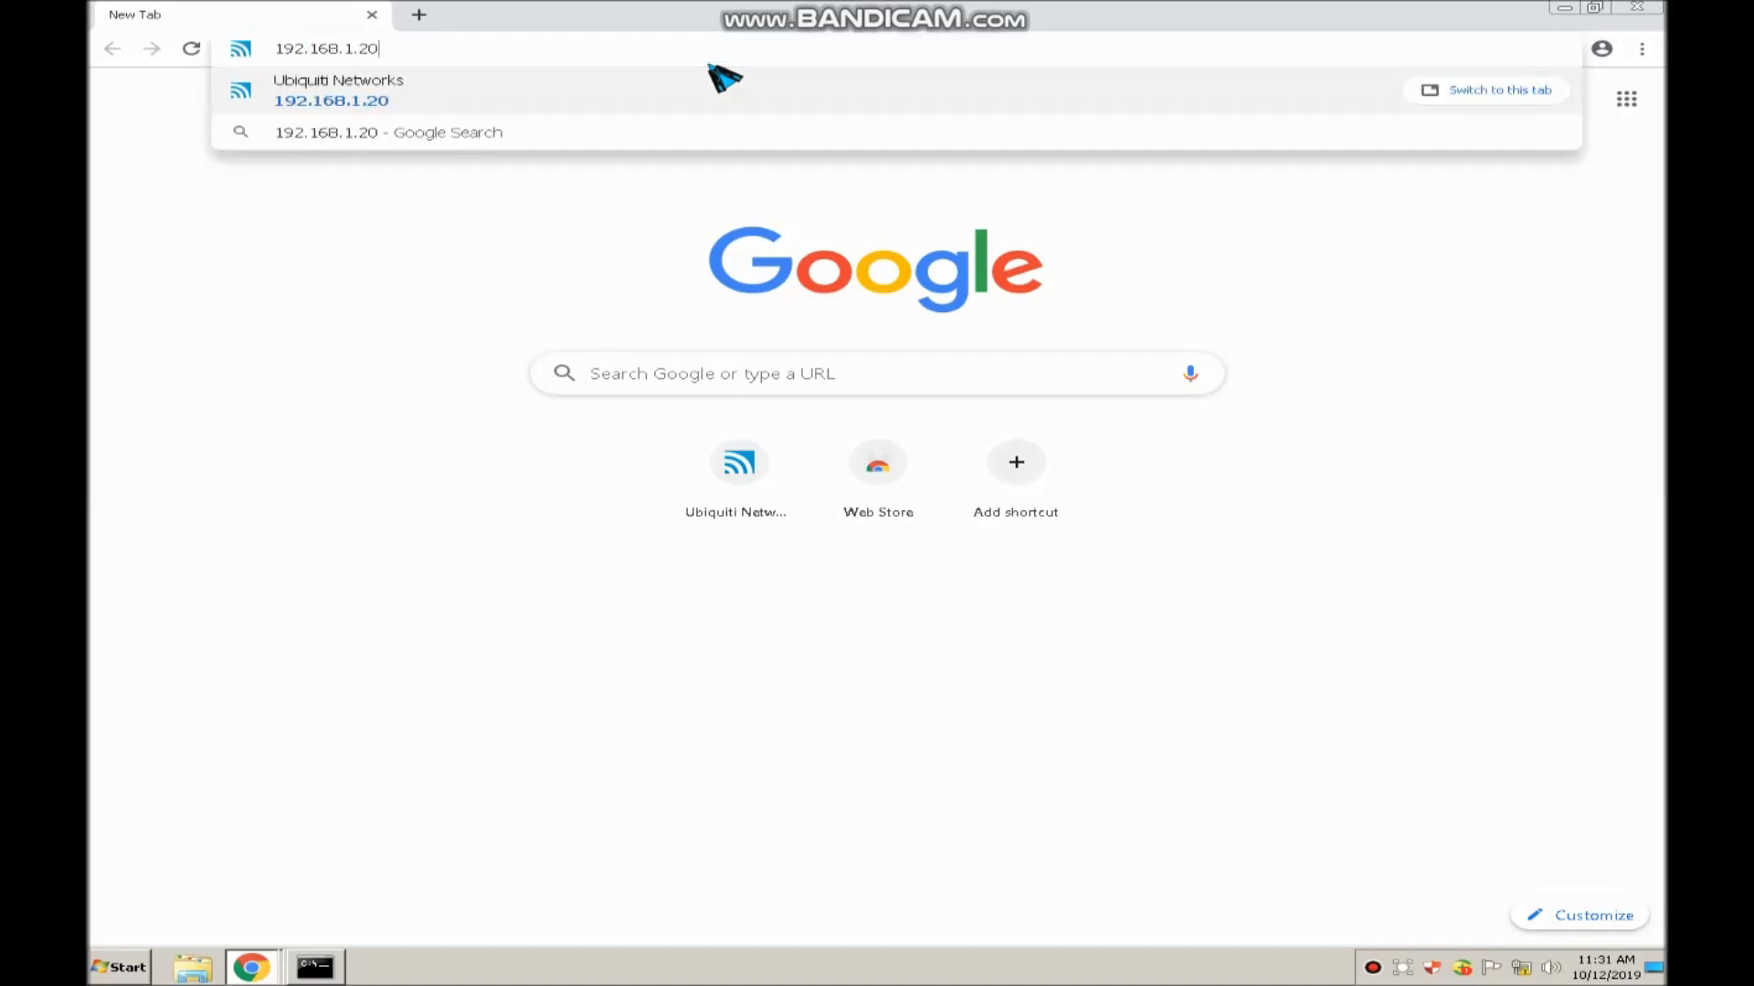
key(Return)
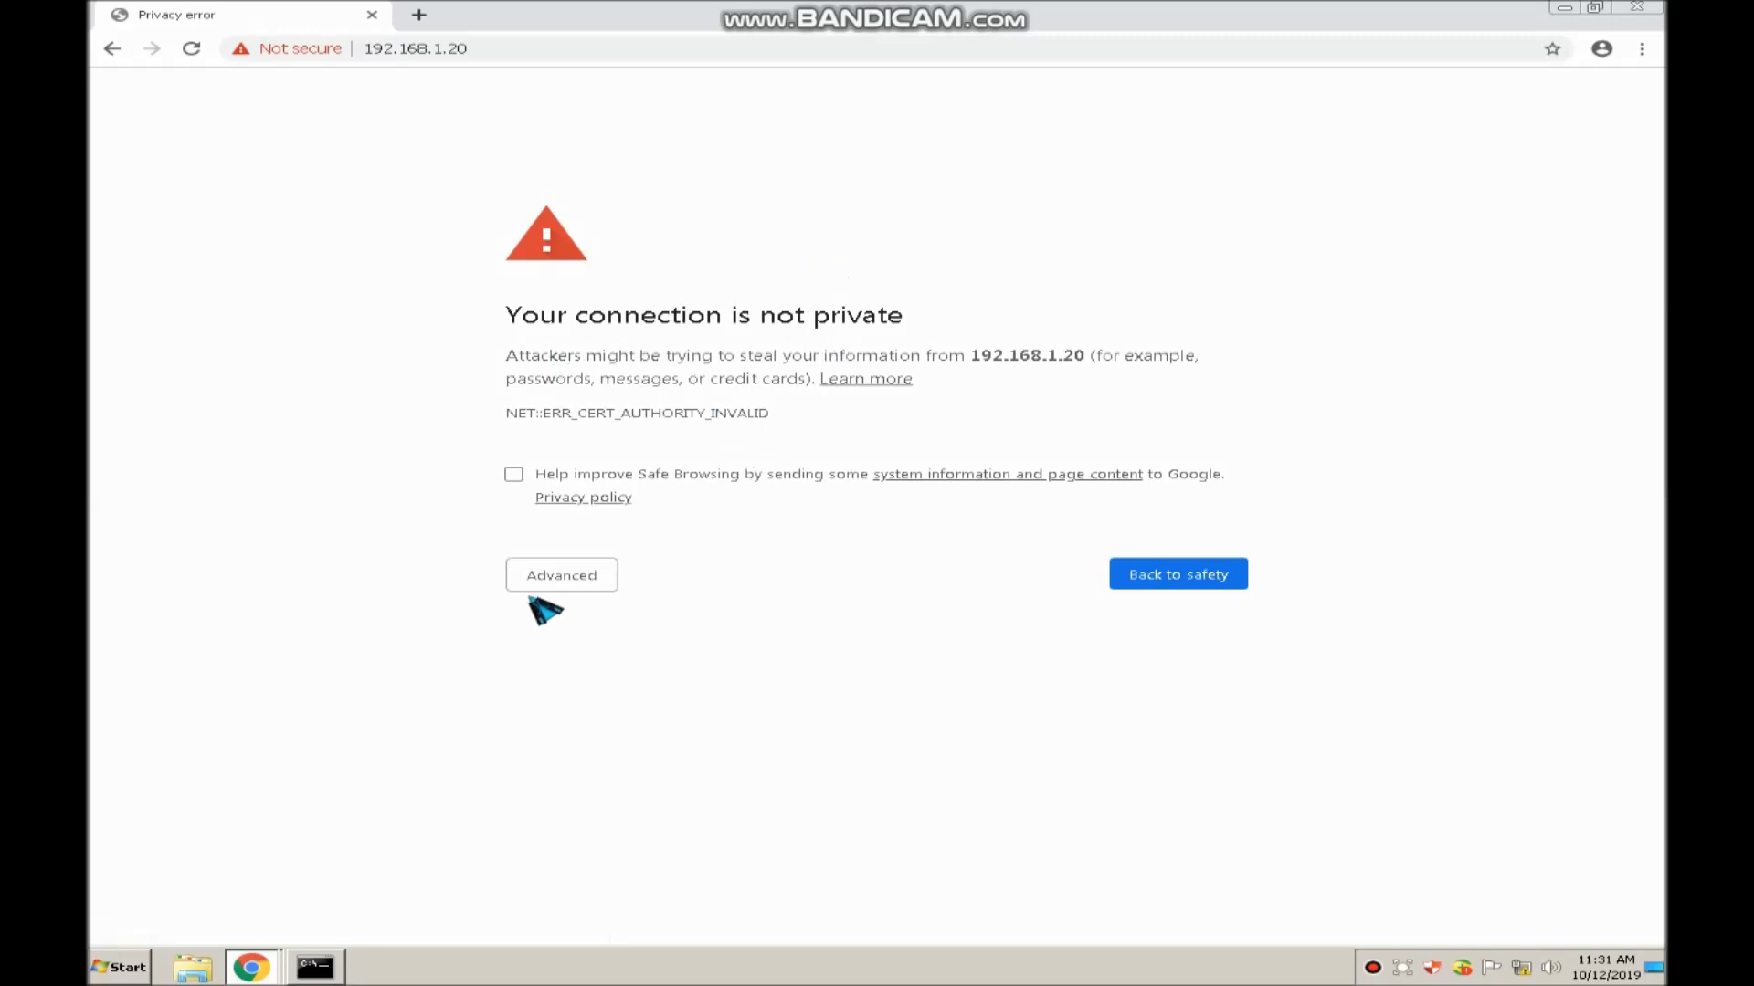
click(554, 577)
click(630, 724)
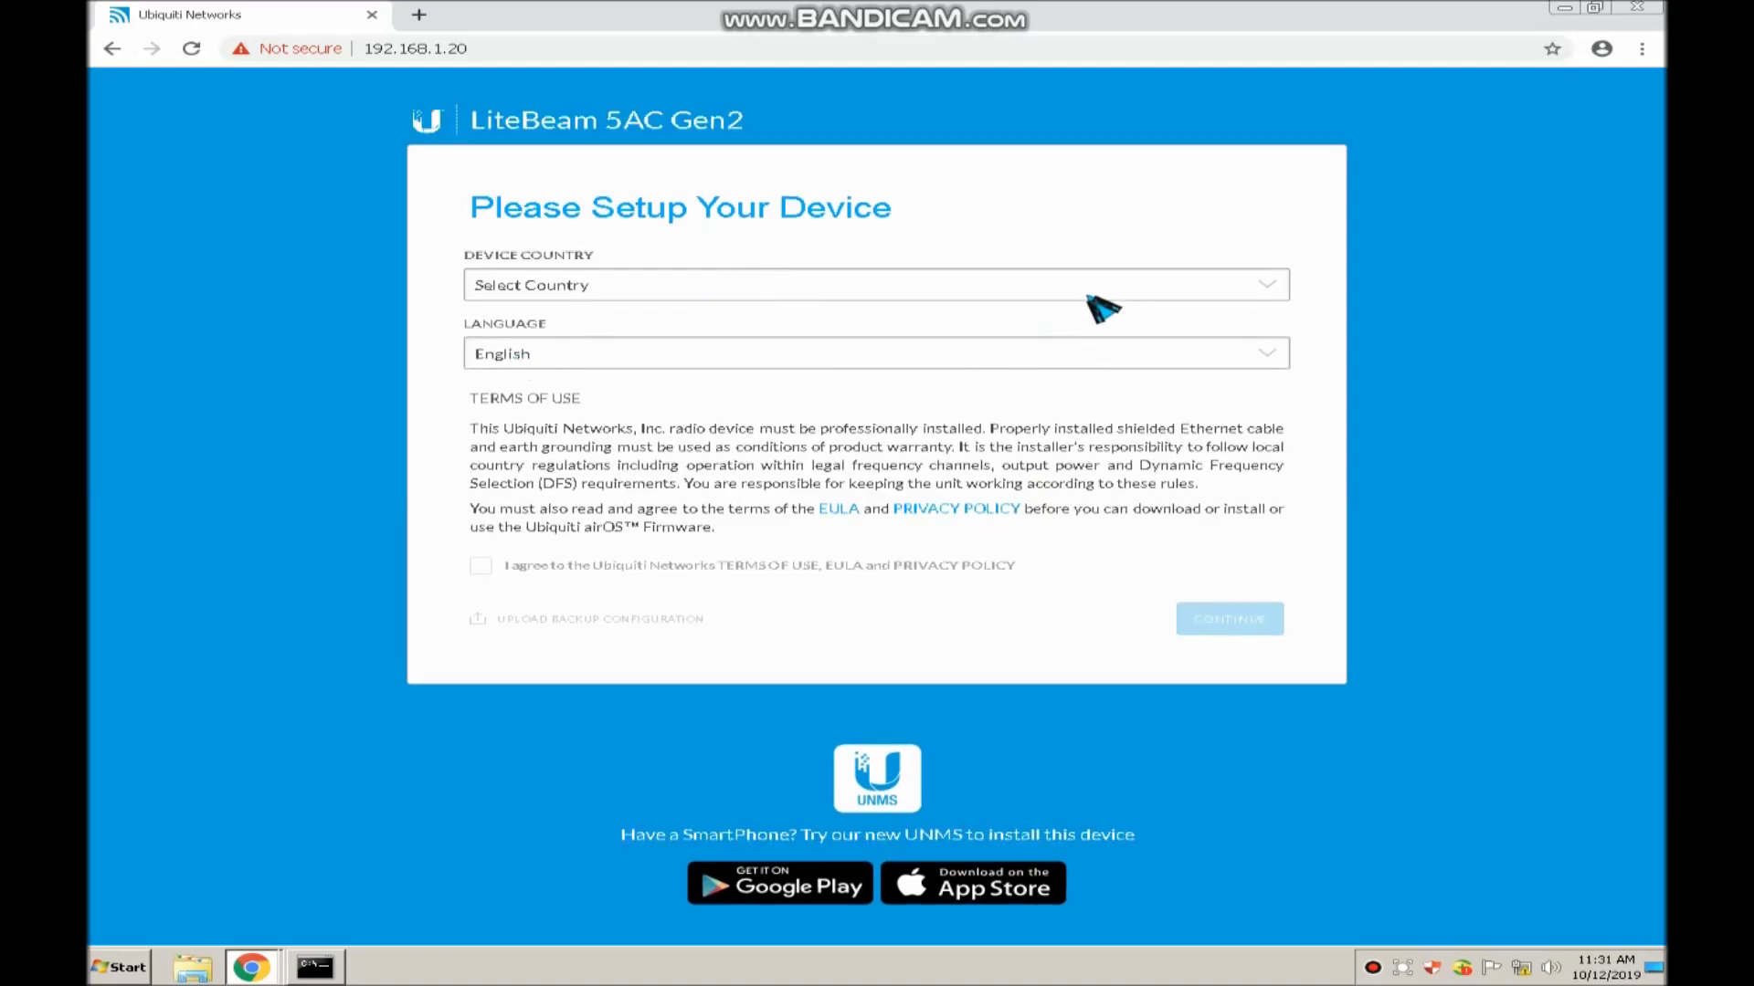
Select Philippines as the device country, accept the terms of use, and continue
click(1210, 285)
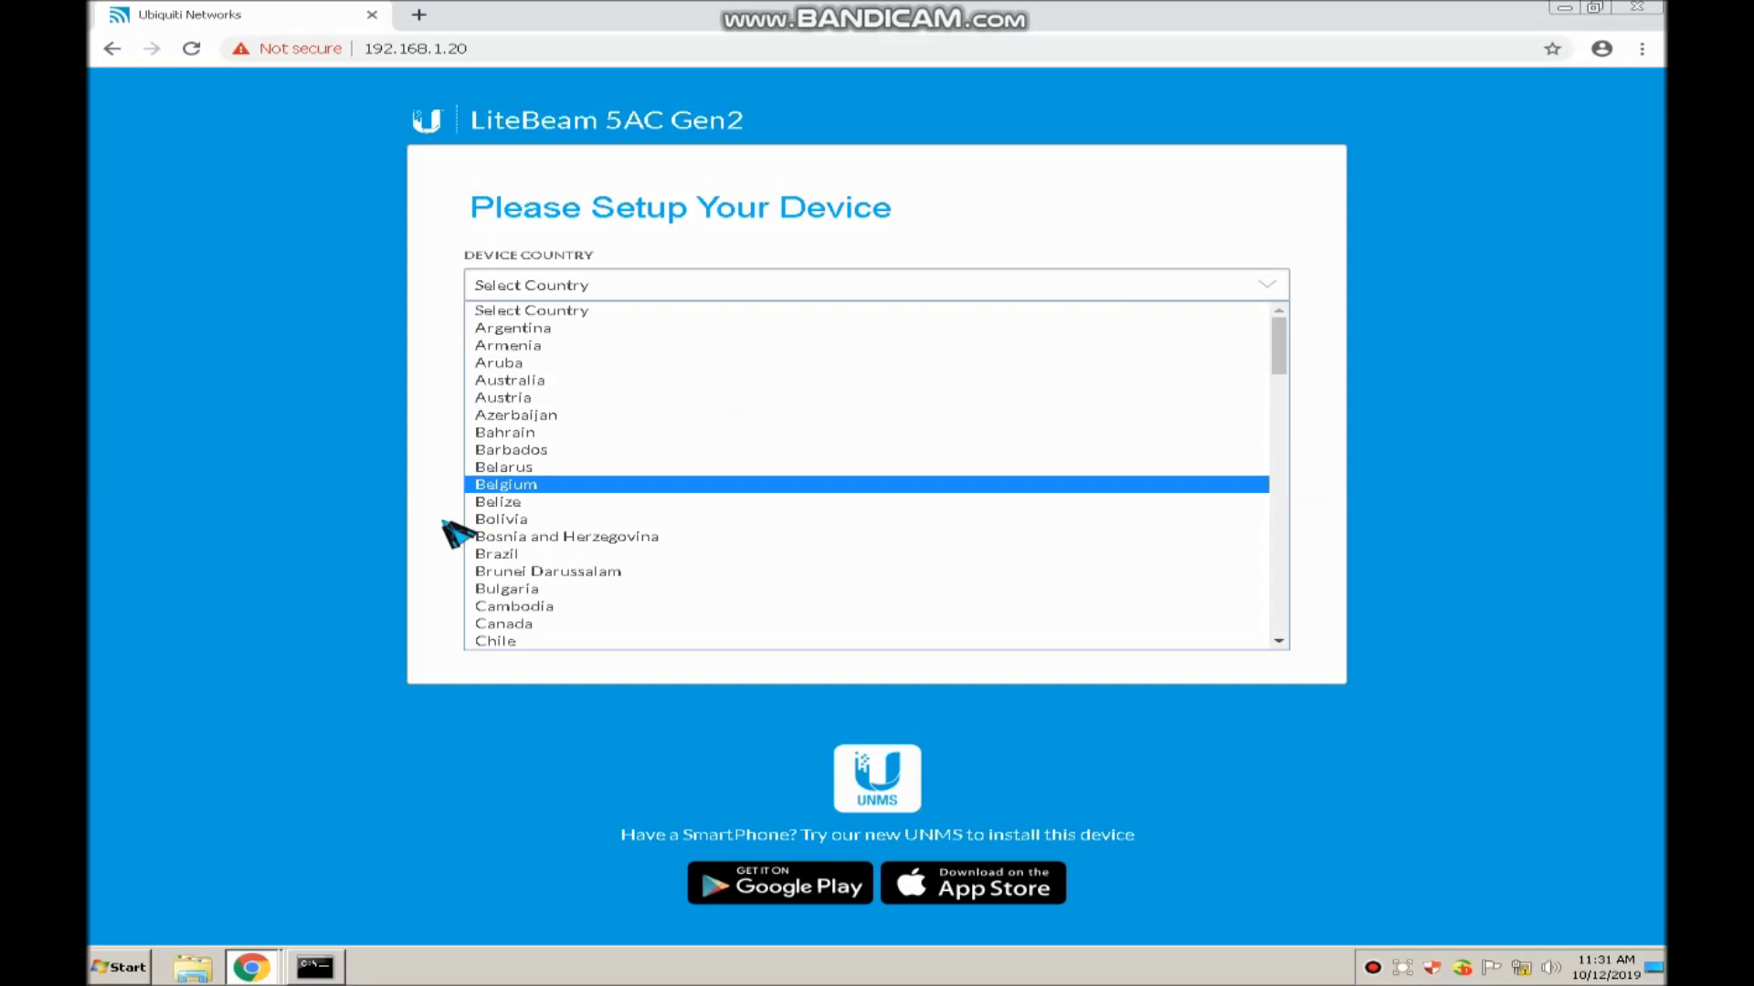
key(o)
scroll(765, 575, down, 6)
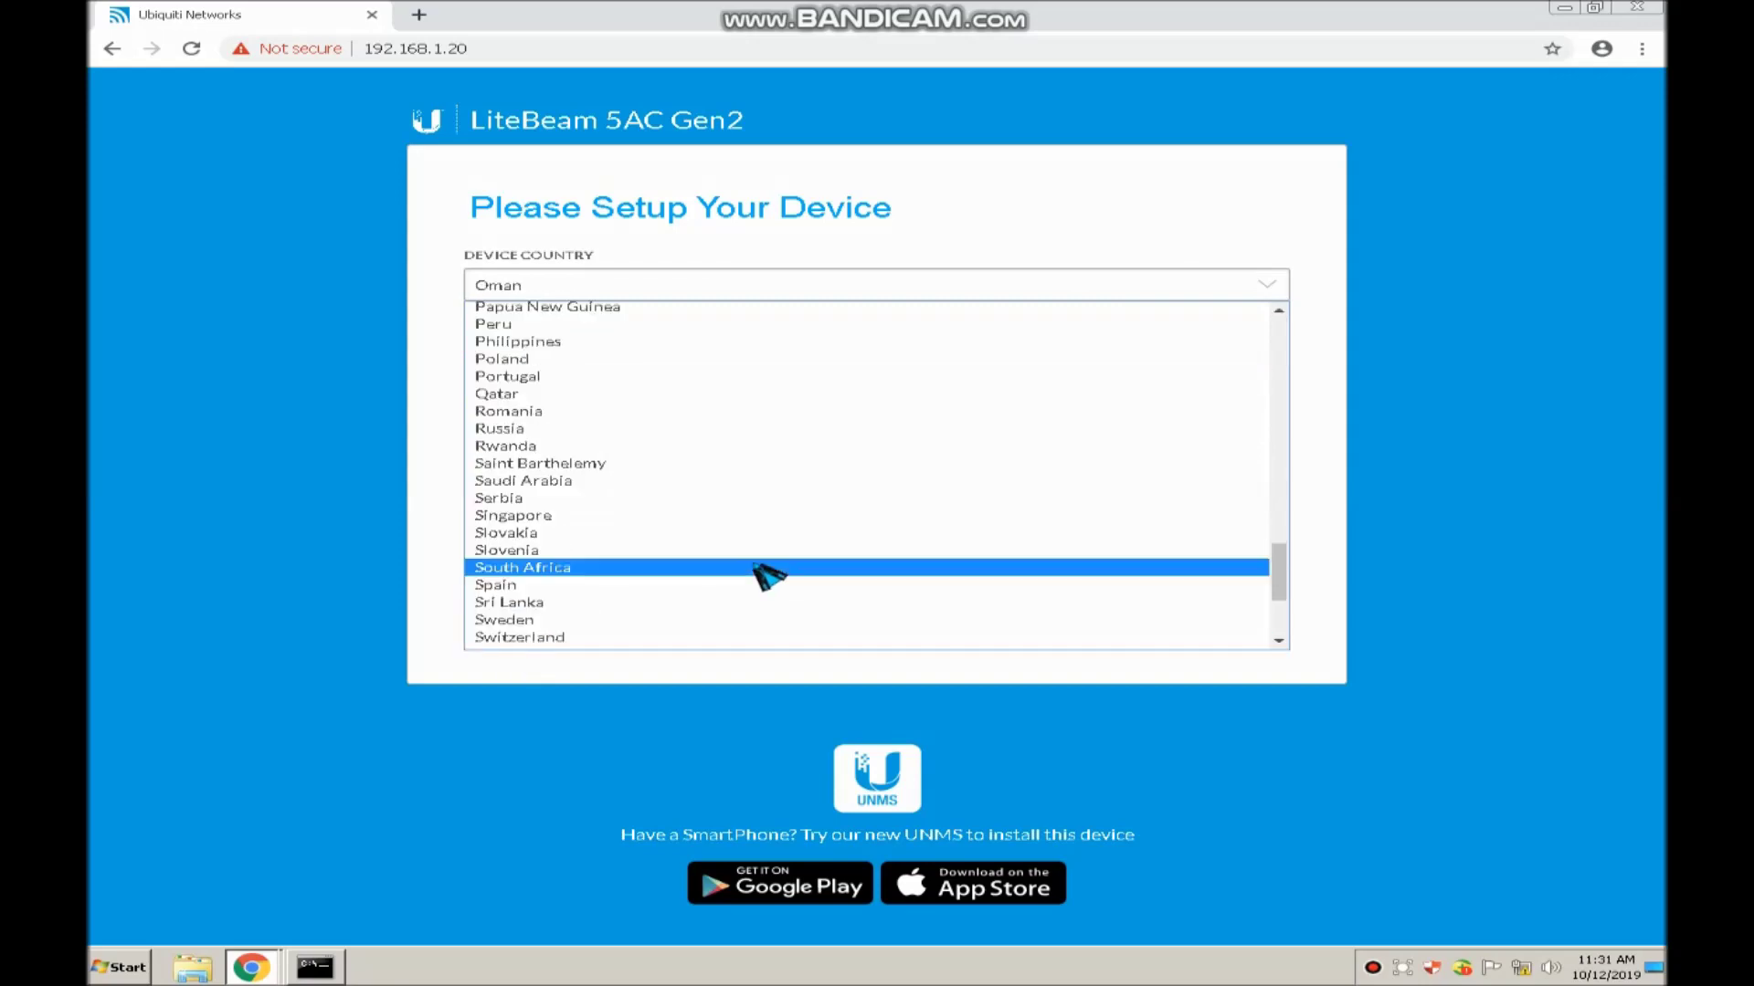
scroll(512, 463, up, 5)
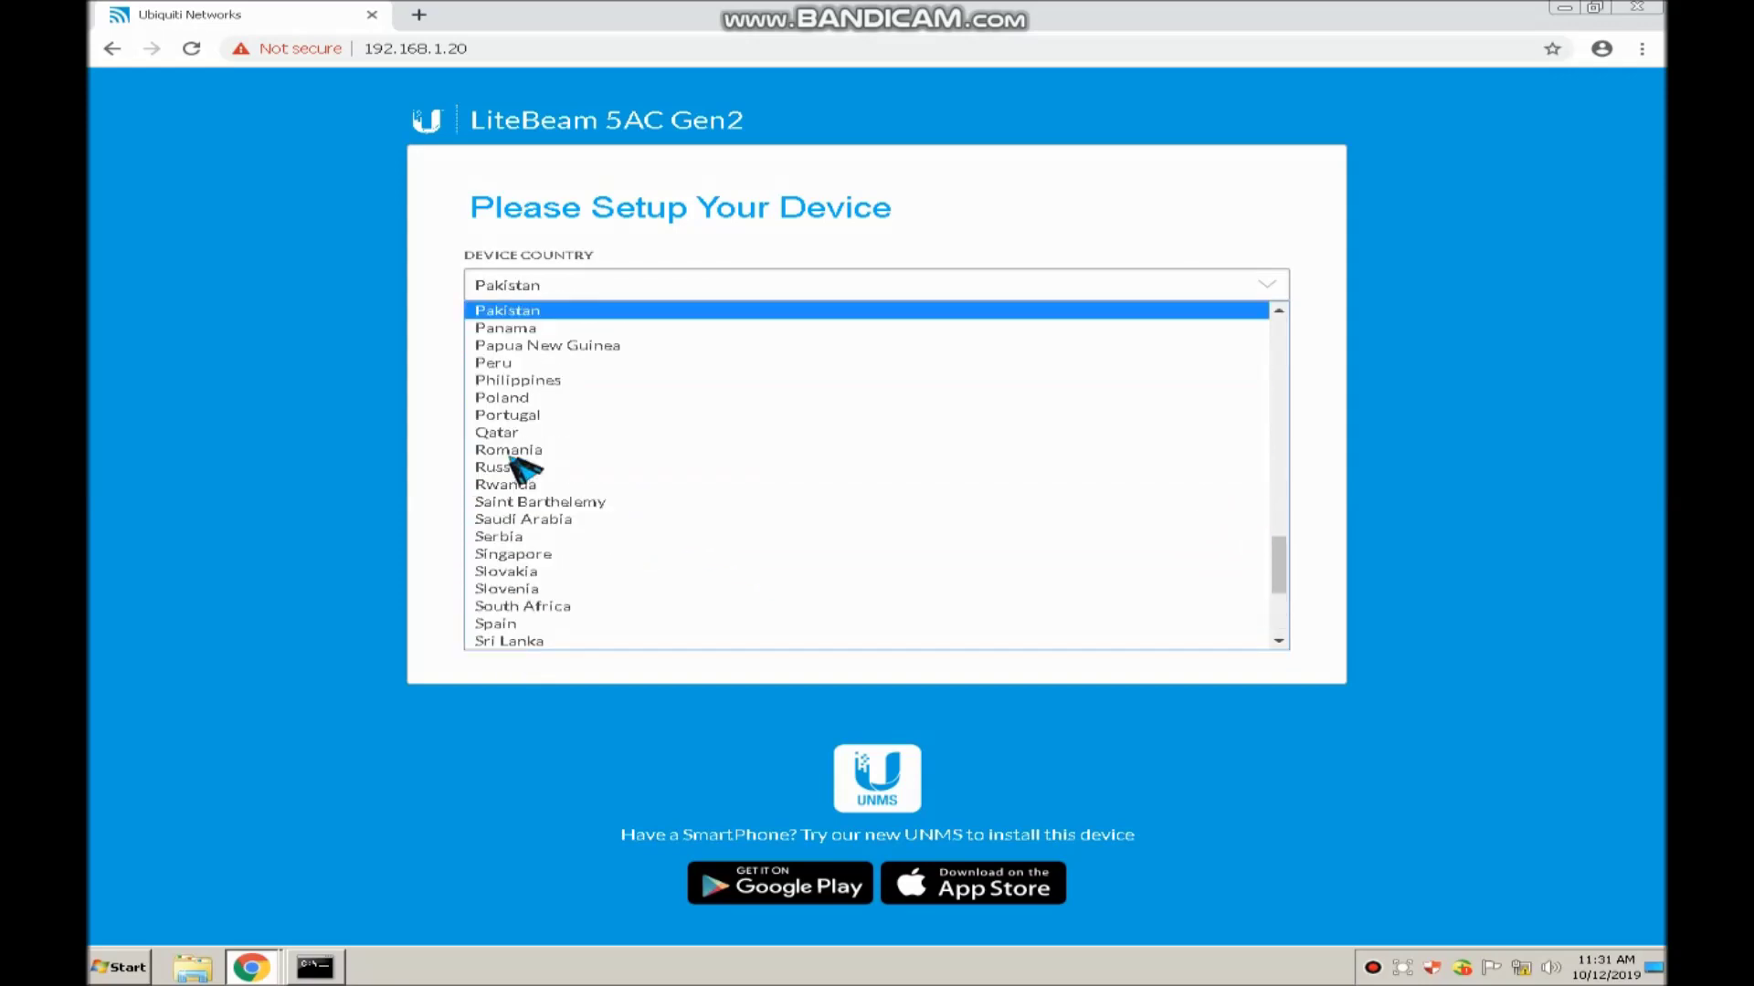
click(514, 382)
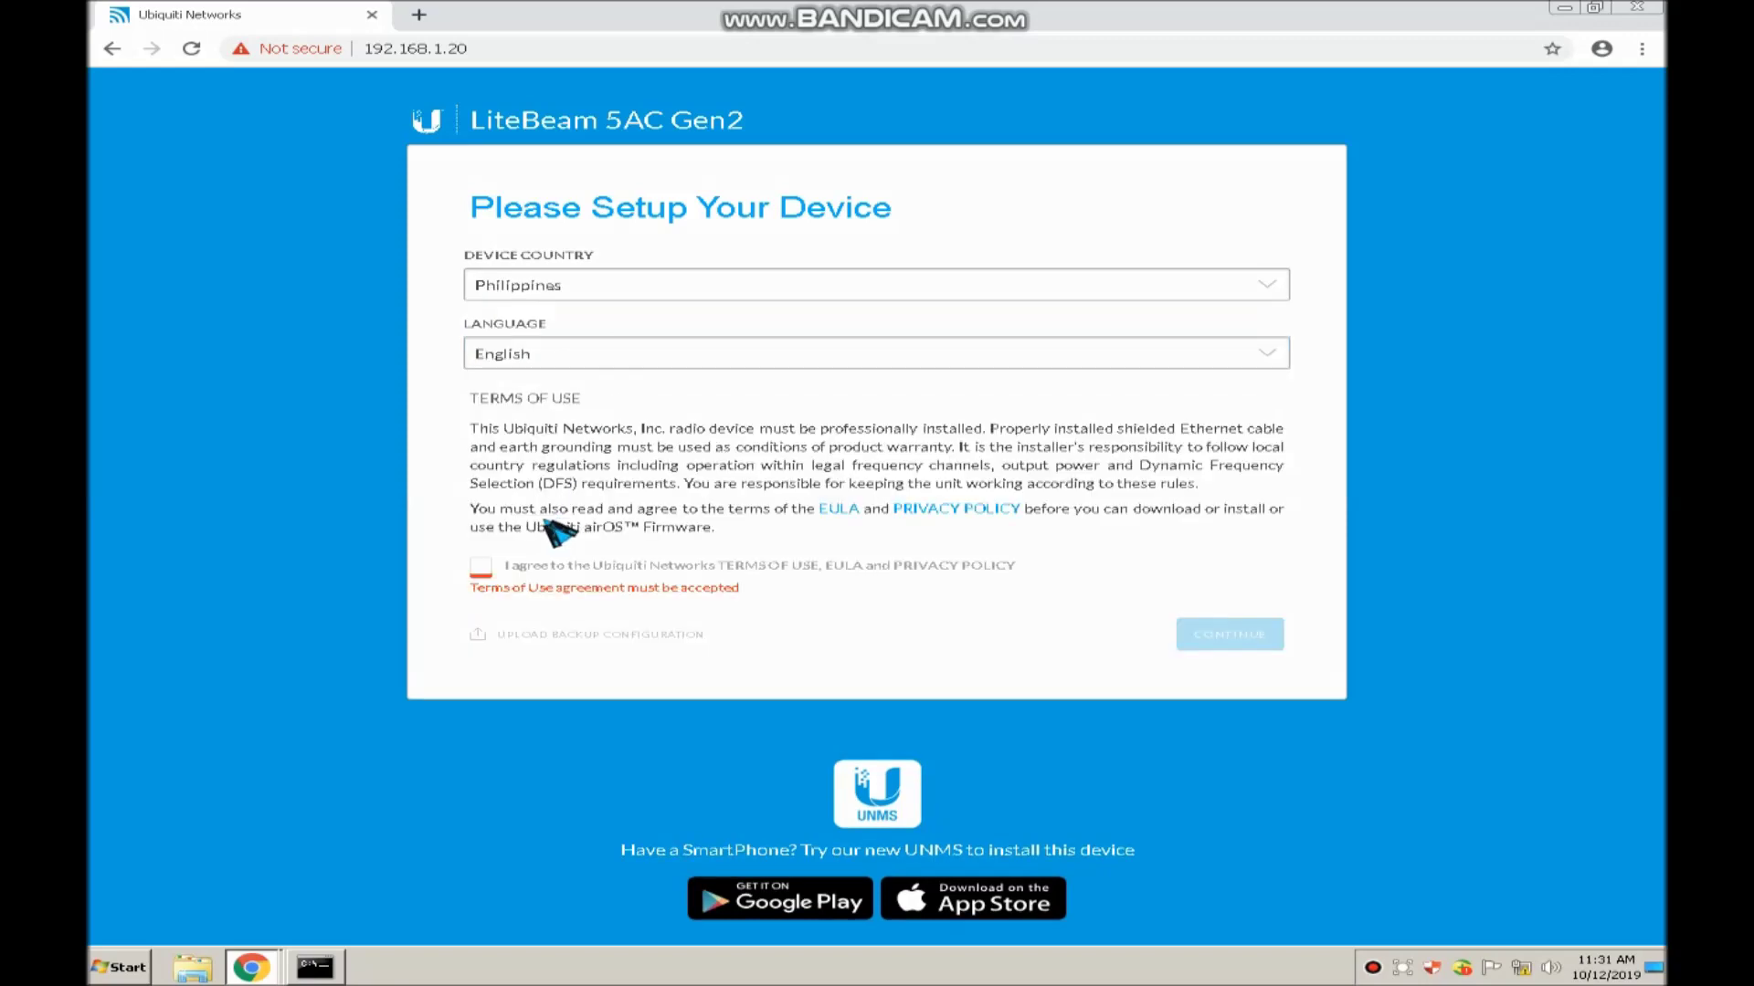
click(481, 568)
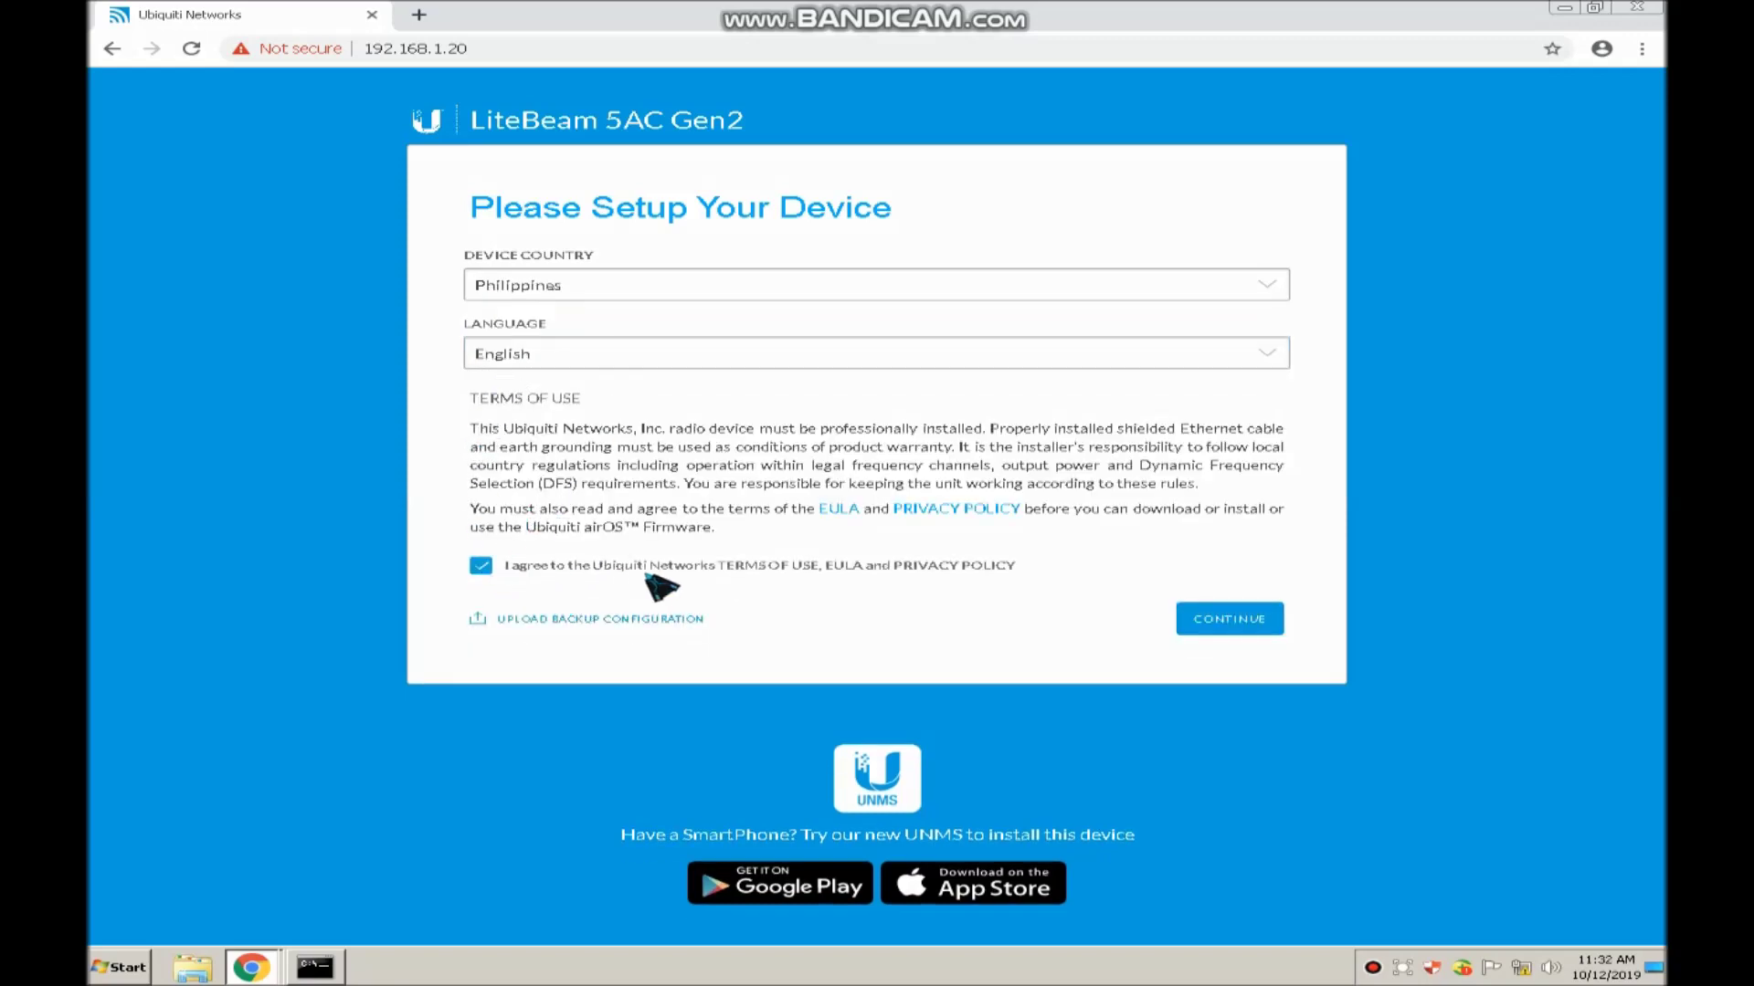
click(1219, 625)
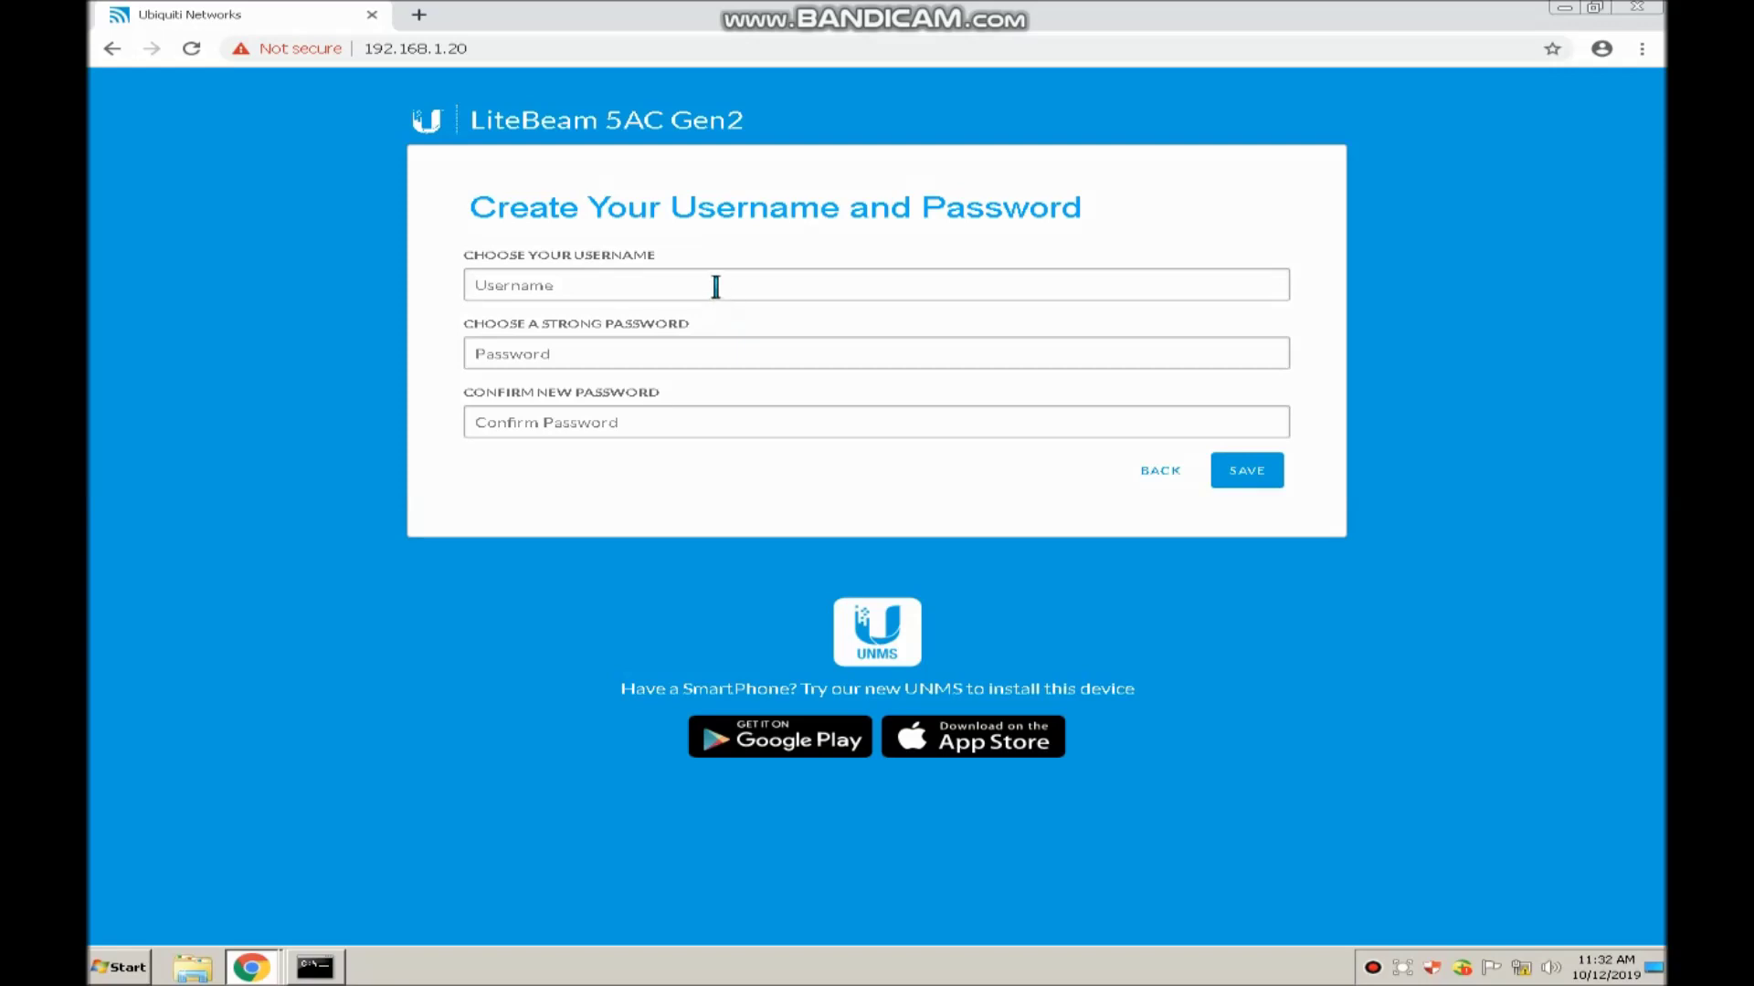
Enter the login username and the password with its confirmation, then save them
text(admin)
click(728, 351)
text(••••••••)
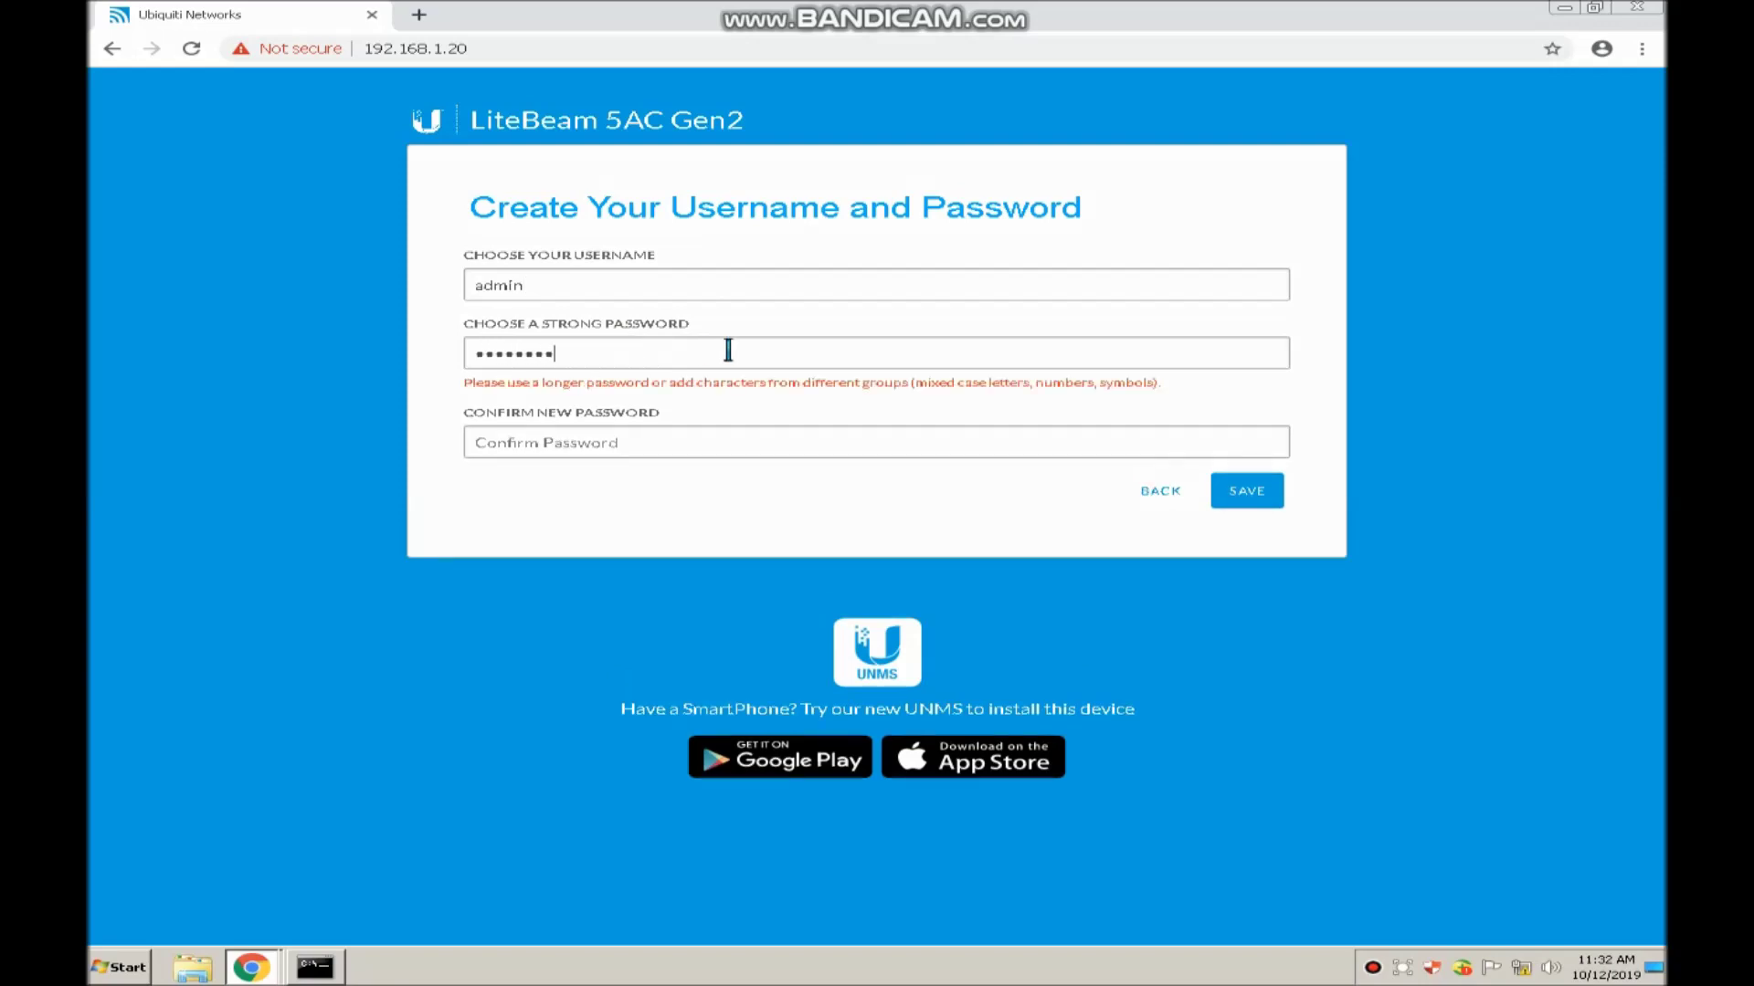
text(•••••••)
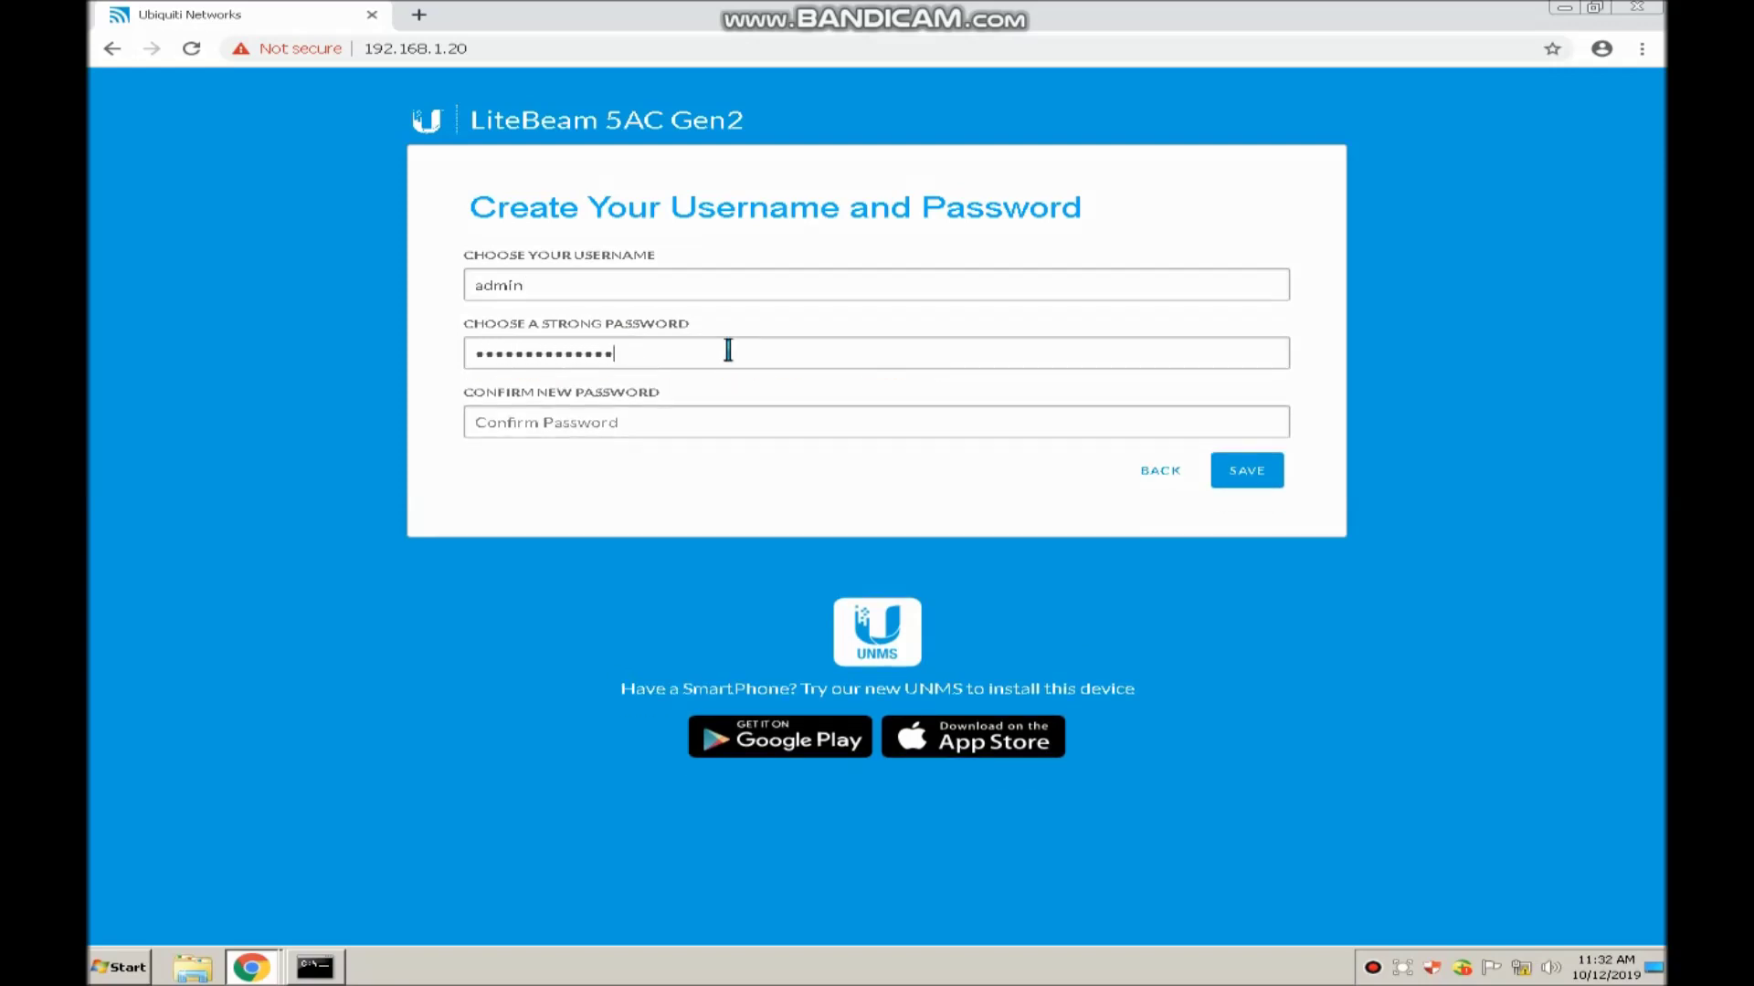
click(690, 422)
text(••)
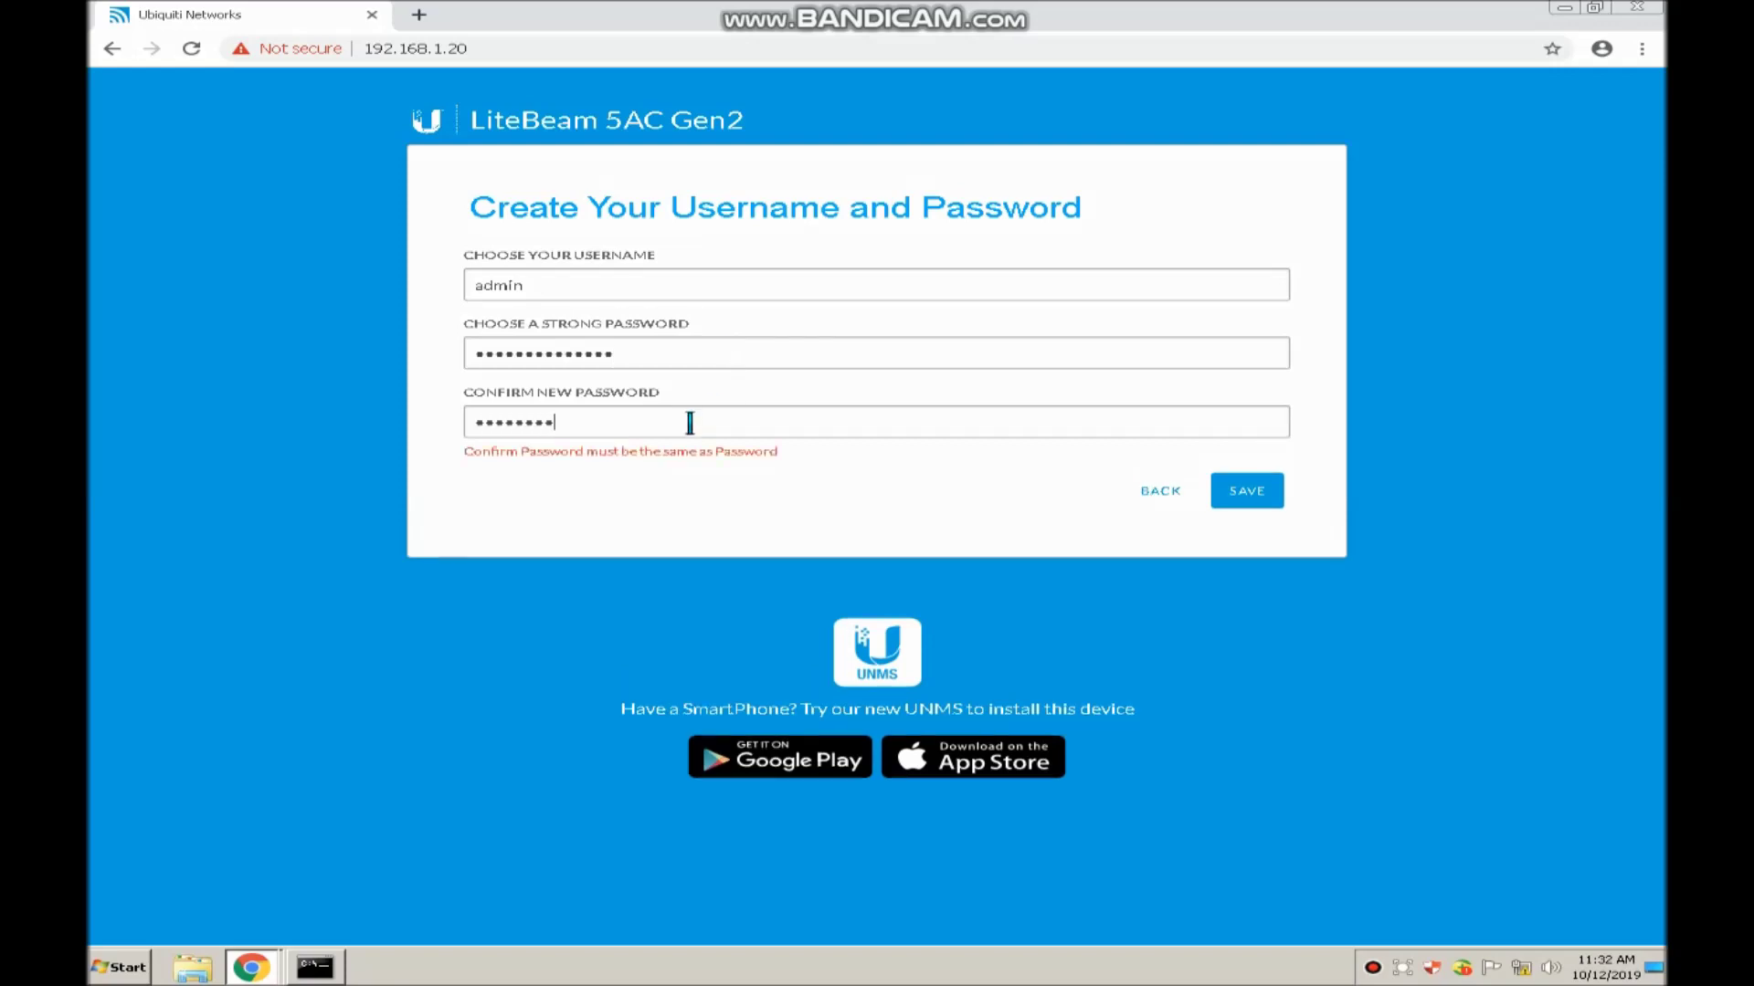
text(•)
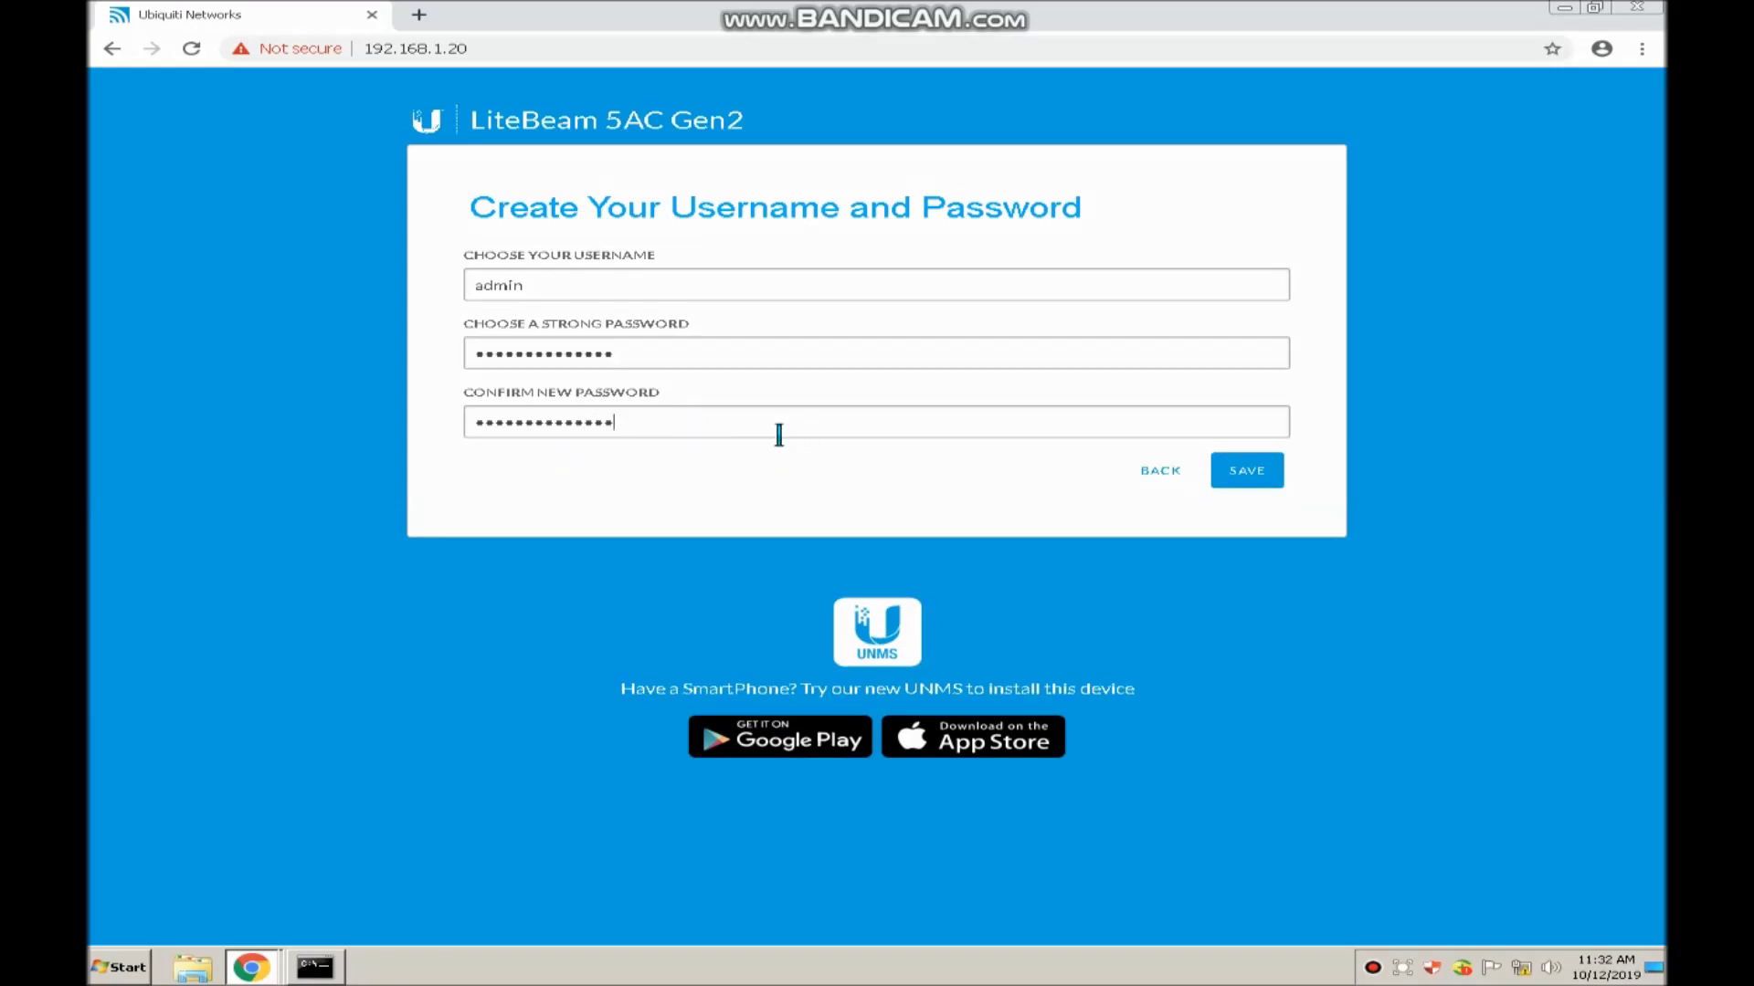
click(1235, 482)
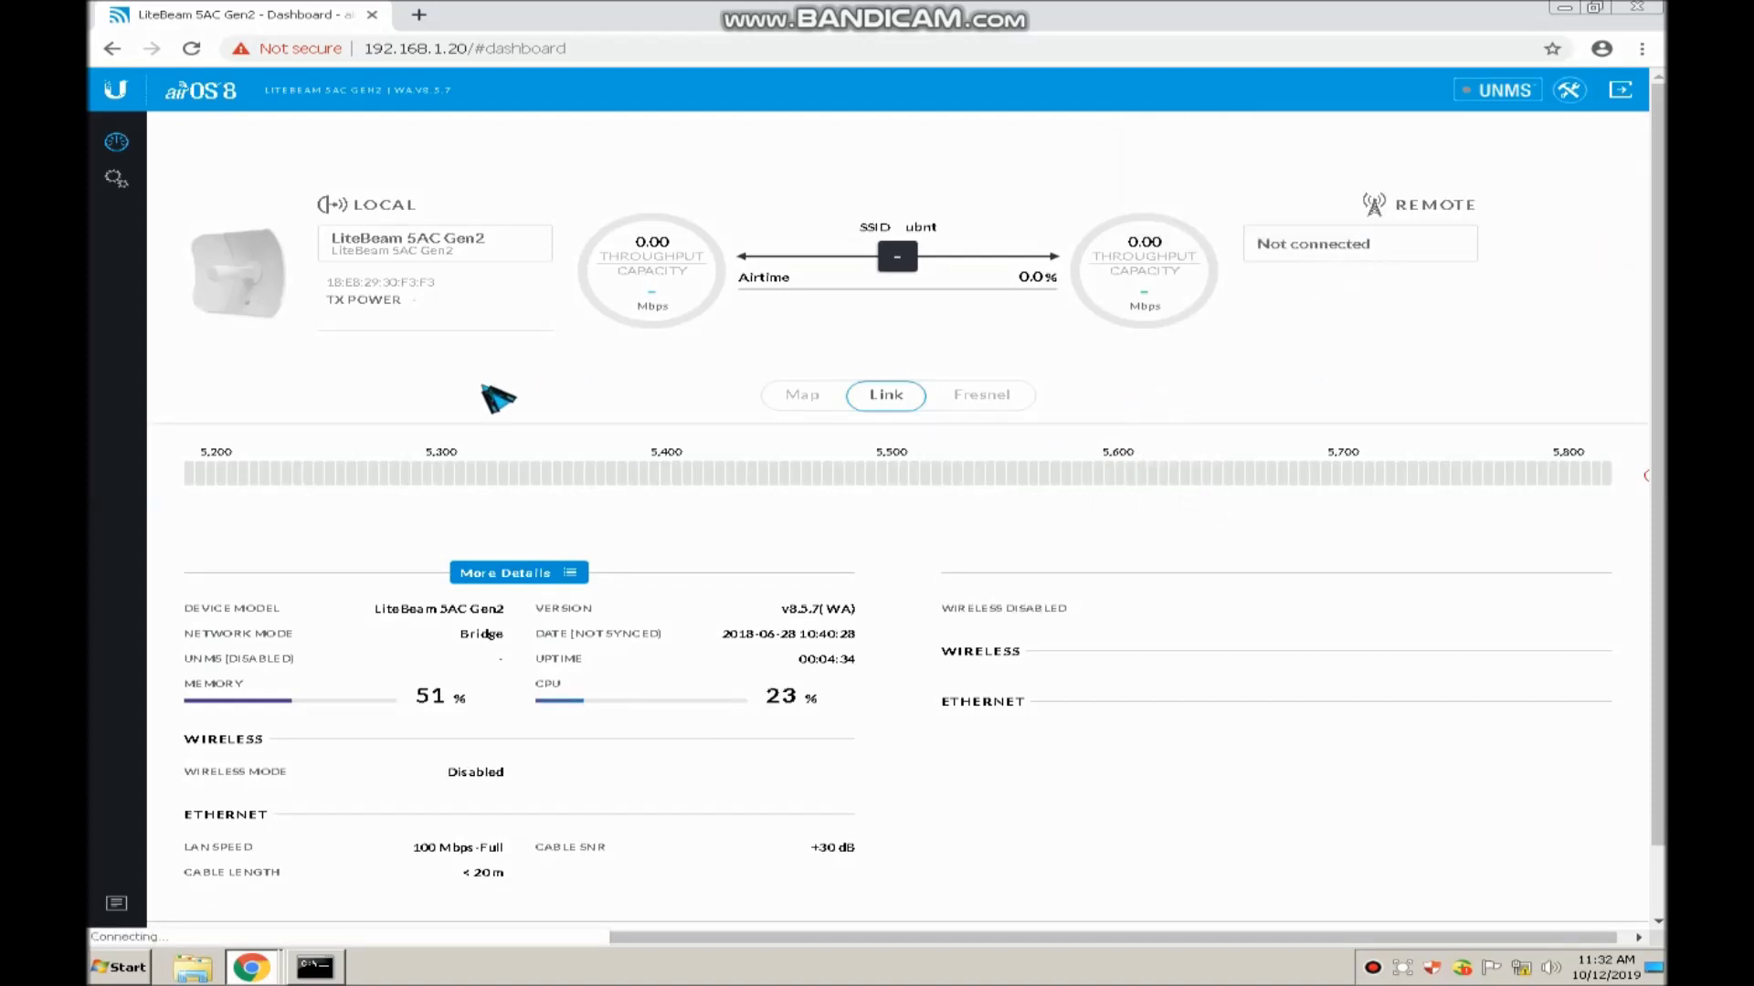
Set the wireless mode to Access Point PtMP airMAX Mixed
click(116, 179)
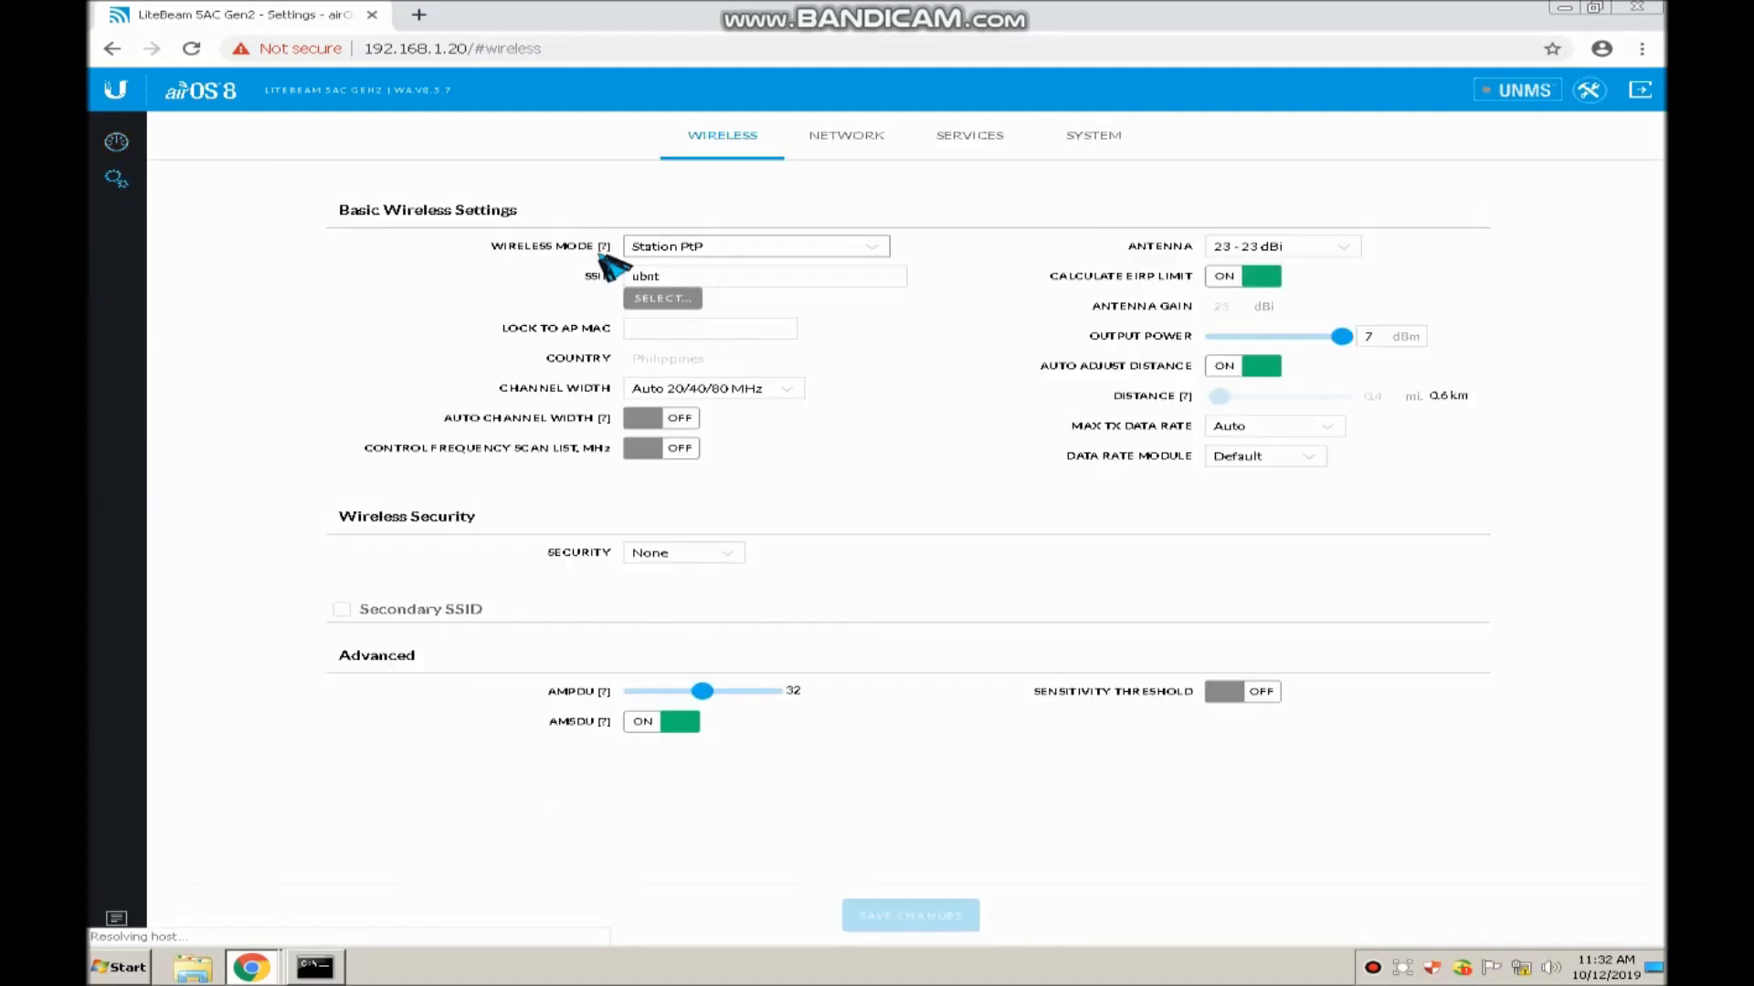
click(763, 275)
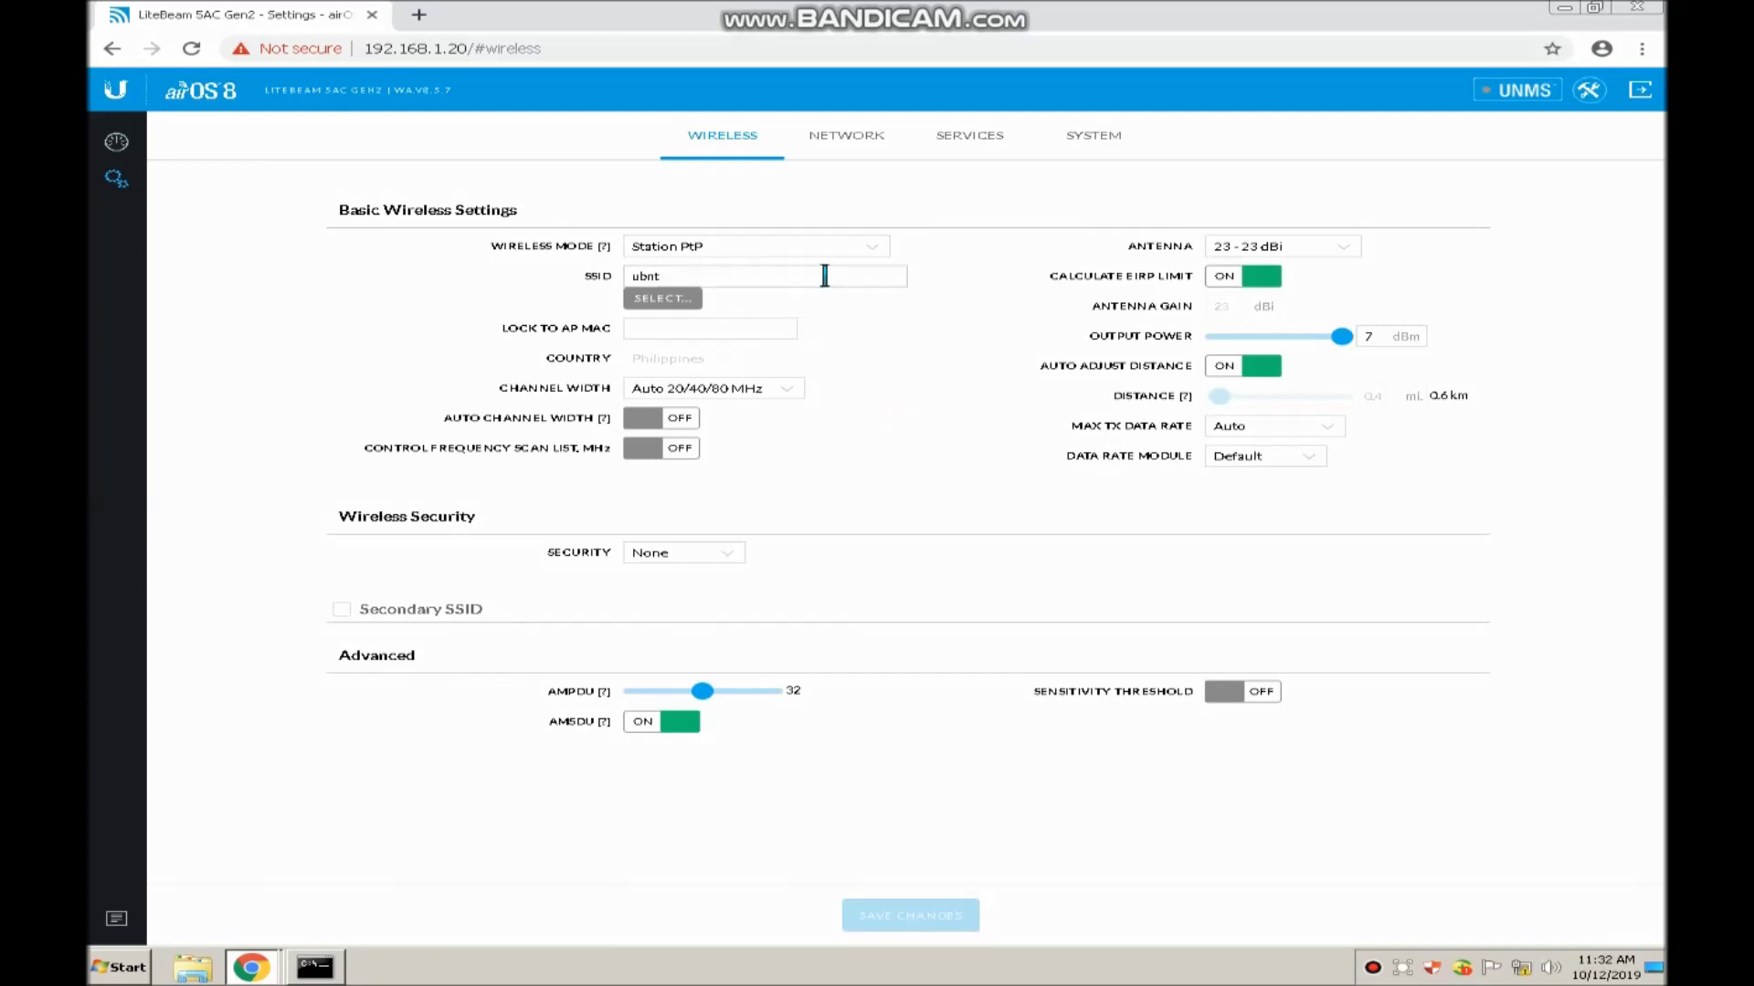
click(868, 253)
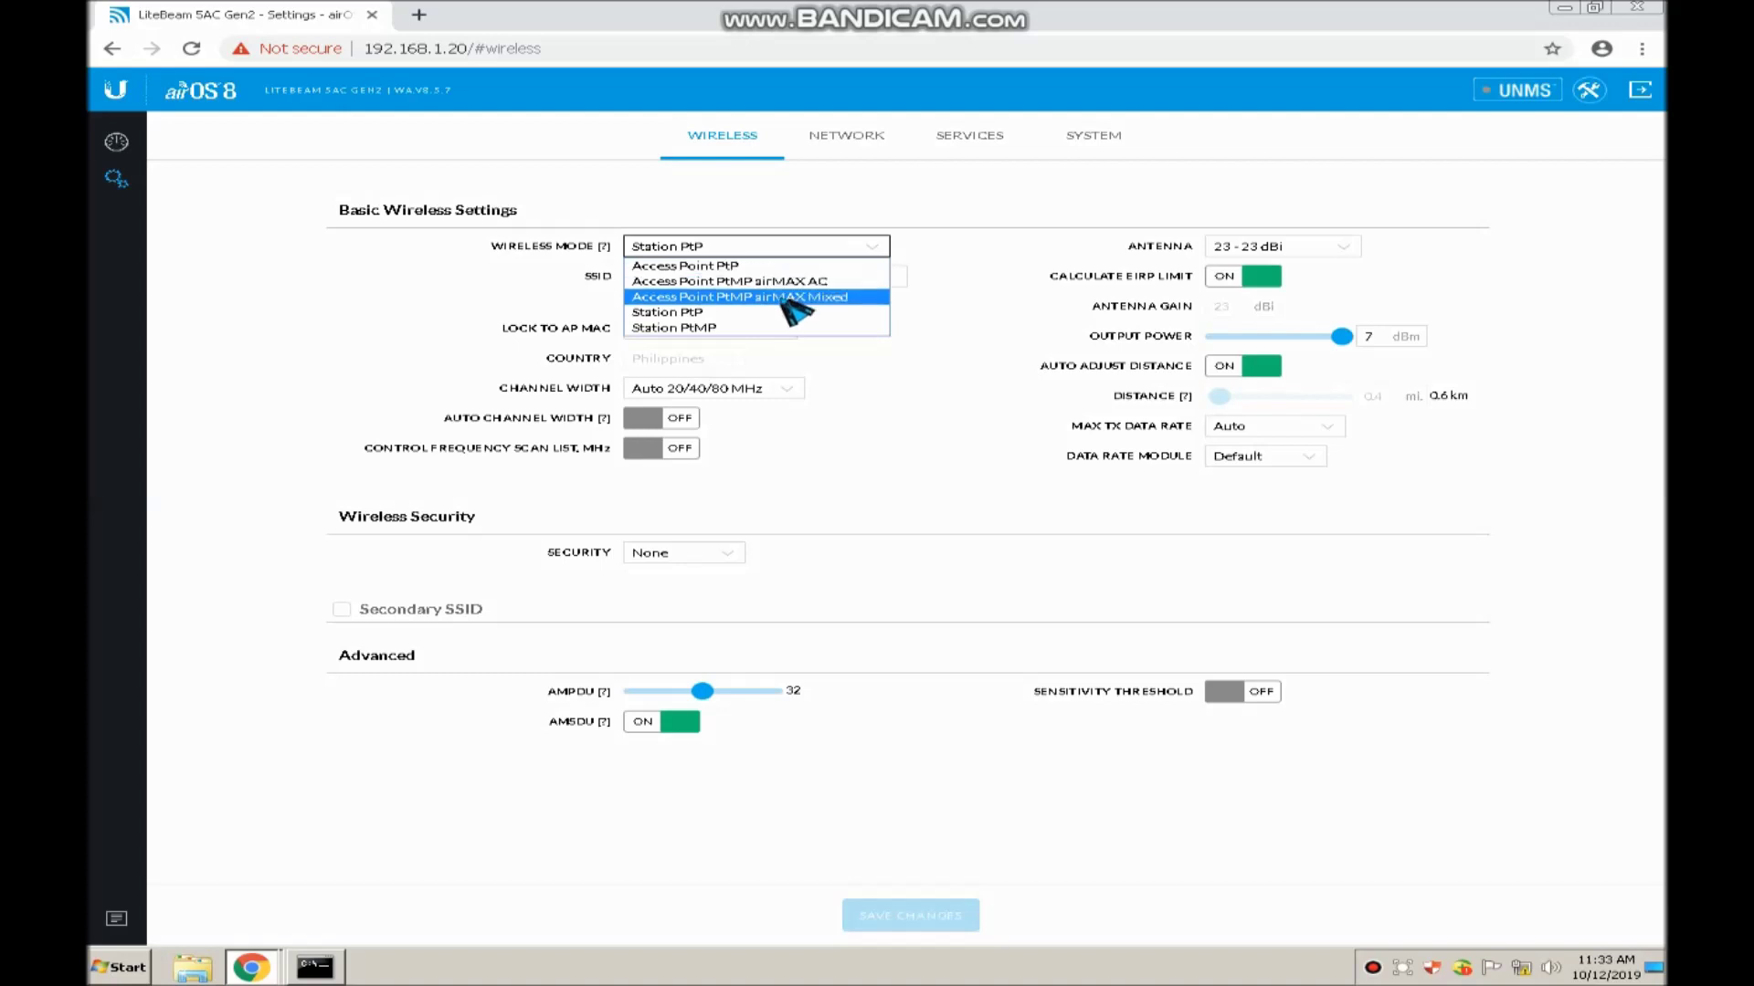
click(787, 298)
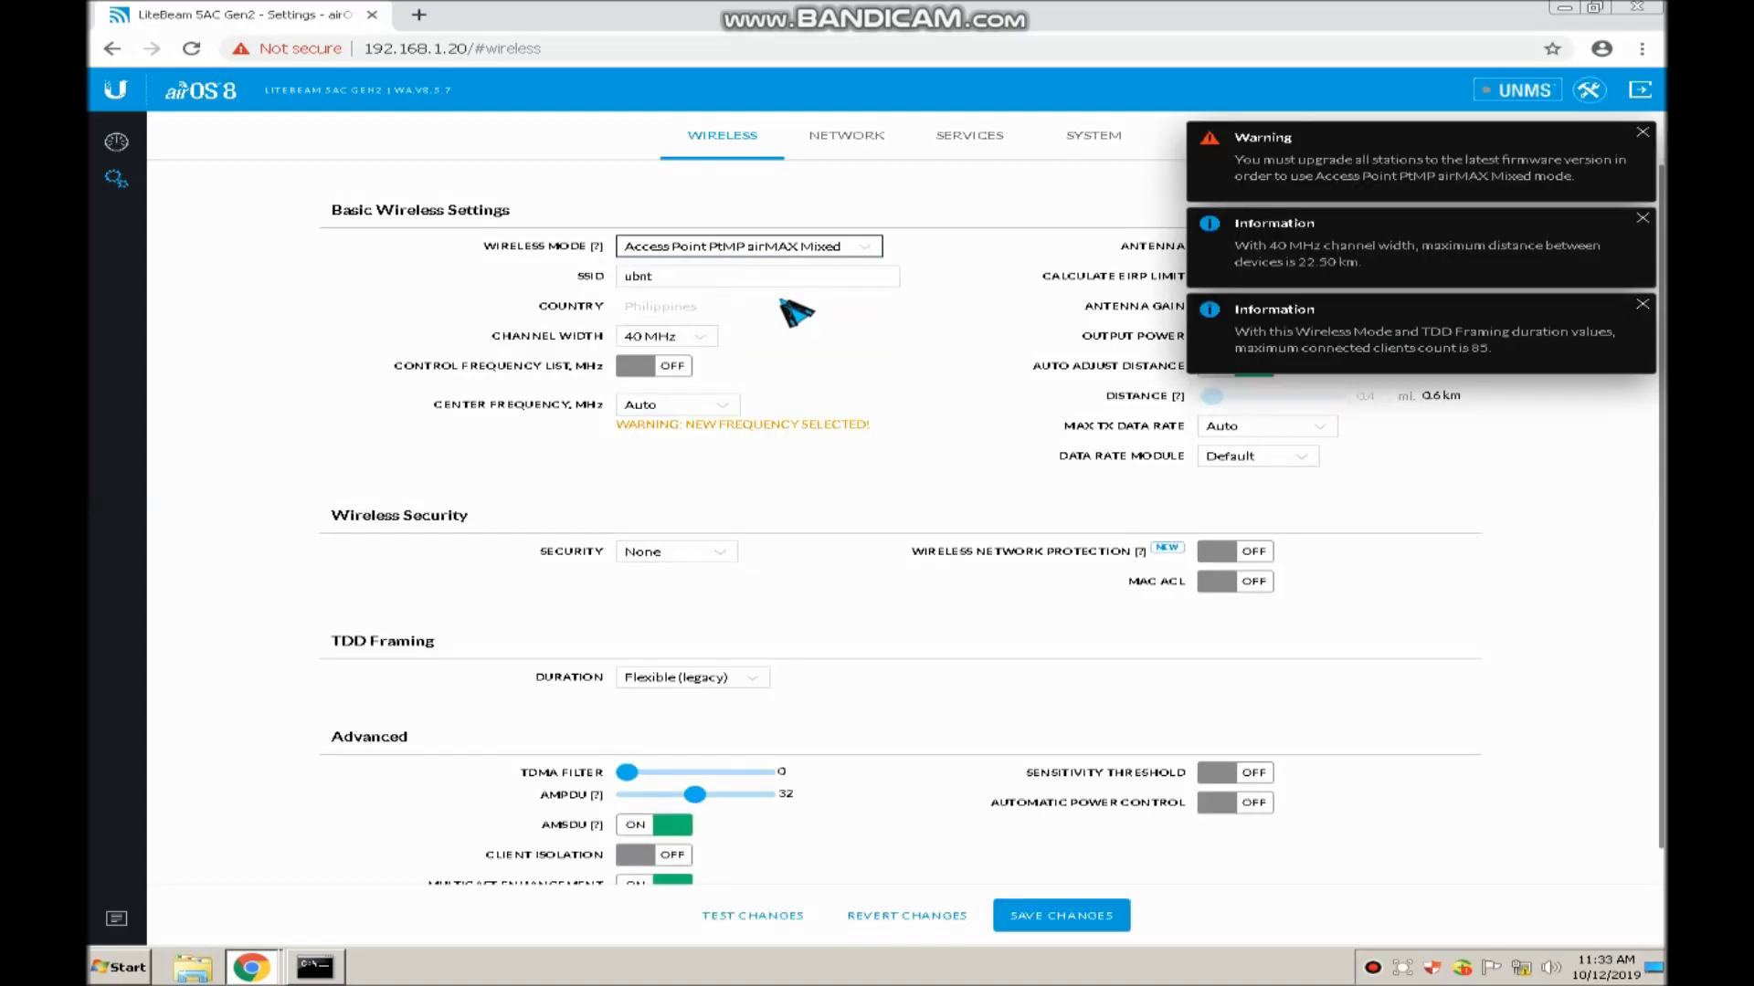
Dismiss the three notices and select the SSID 'ubnt' for replacement
click(1641, 304)
click(1641, 219)
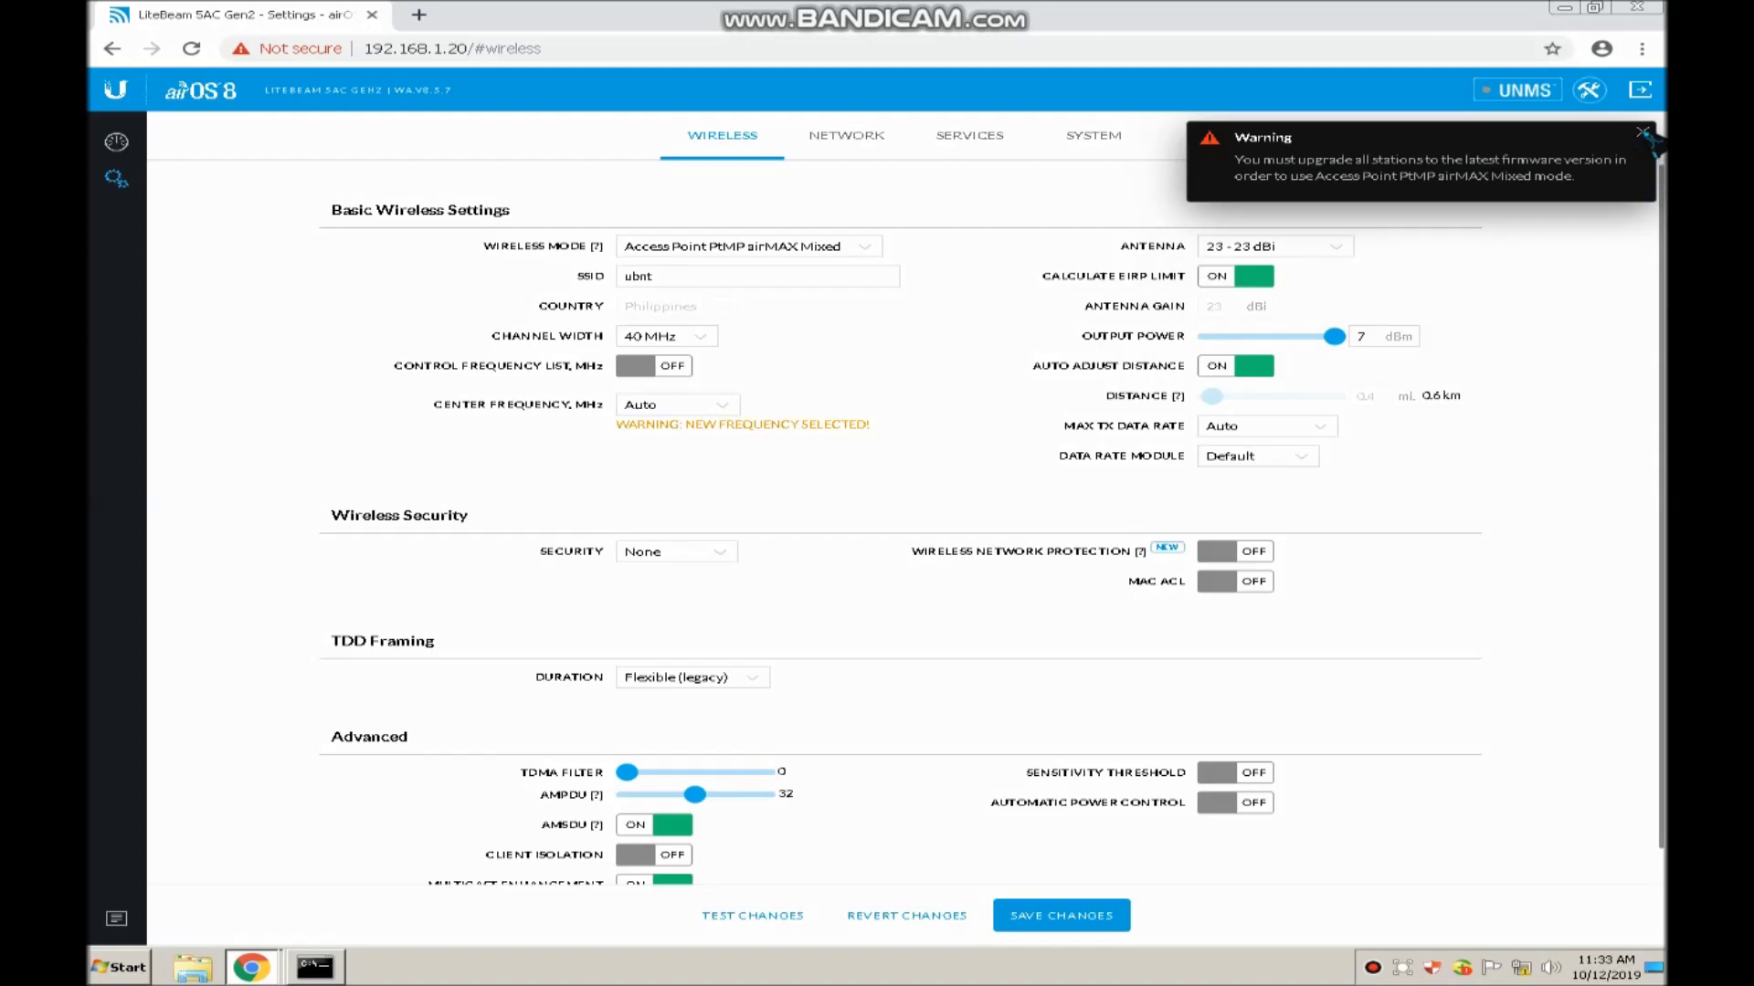
click(1642, 133)
click(733, 280)
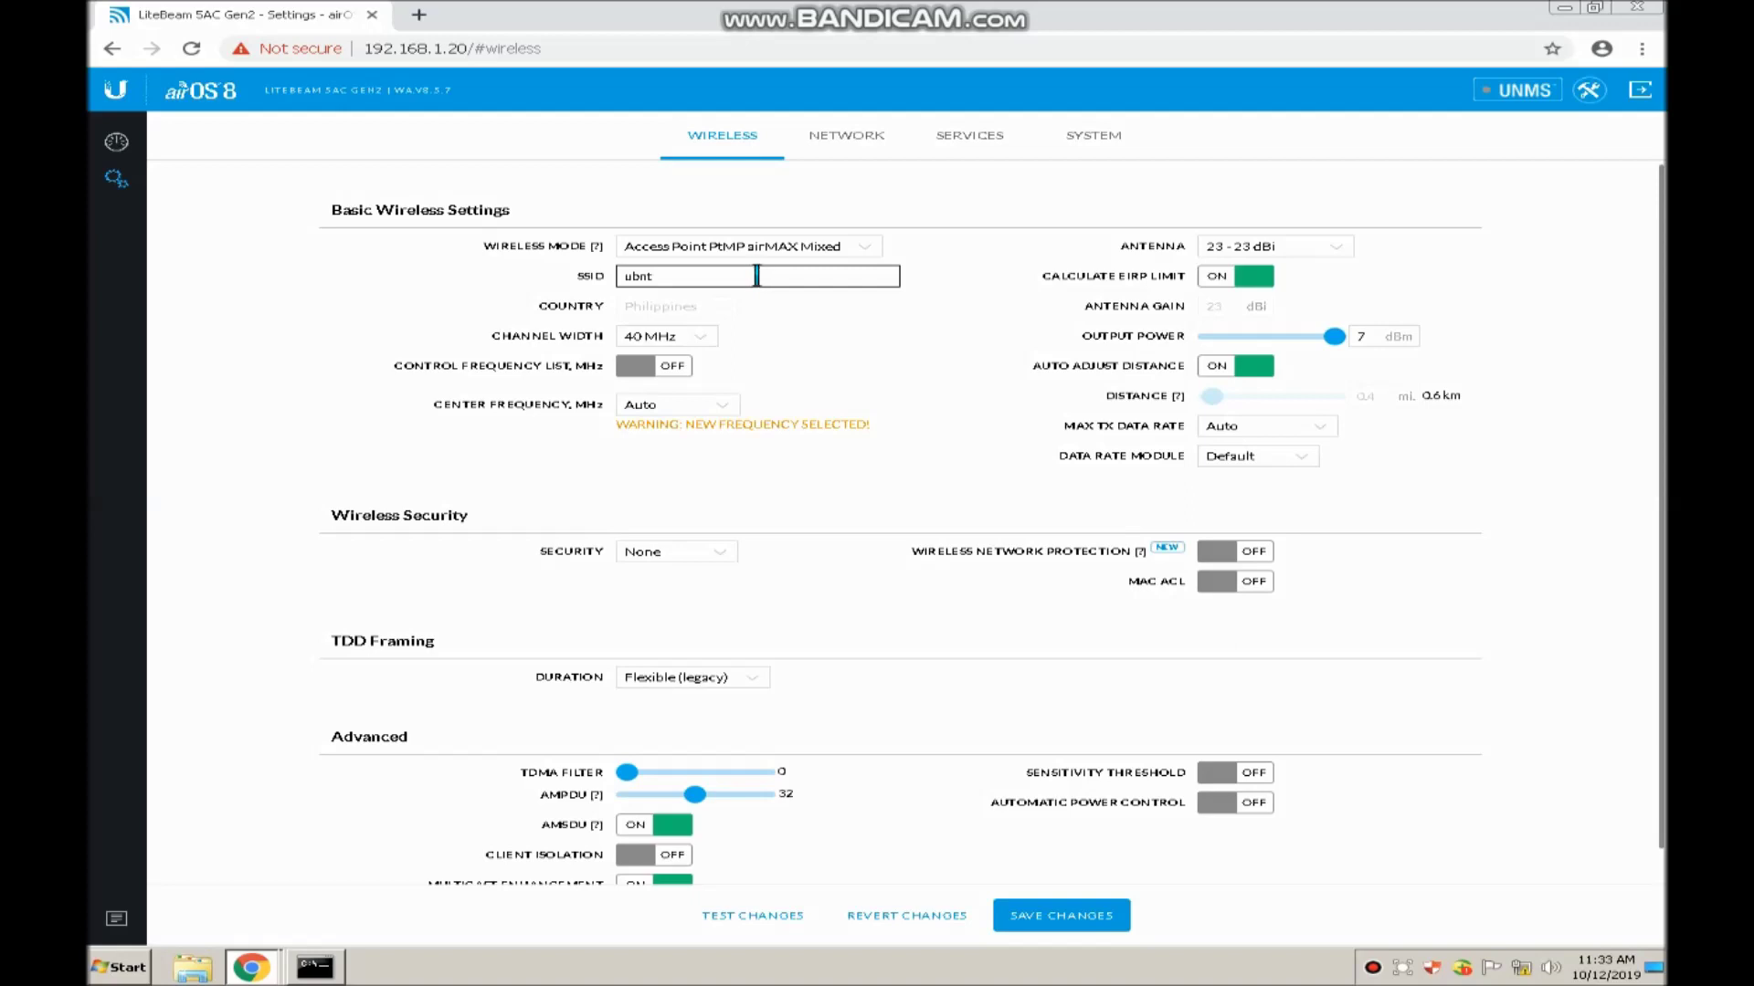
drag(697, 274, 509, 297)
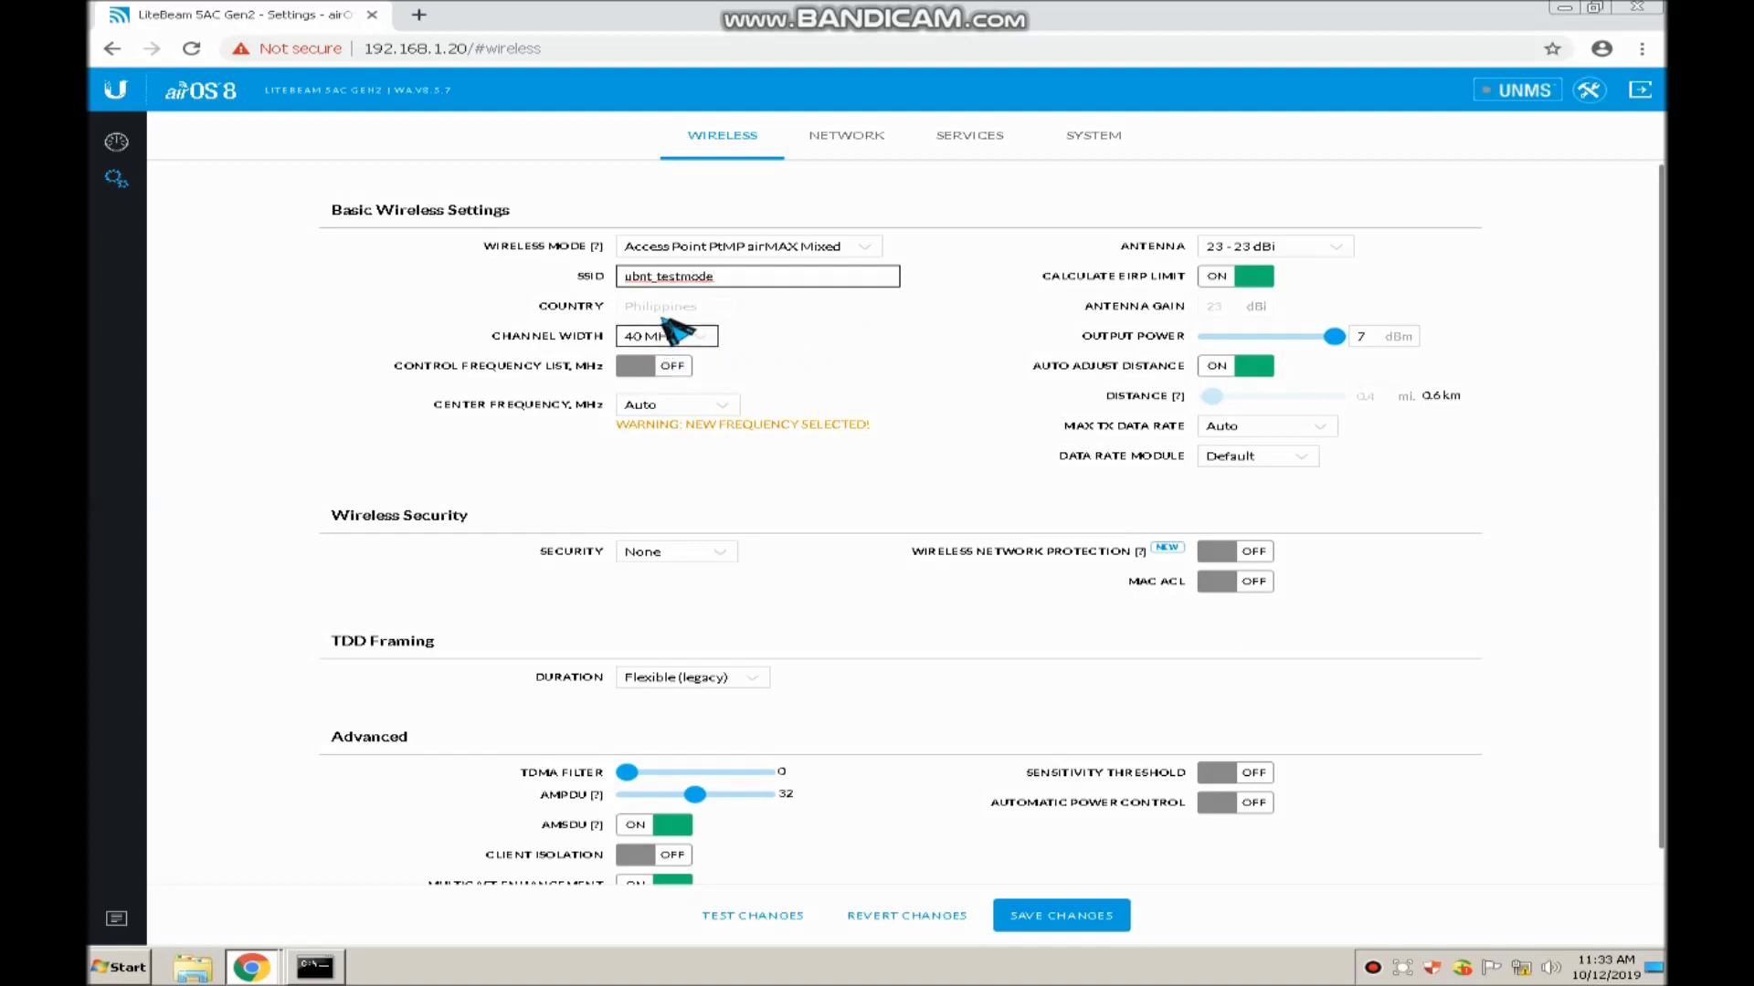
Change the channel width to 20 MHz and dismiss the distance notice
click(699, 338)
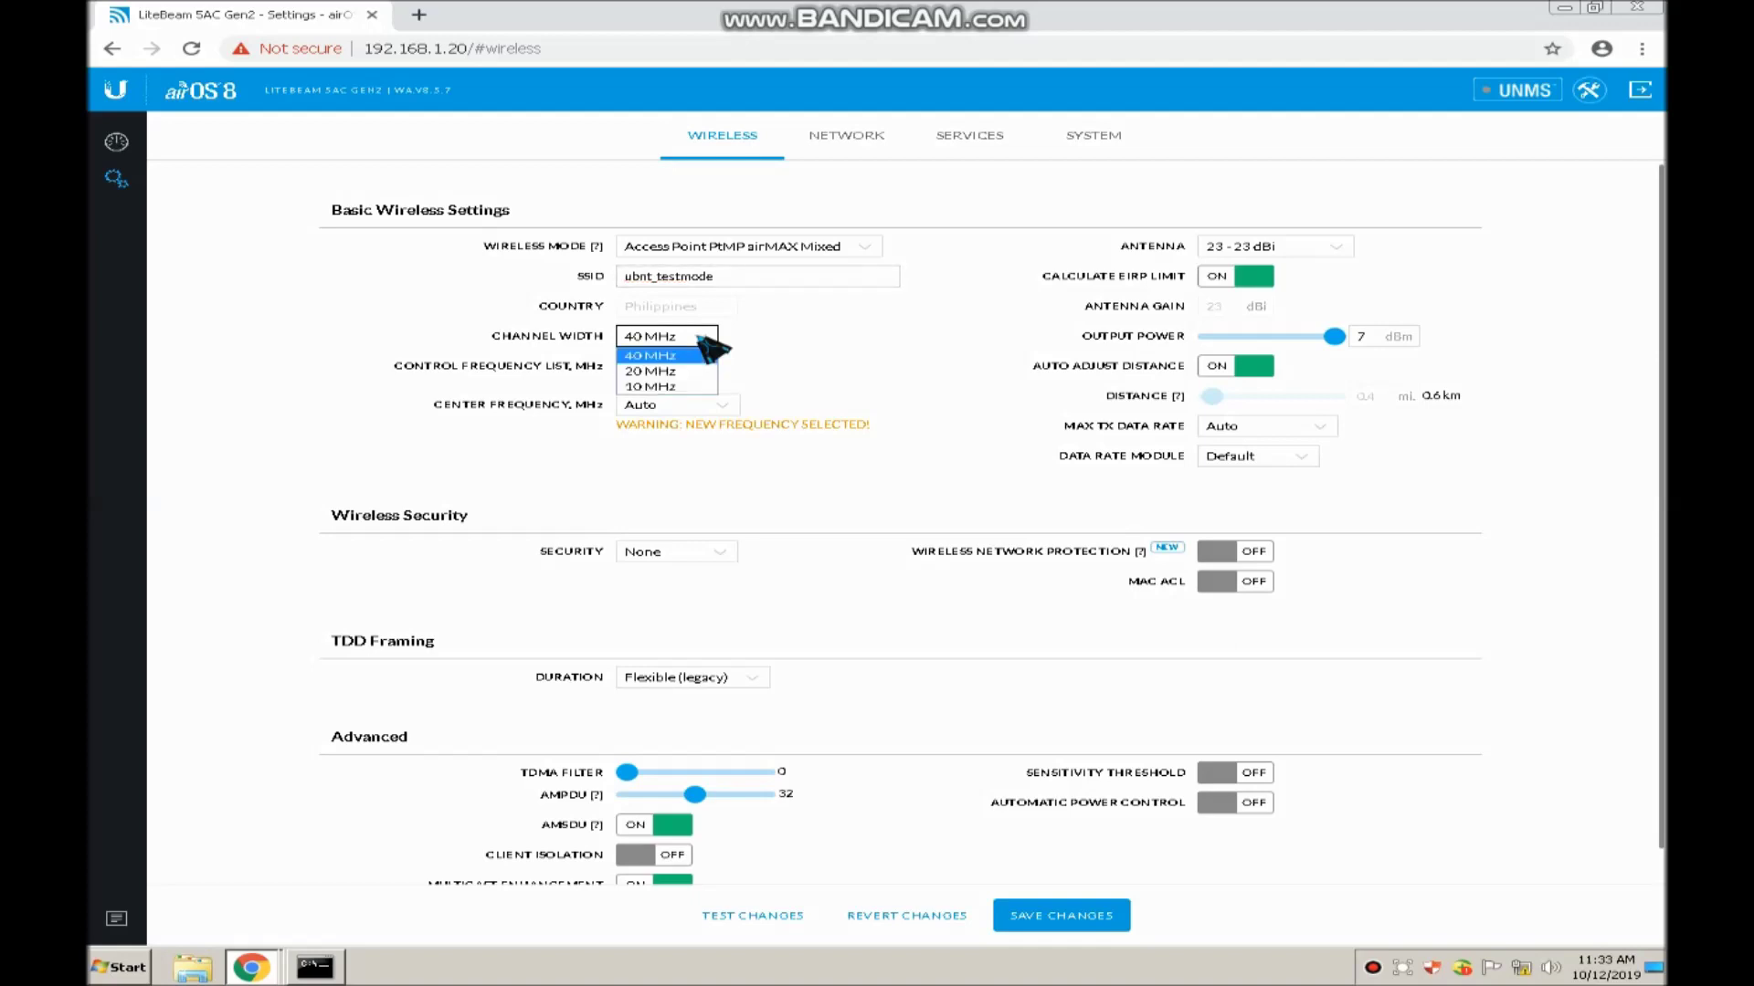
click(667, 372)
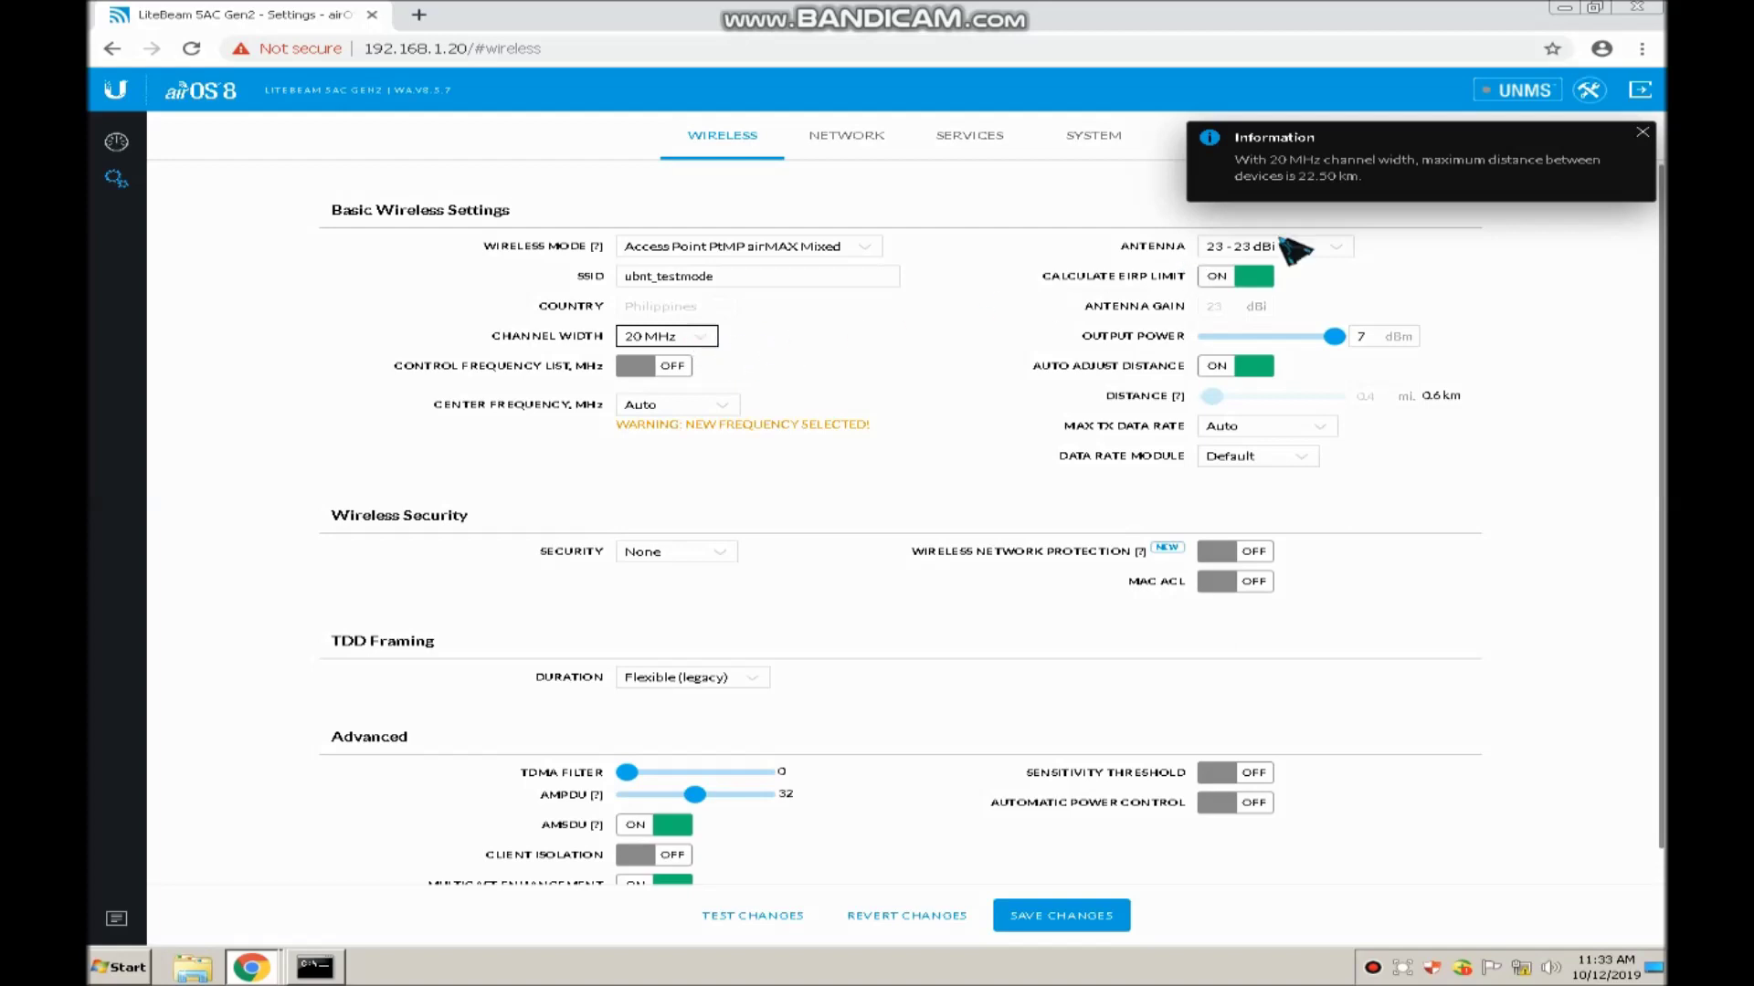
click(1641, 133)
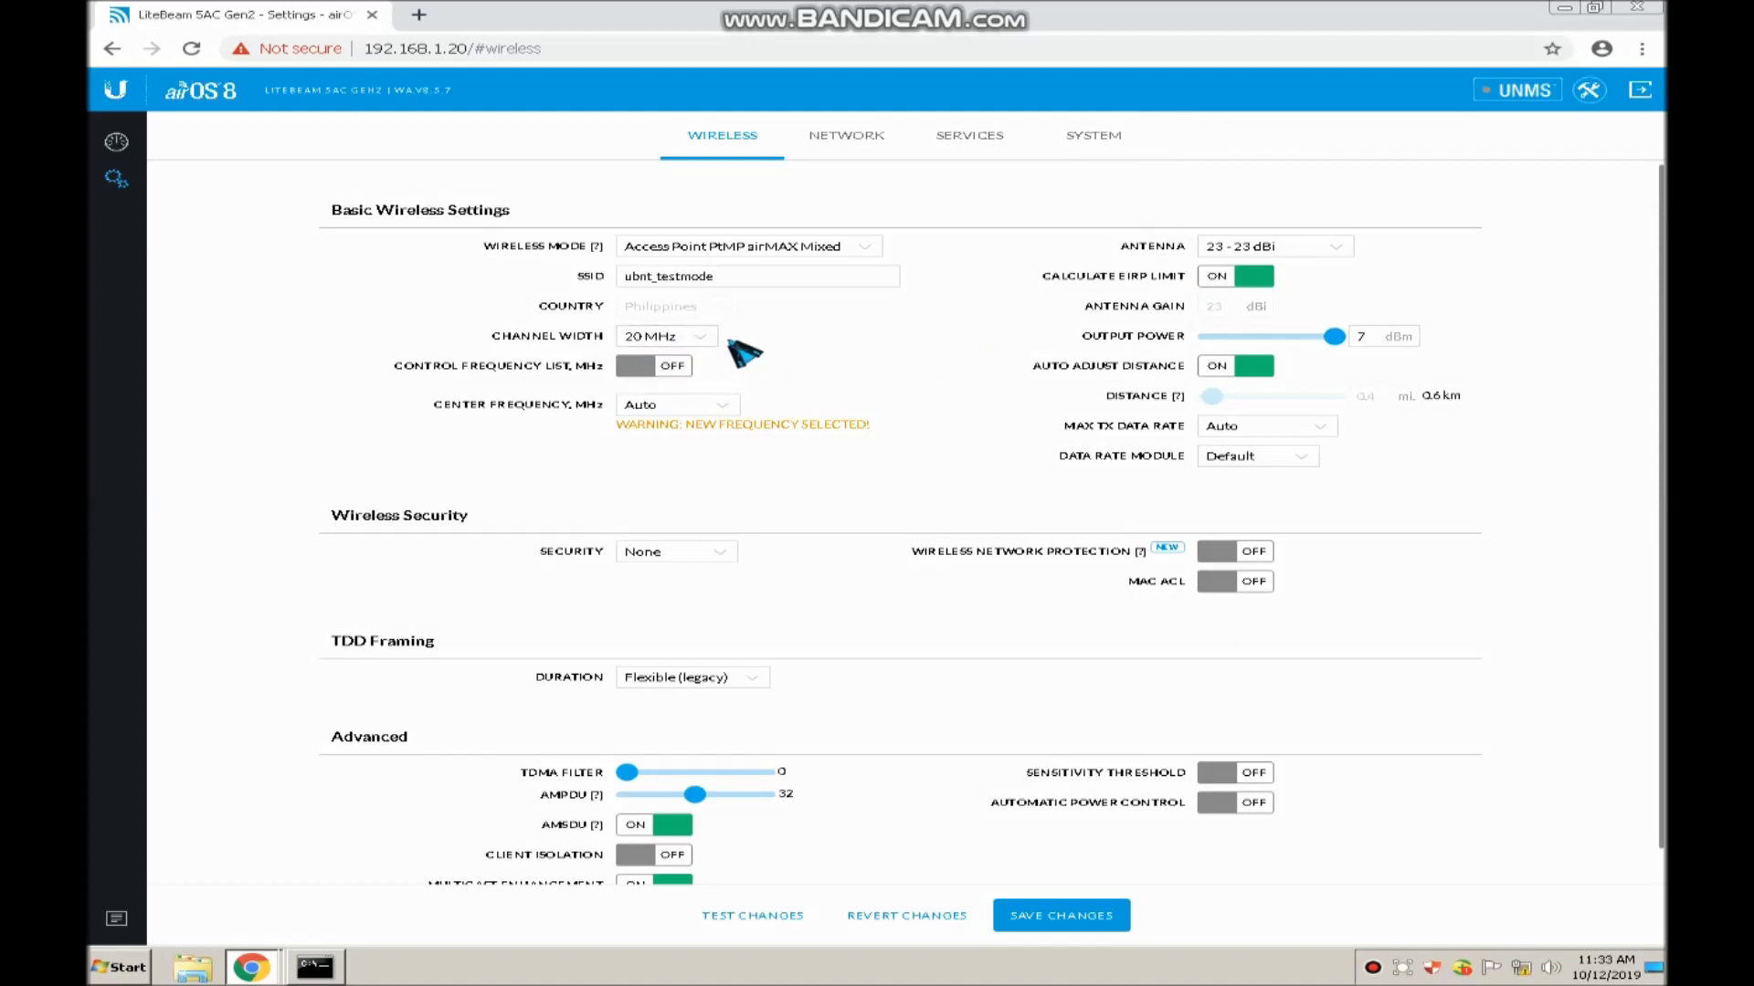
Browse the Center Frequency list of available frequencies
click(697, 408)
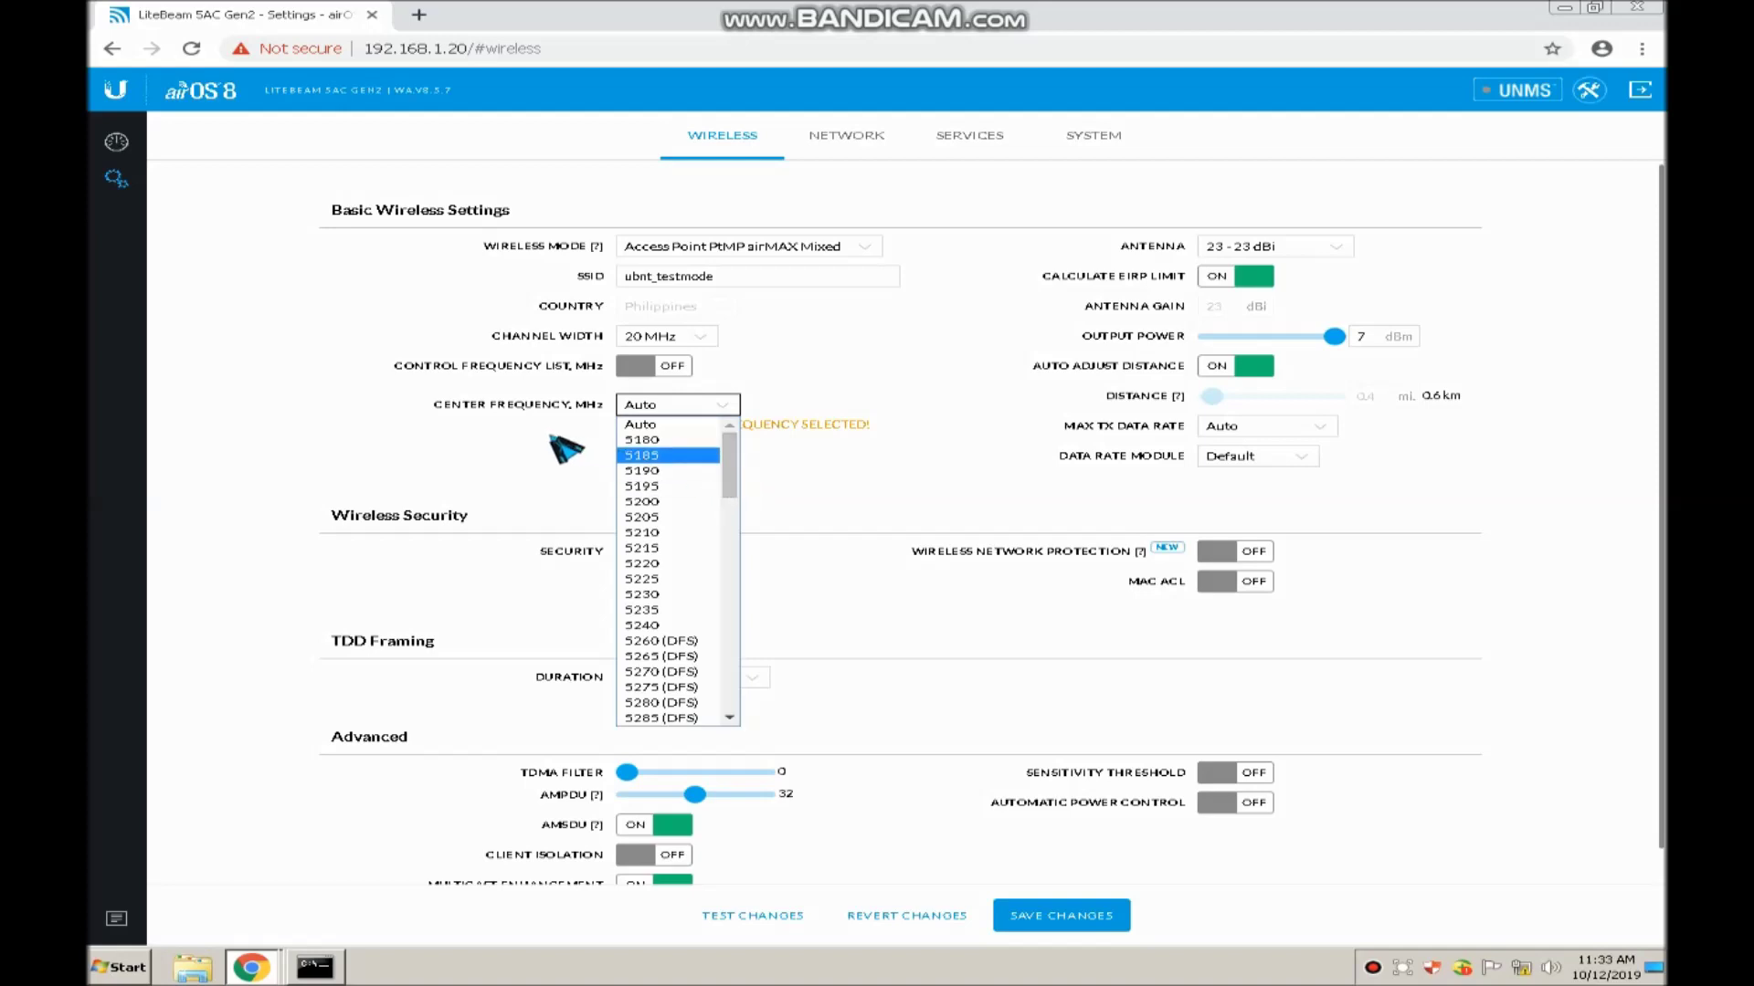
drag(731, 462, 742, 531)
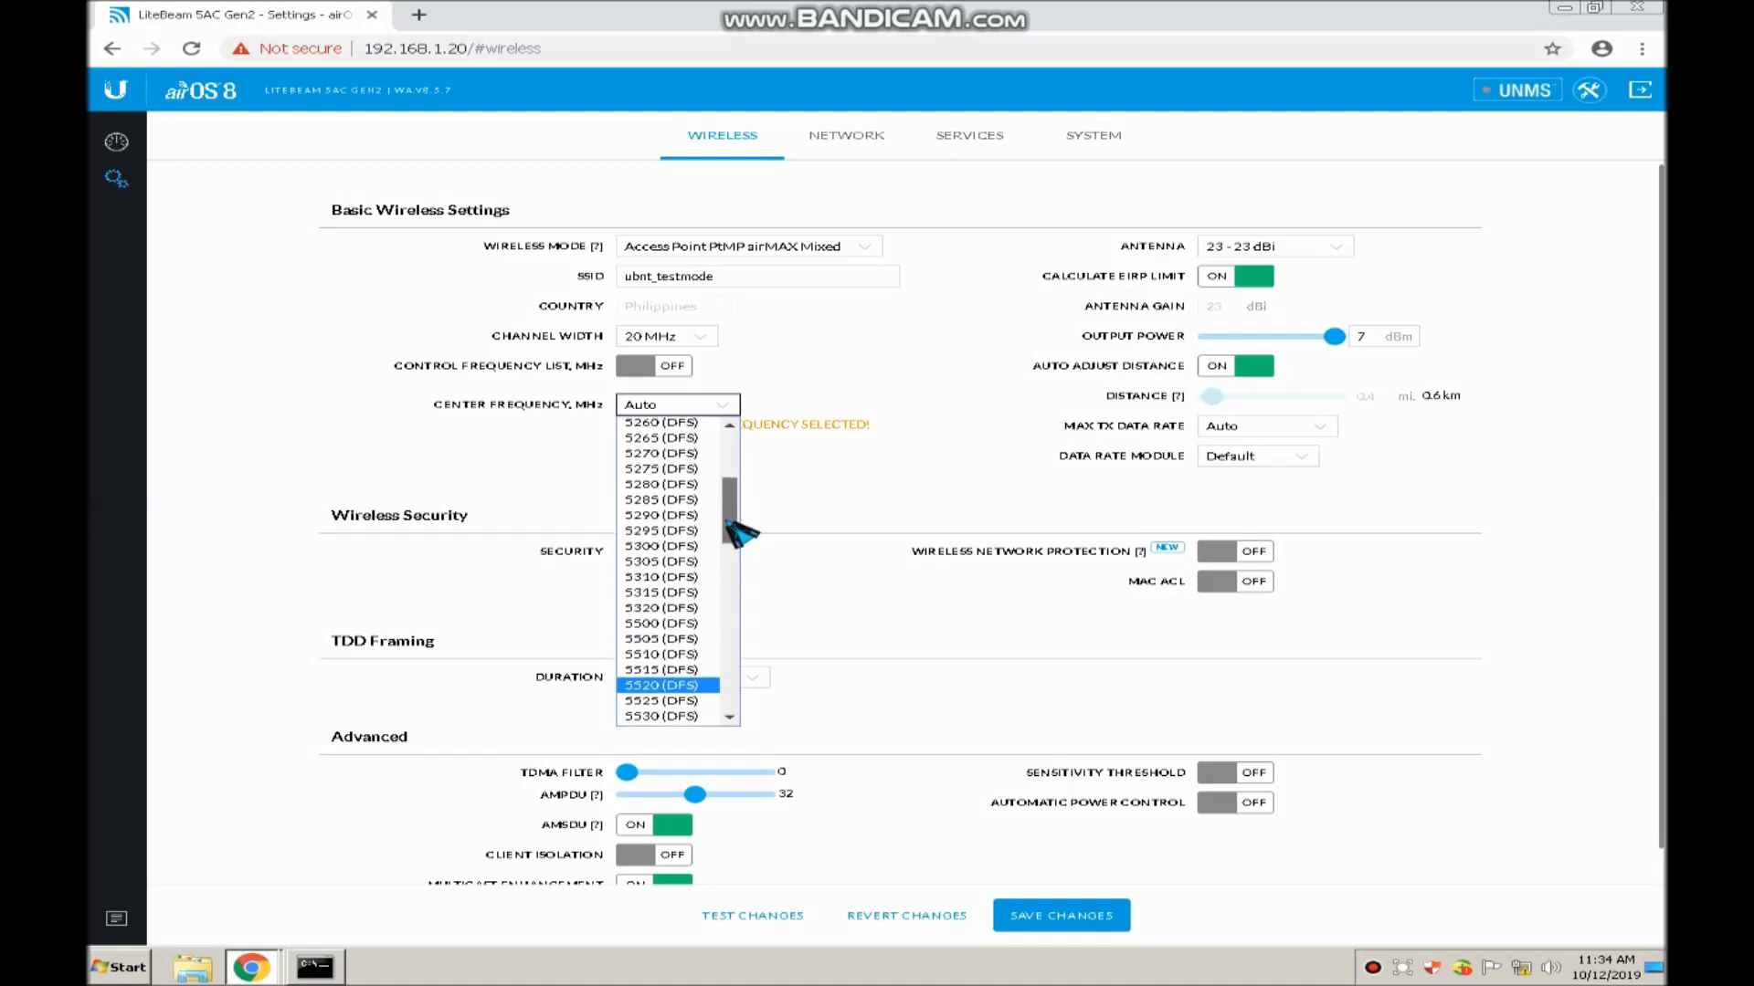
drag(741, 534, 742, 513)
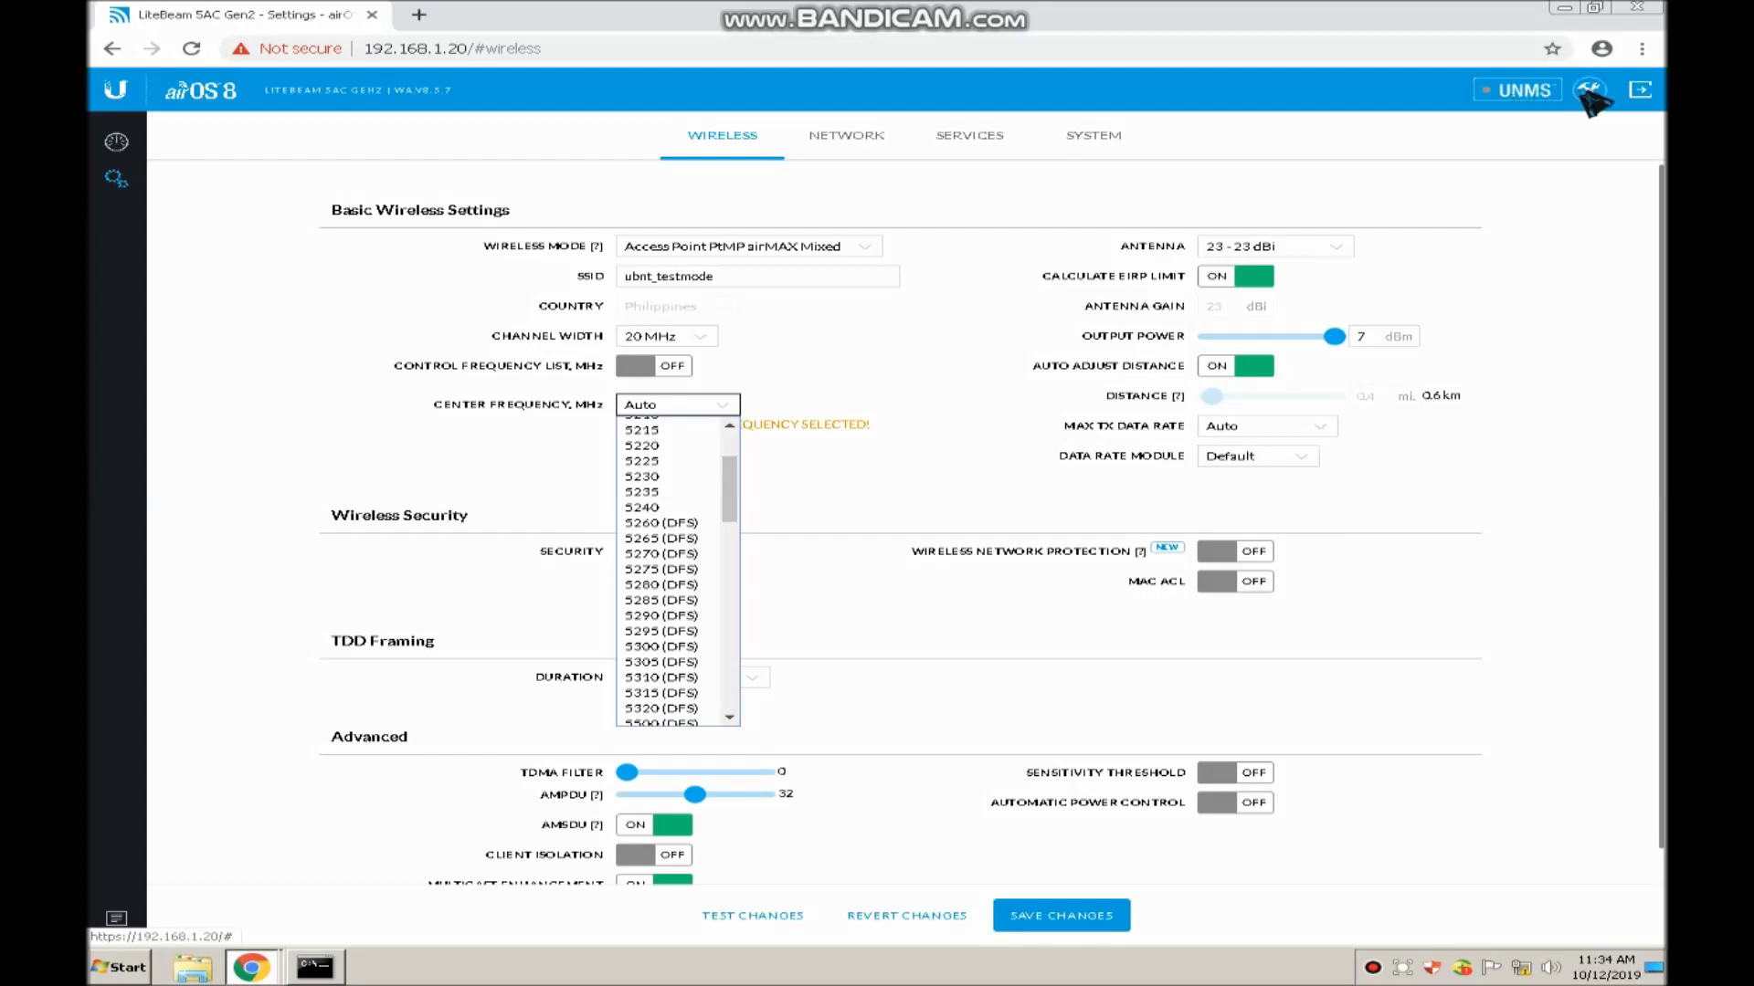
click(1517, 92)
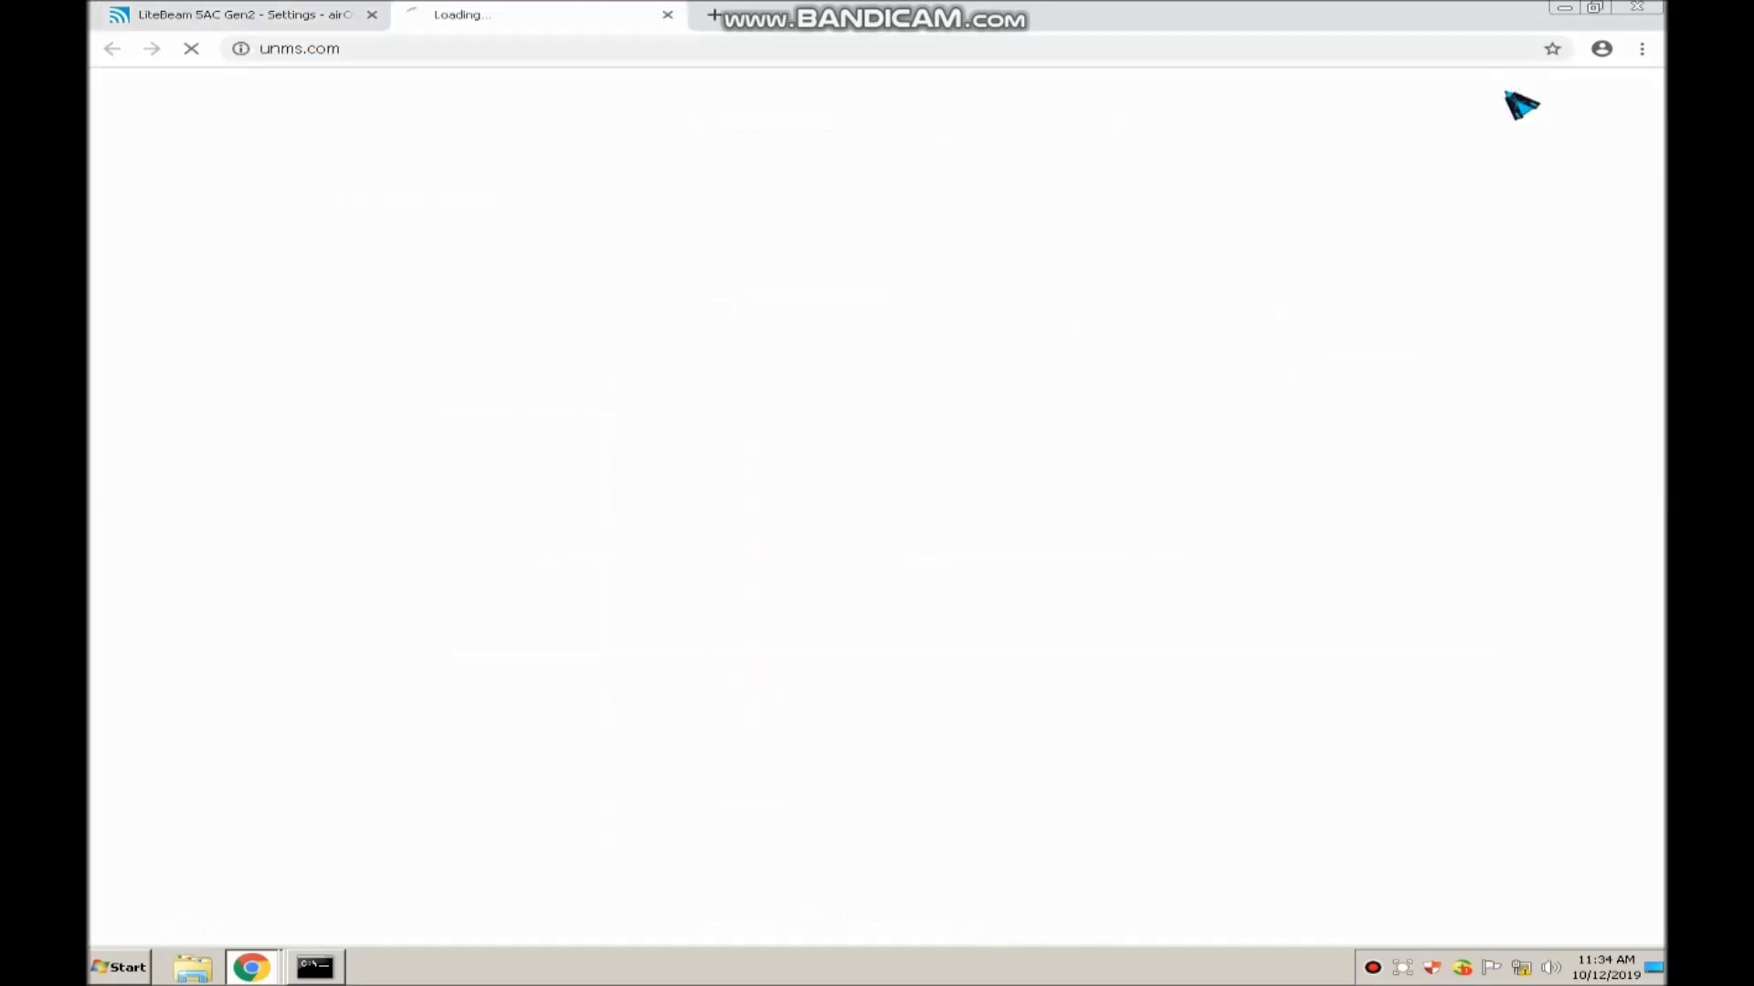
click(305, 18)
click(668, 15)
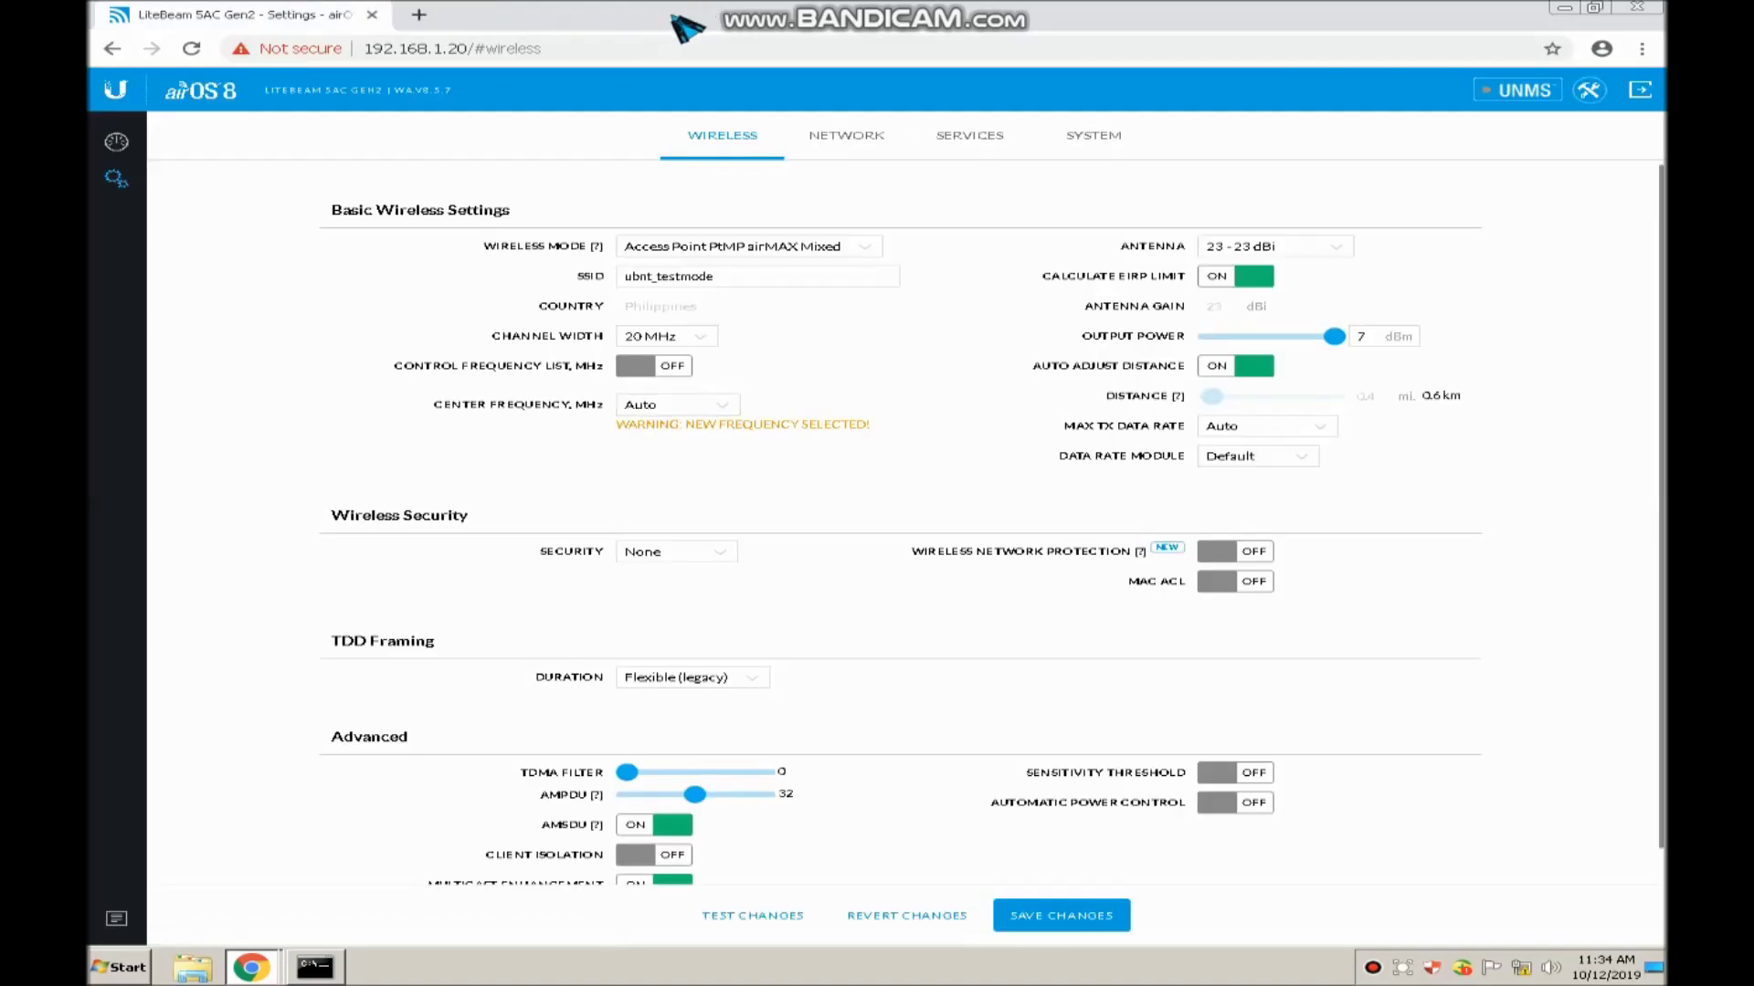
click(1589, 91)
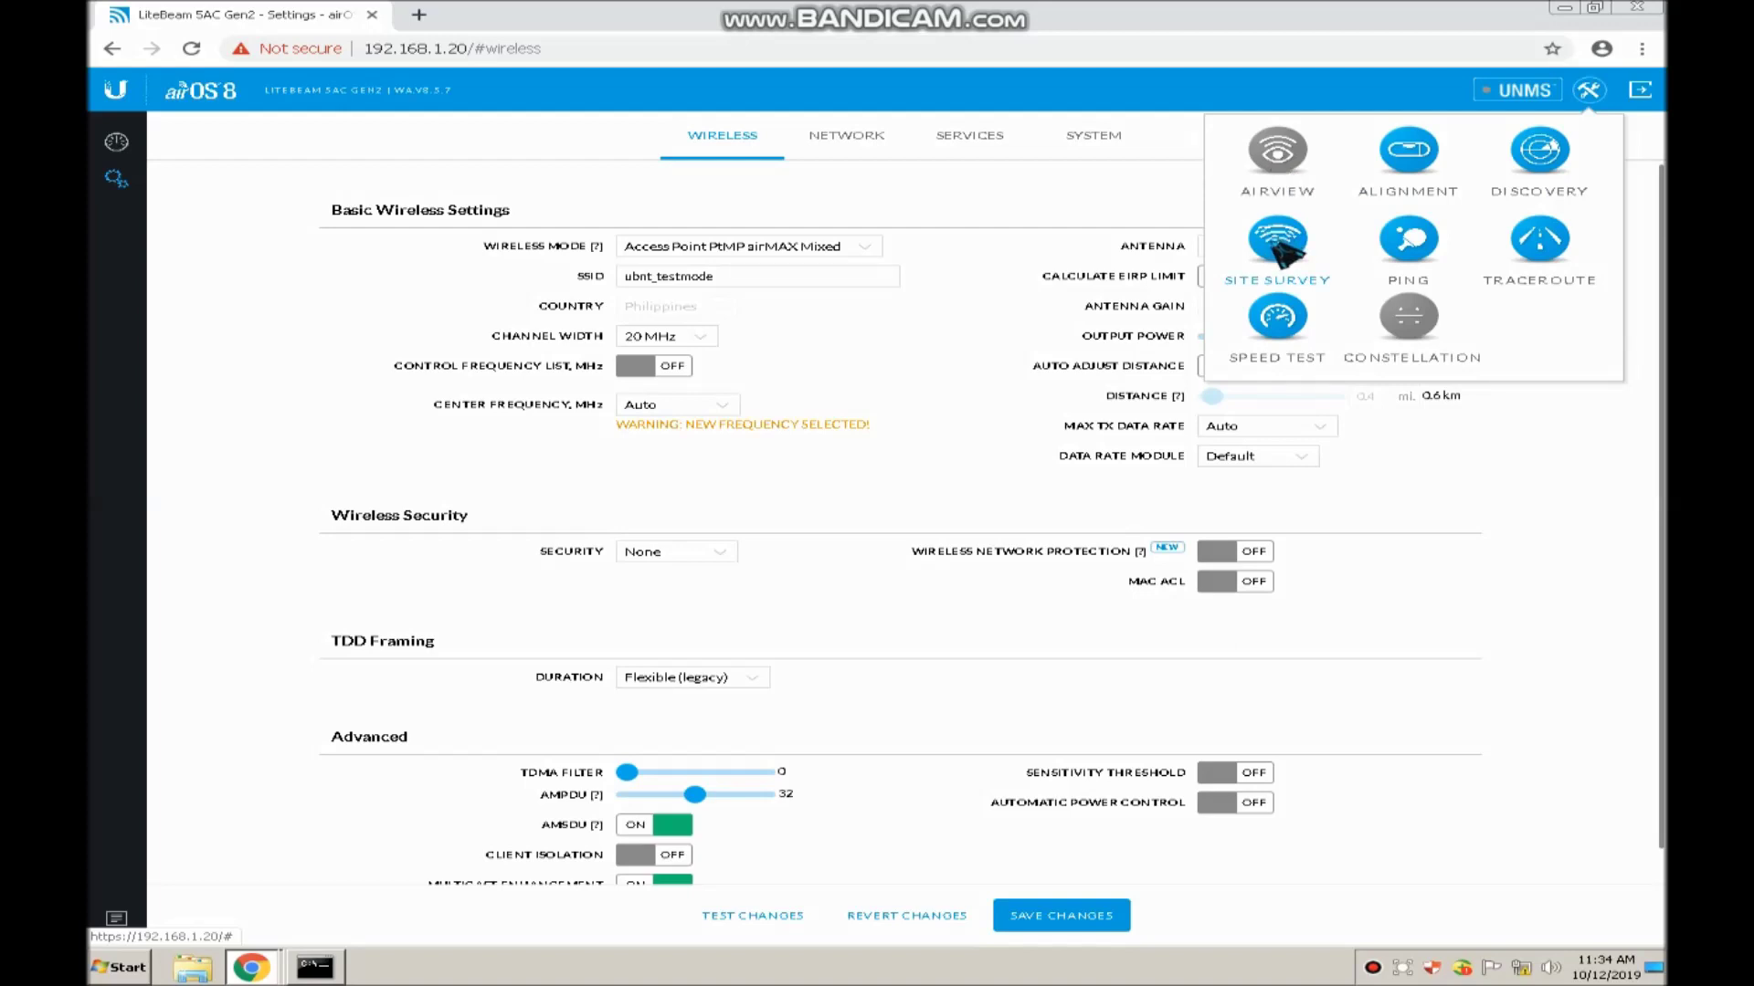
click(1279, 244)
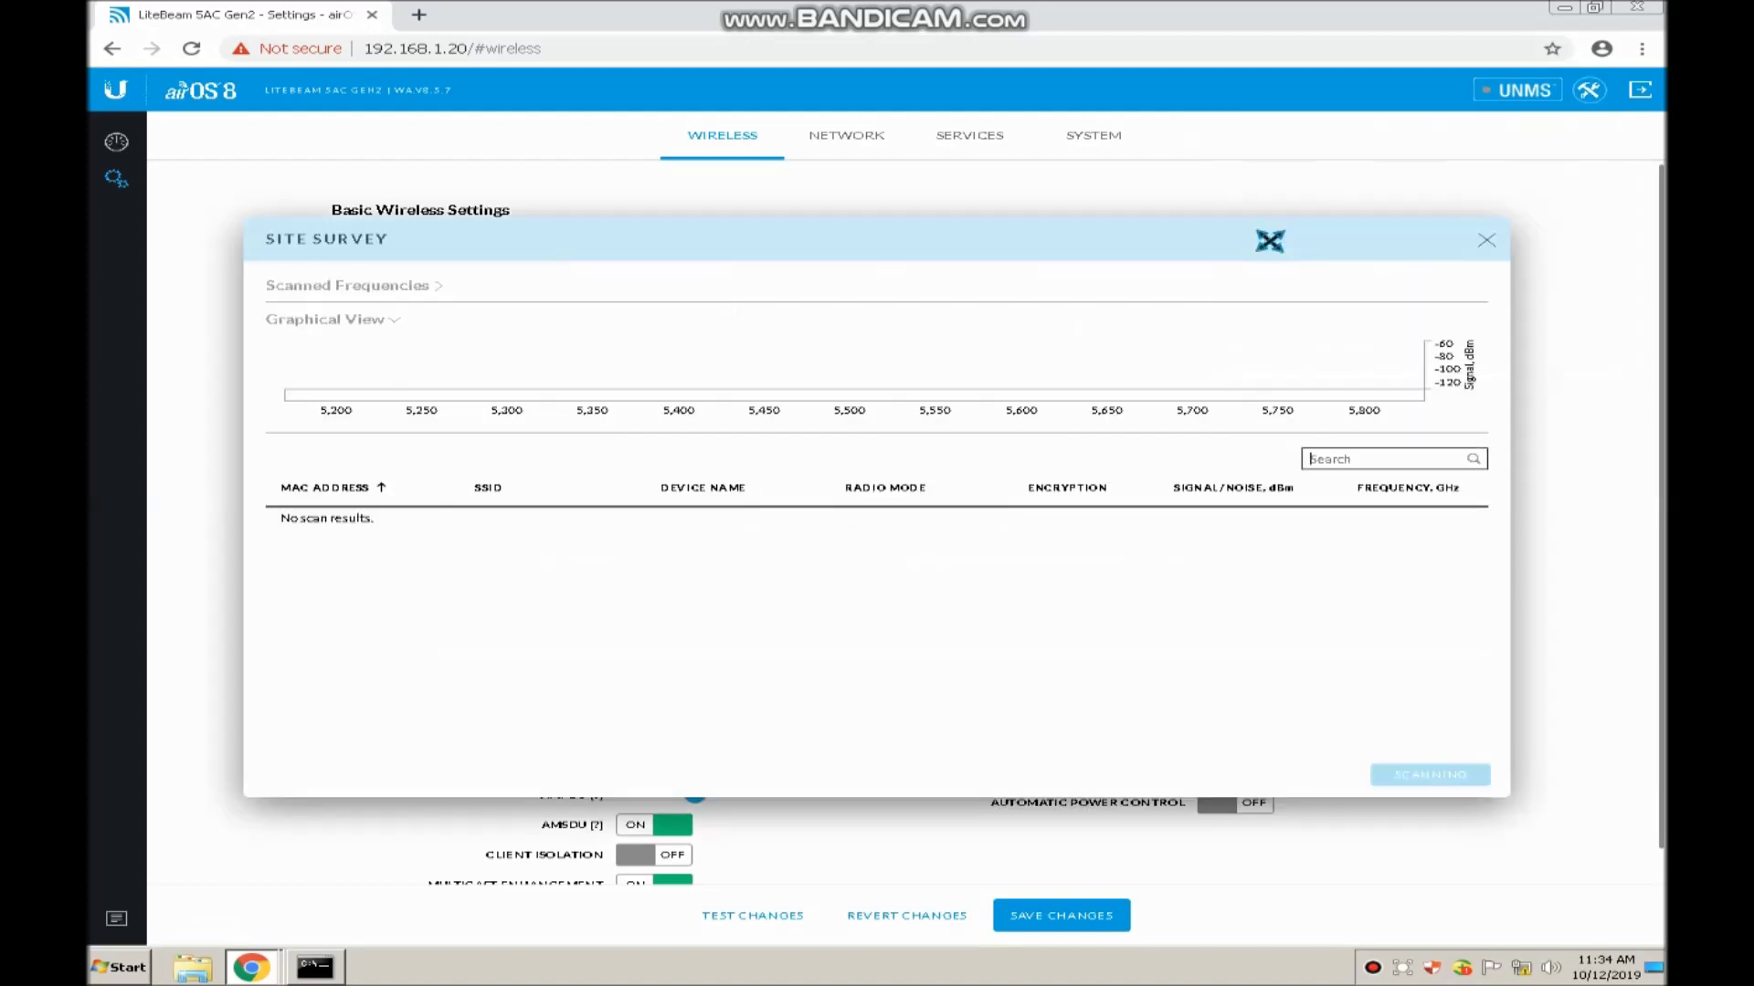
scroll(1215, 539, down, 2)
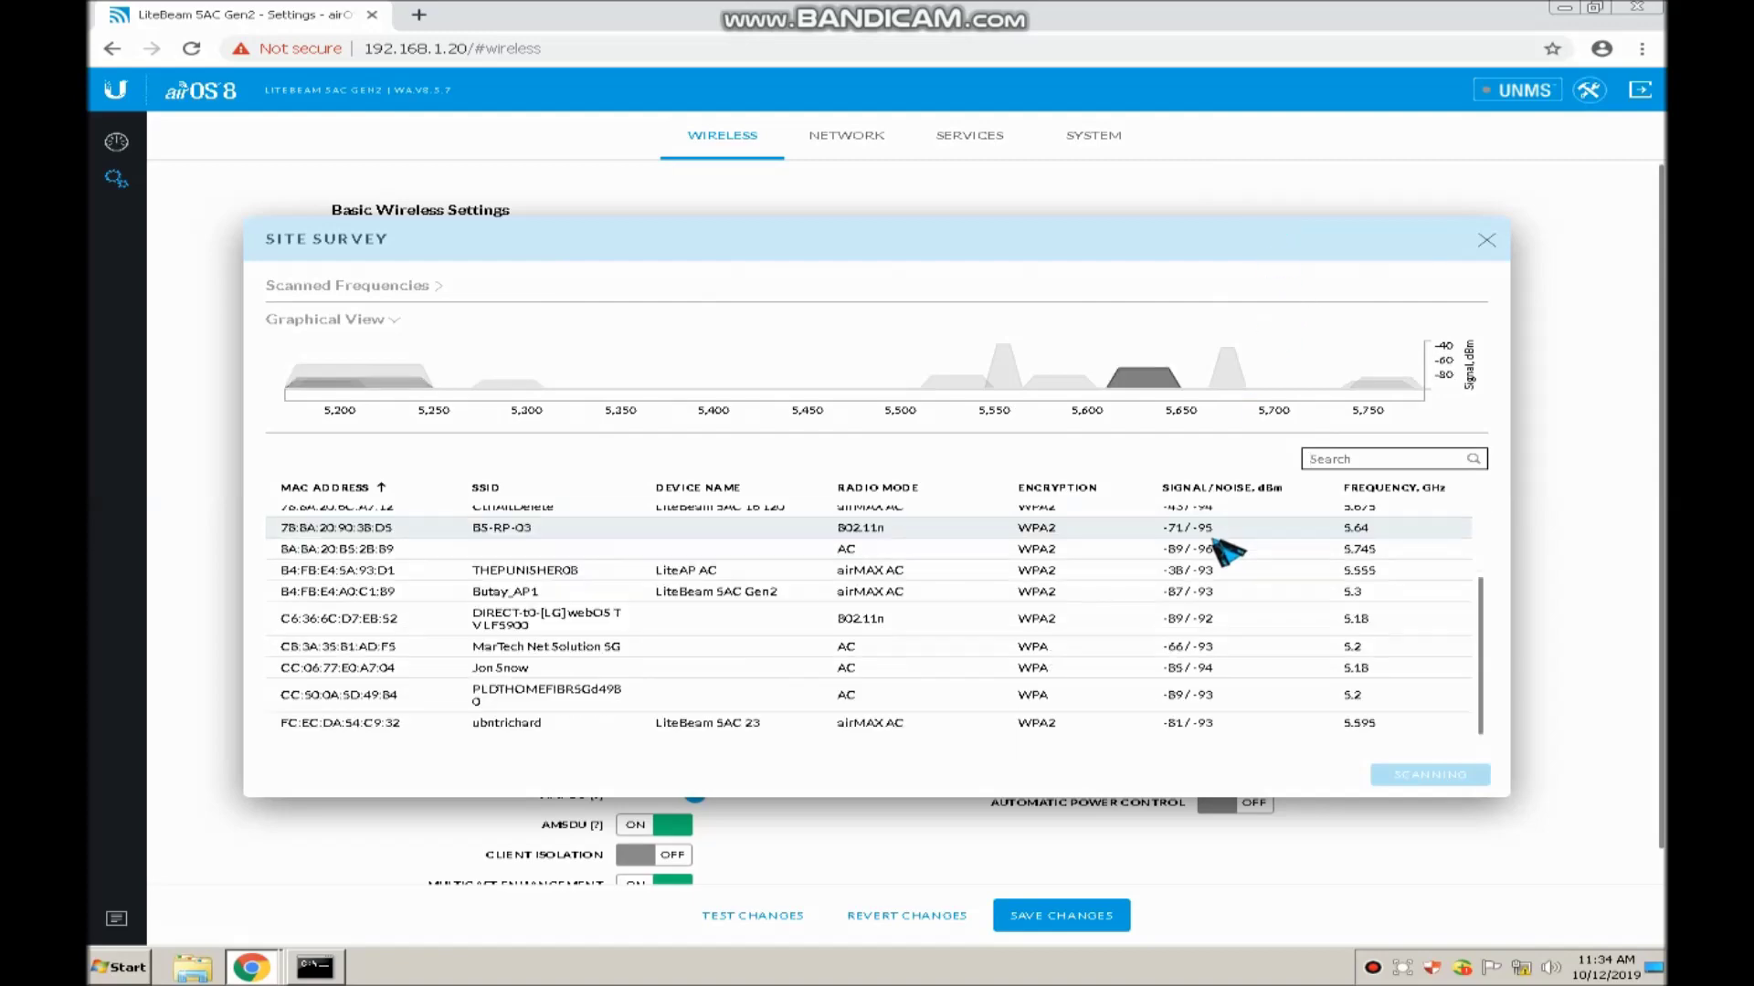
scroll(1219, 549, up, 3)
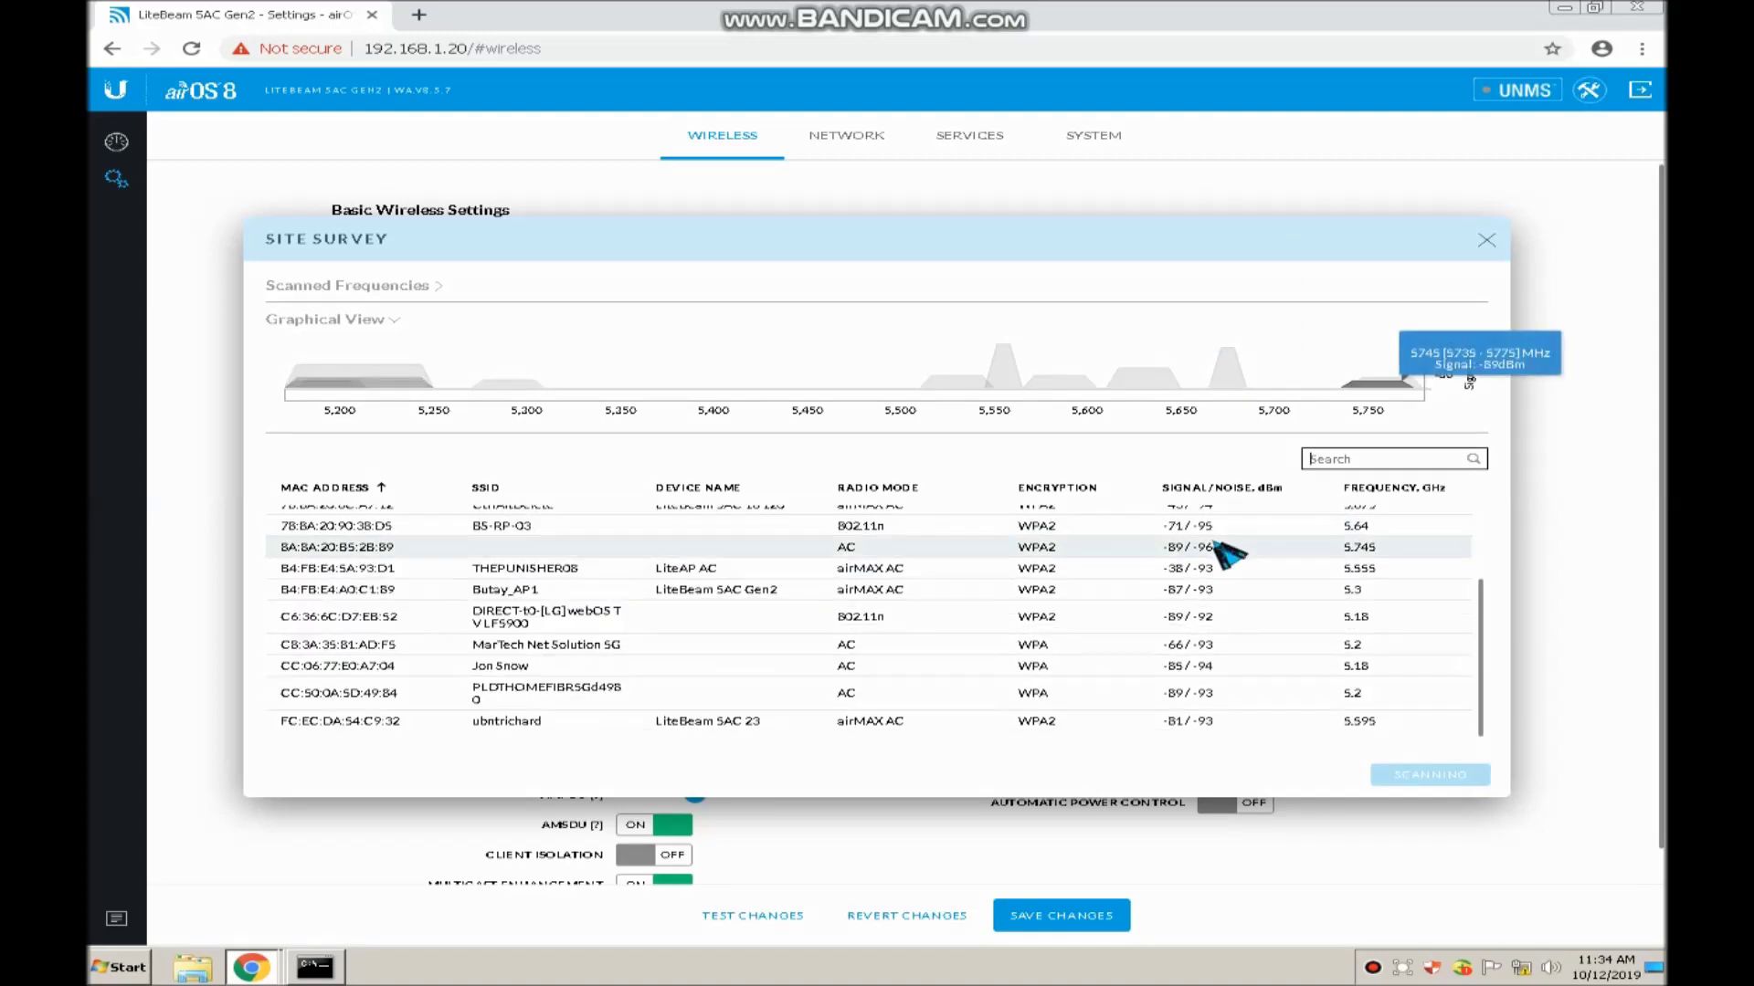
scroll(1048, 599, down, 1)
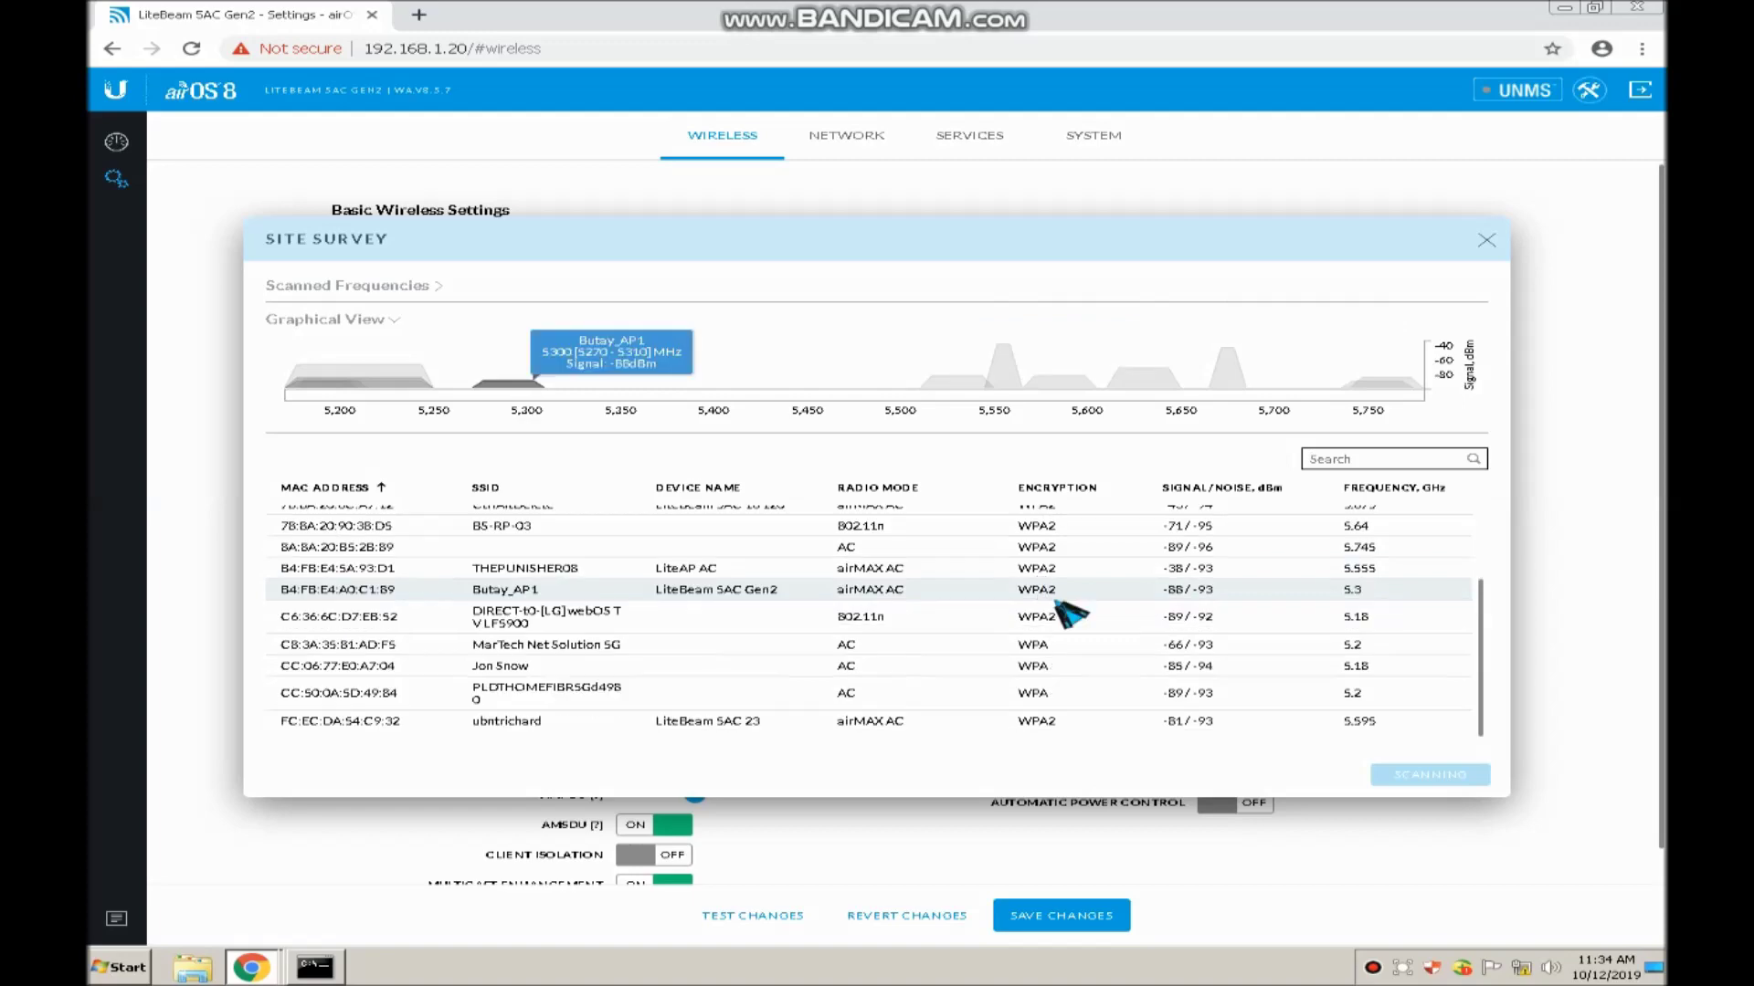
scroll(1108, 618, up, 2)
scroll(1126, 621, down, 2)
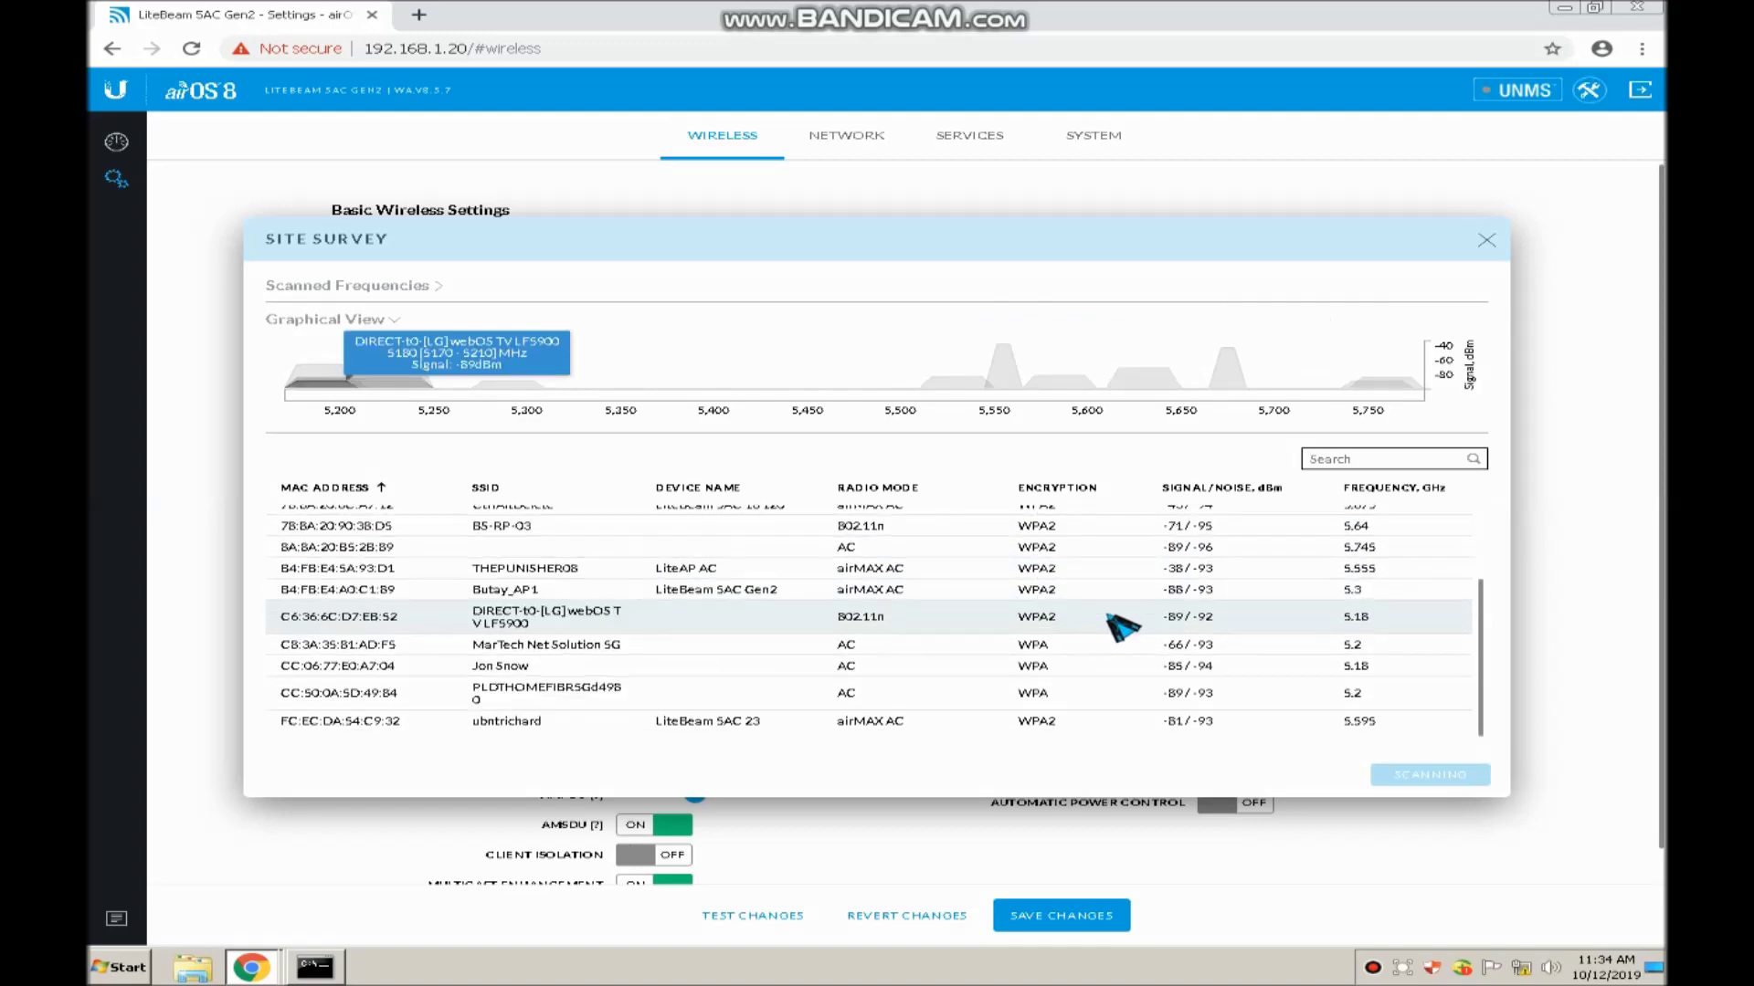
scroll(1124, 630, up, 2)
scroll(1269, 584, down, 2)
scroll(1265, 607, up, 2)
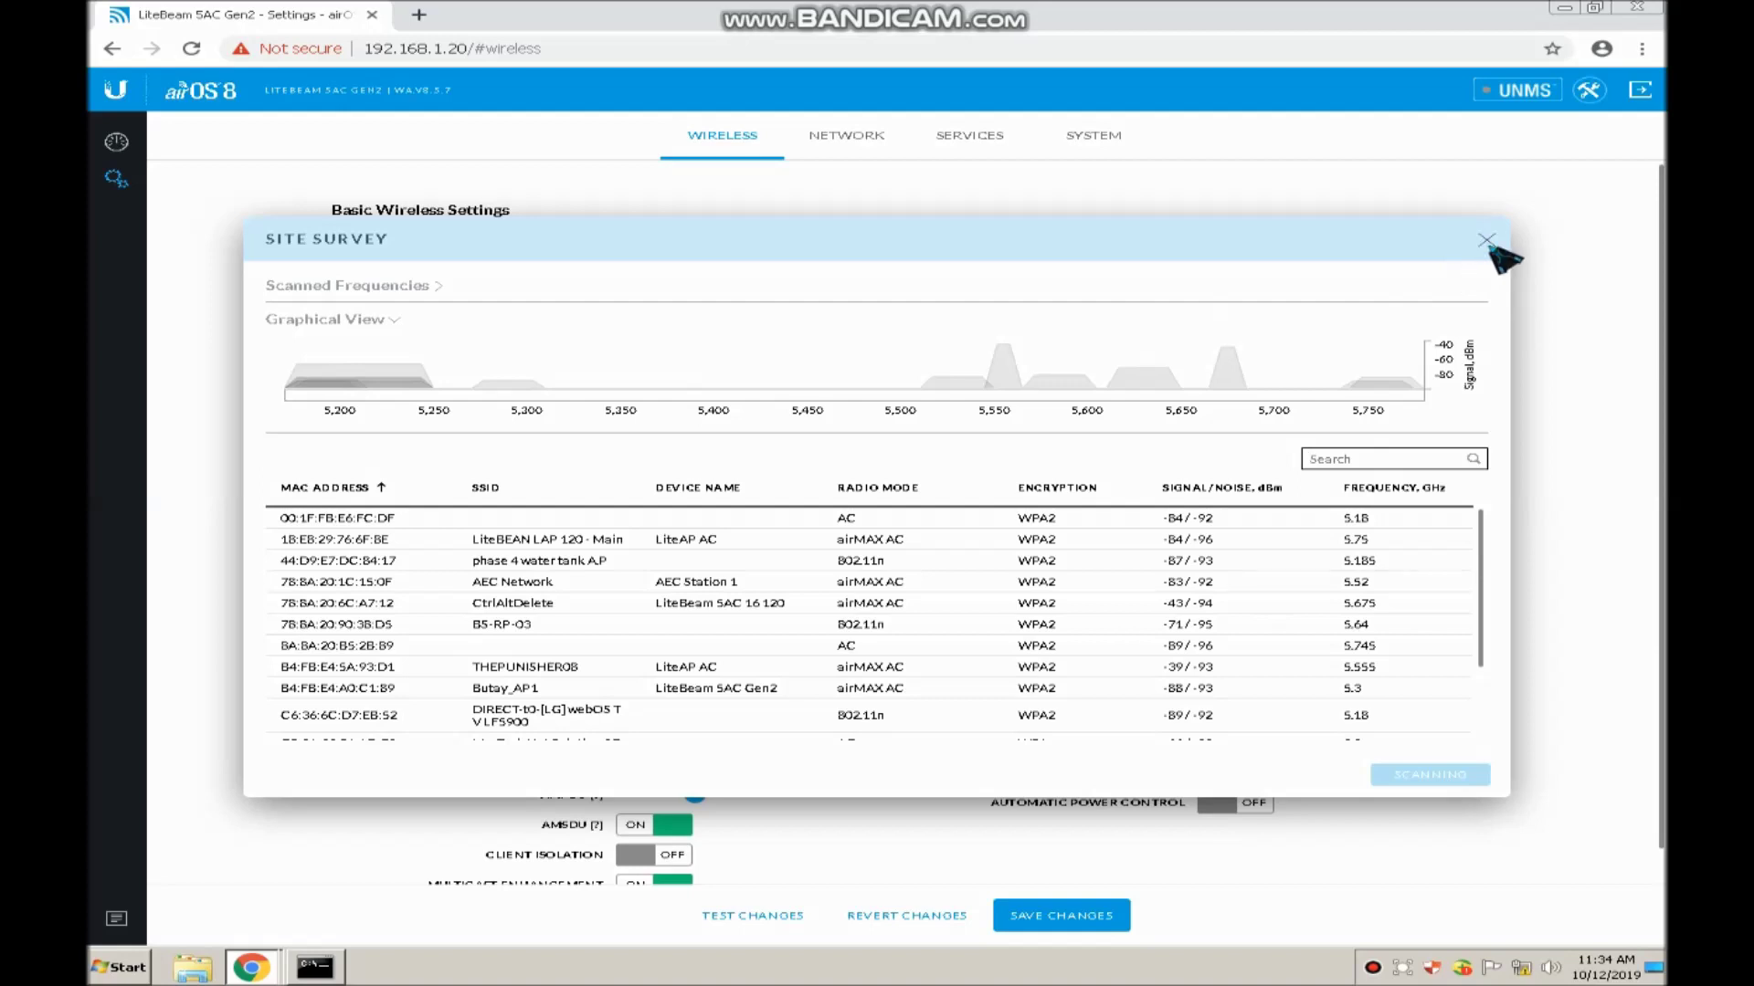
click(1487, 243)
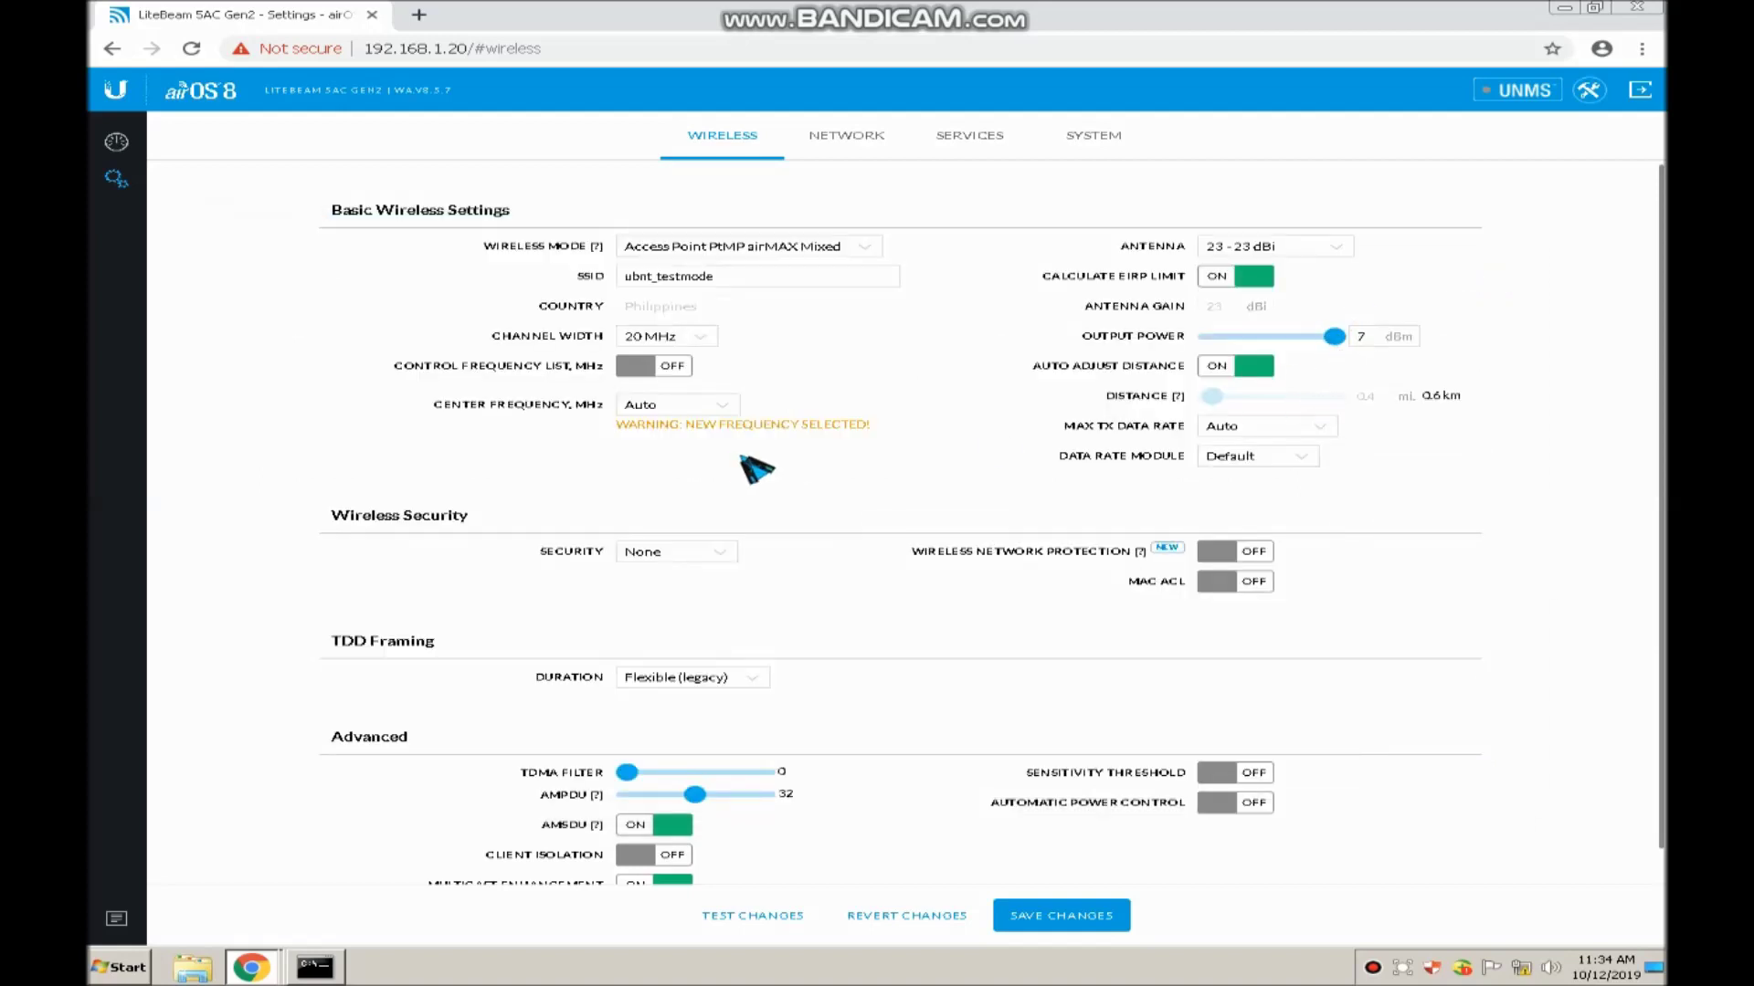
Set the center frequency to 5515 (DFS)
click(717, 409)
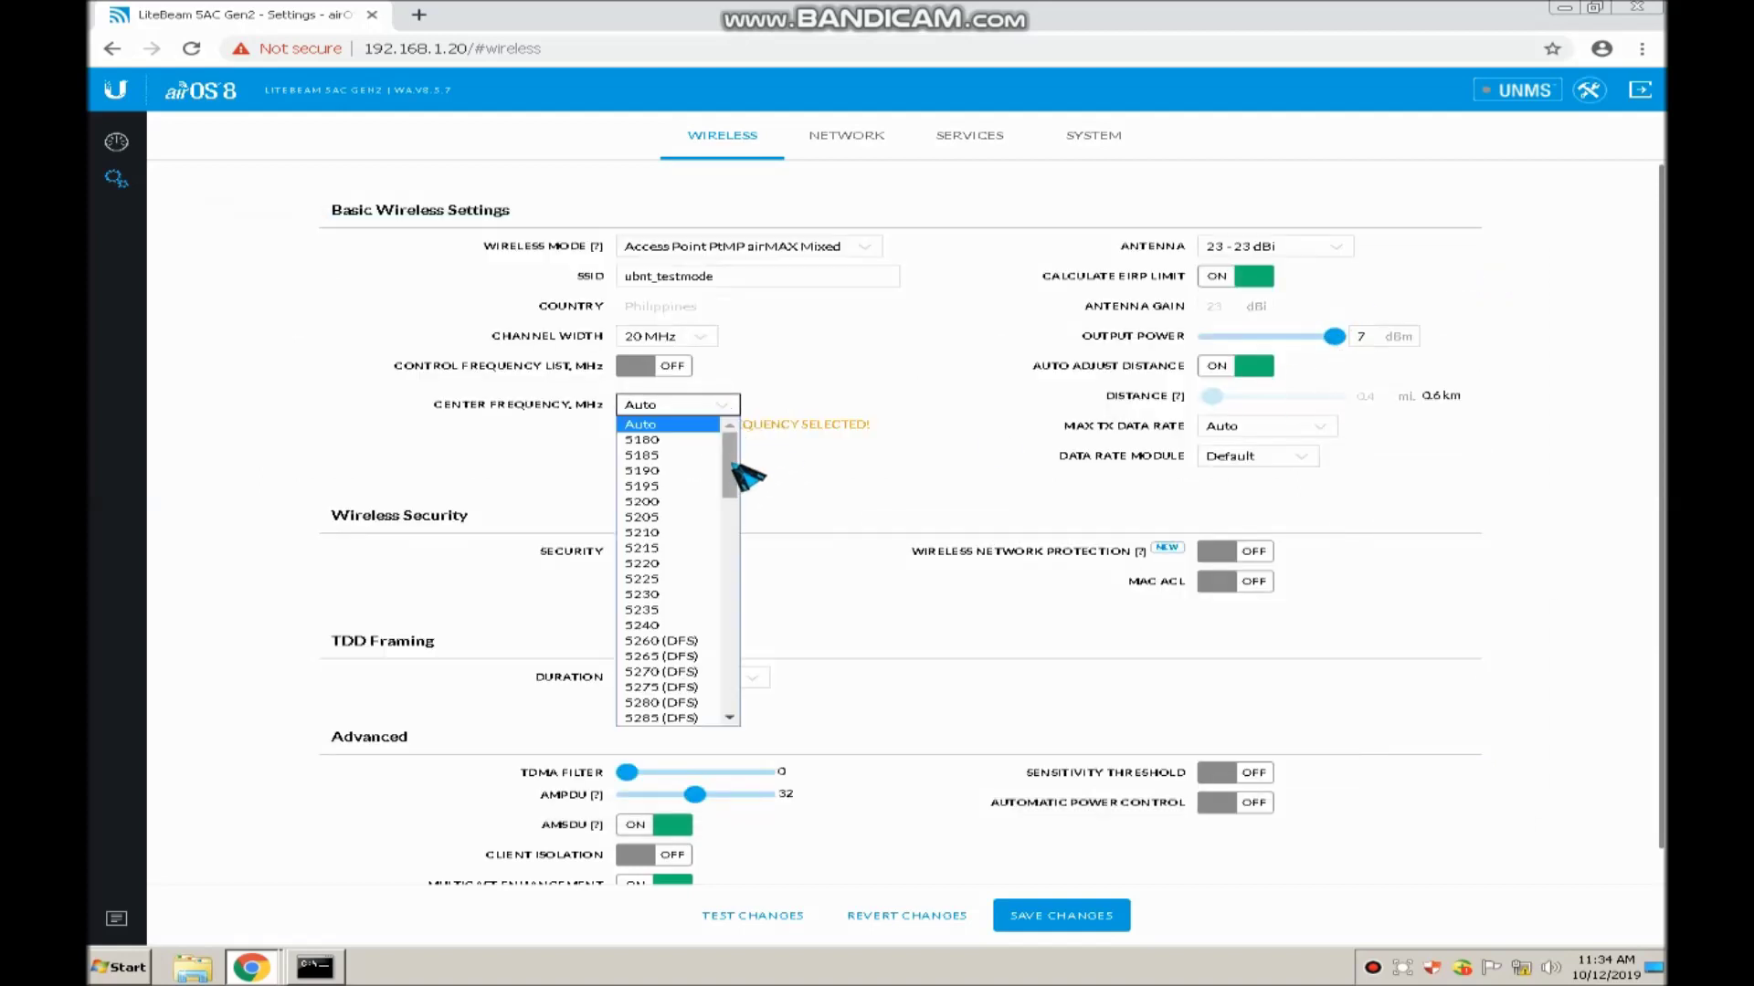
drag(730, 470, 726, 550)
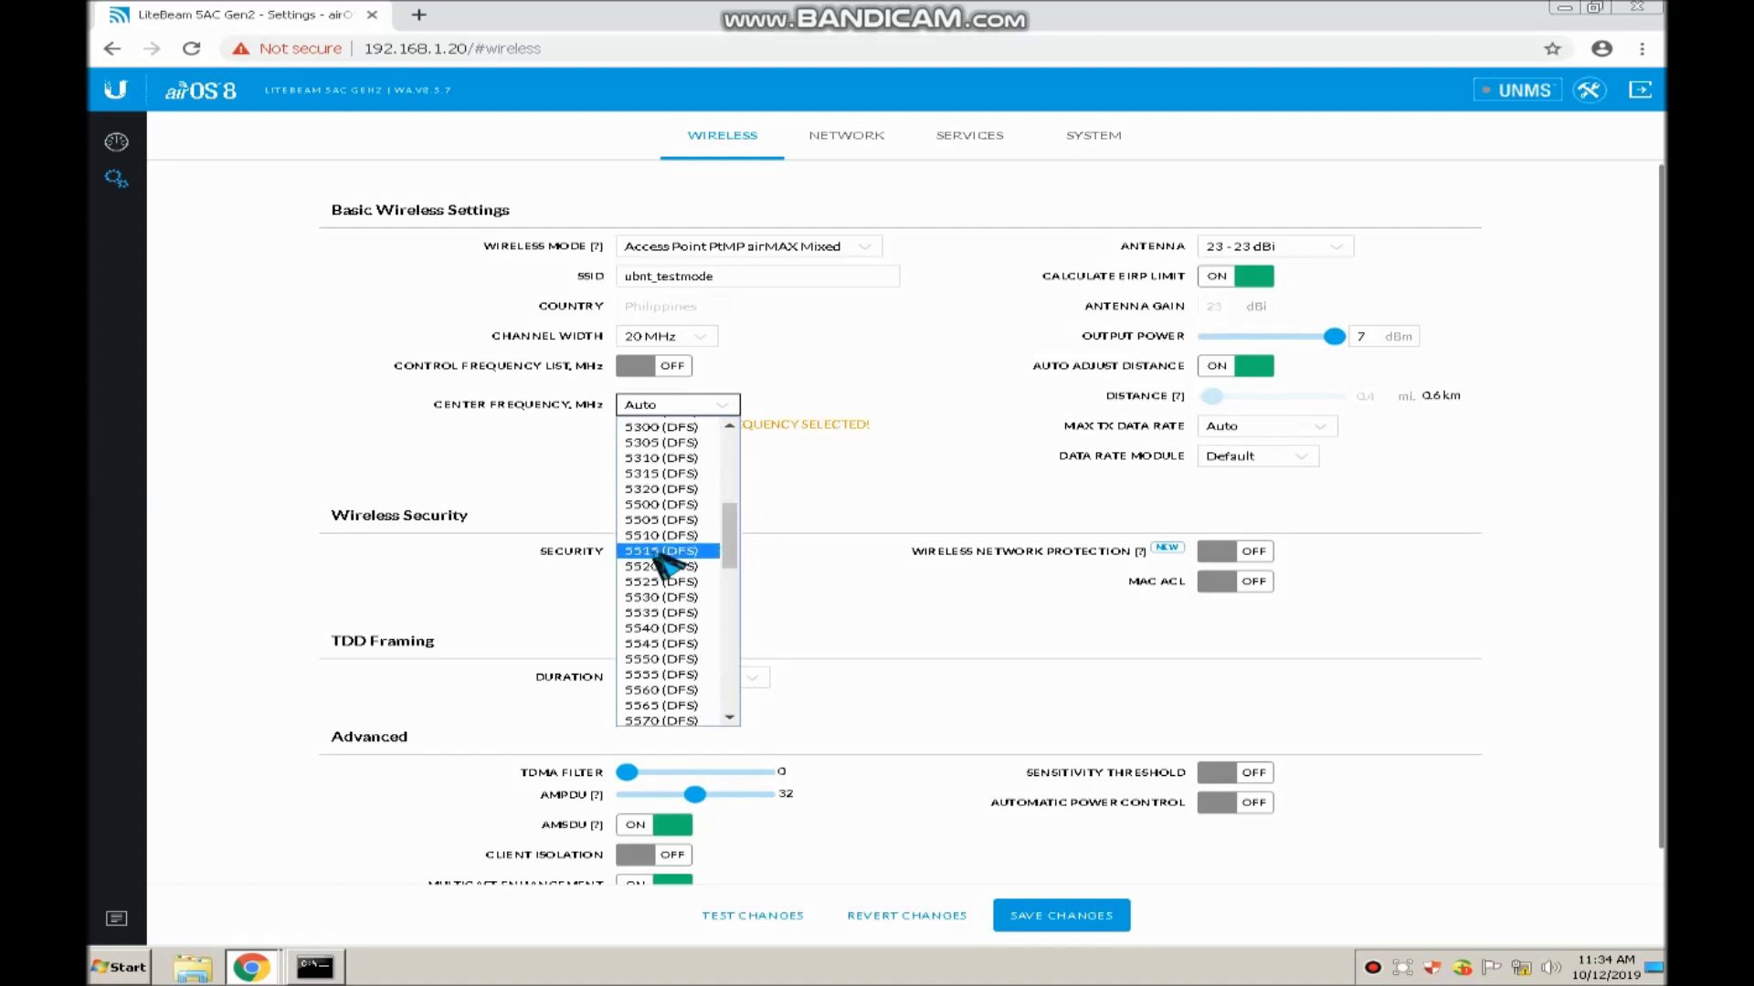
click(658, 551)
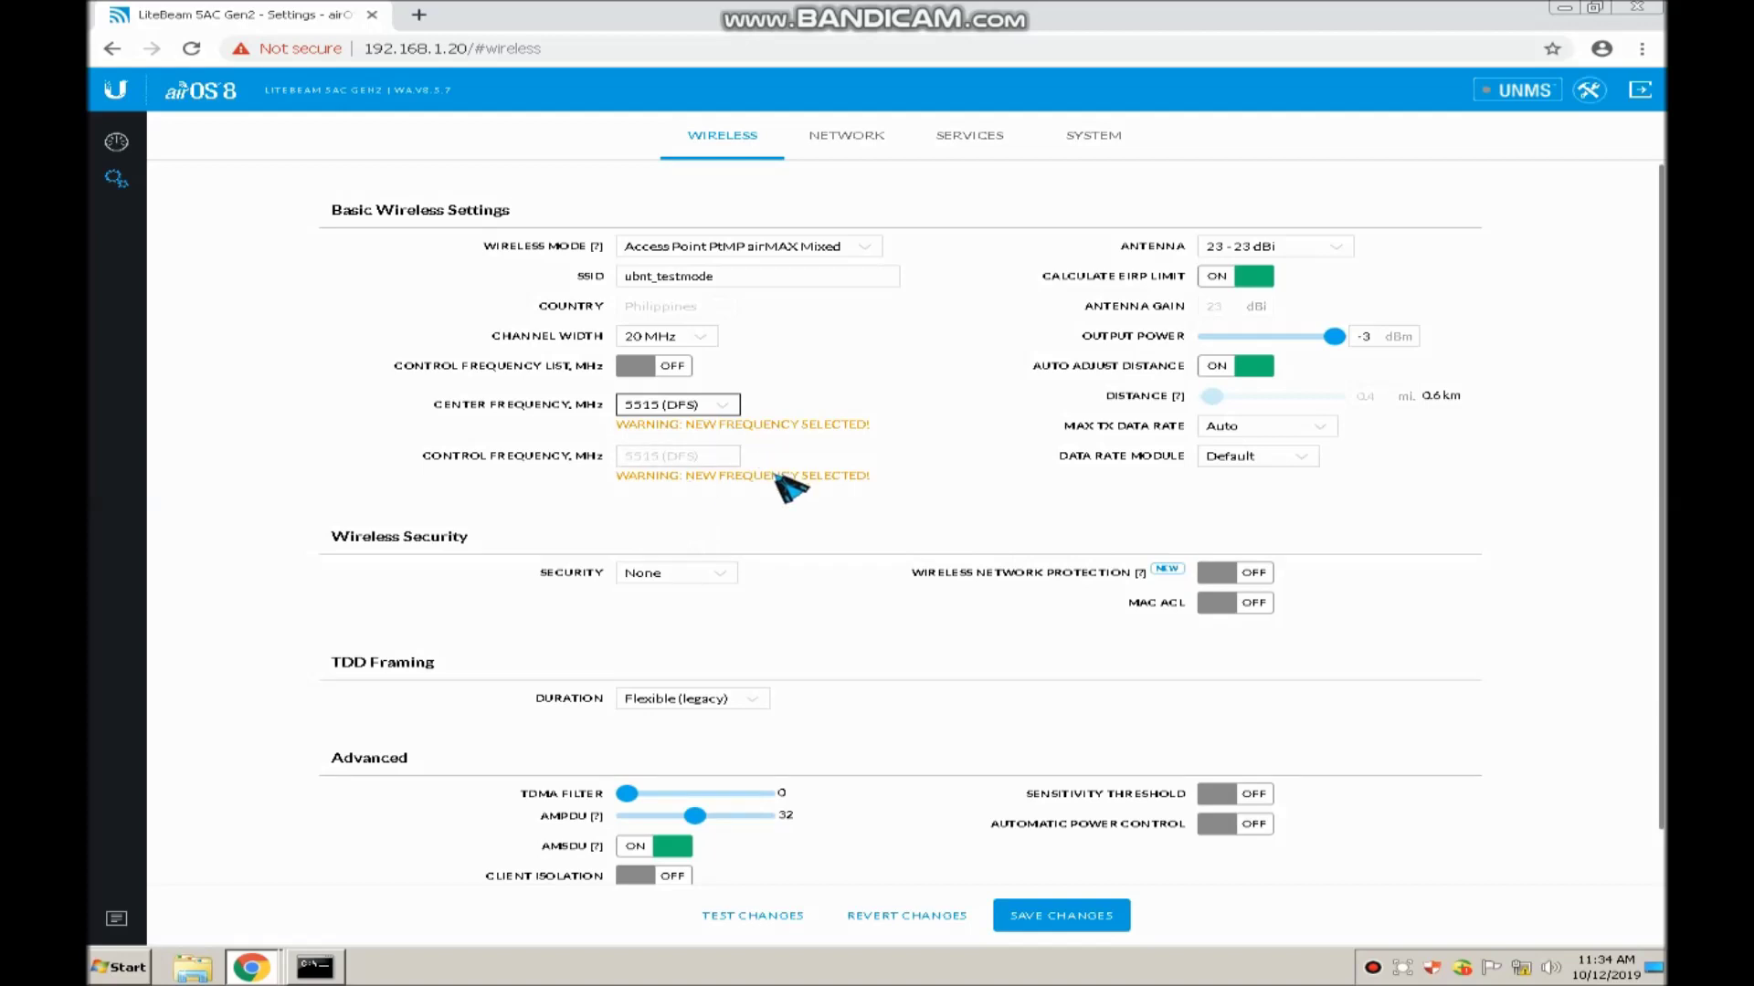
Choose WPA2-AES security and enter the WPA preshared key
click(694, 576)
click(672, 608)
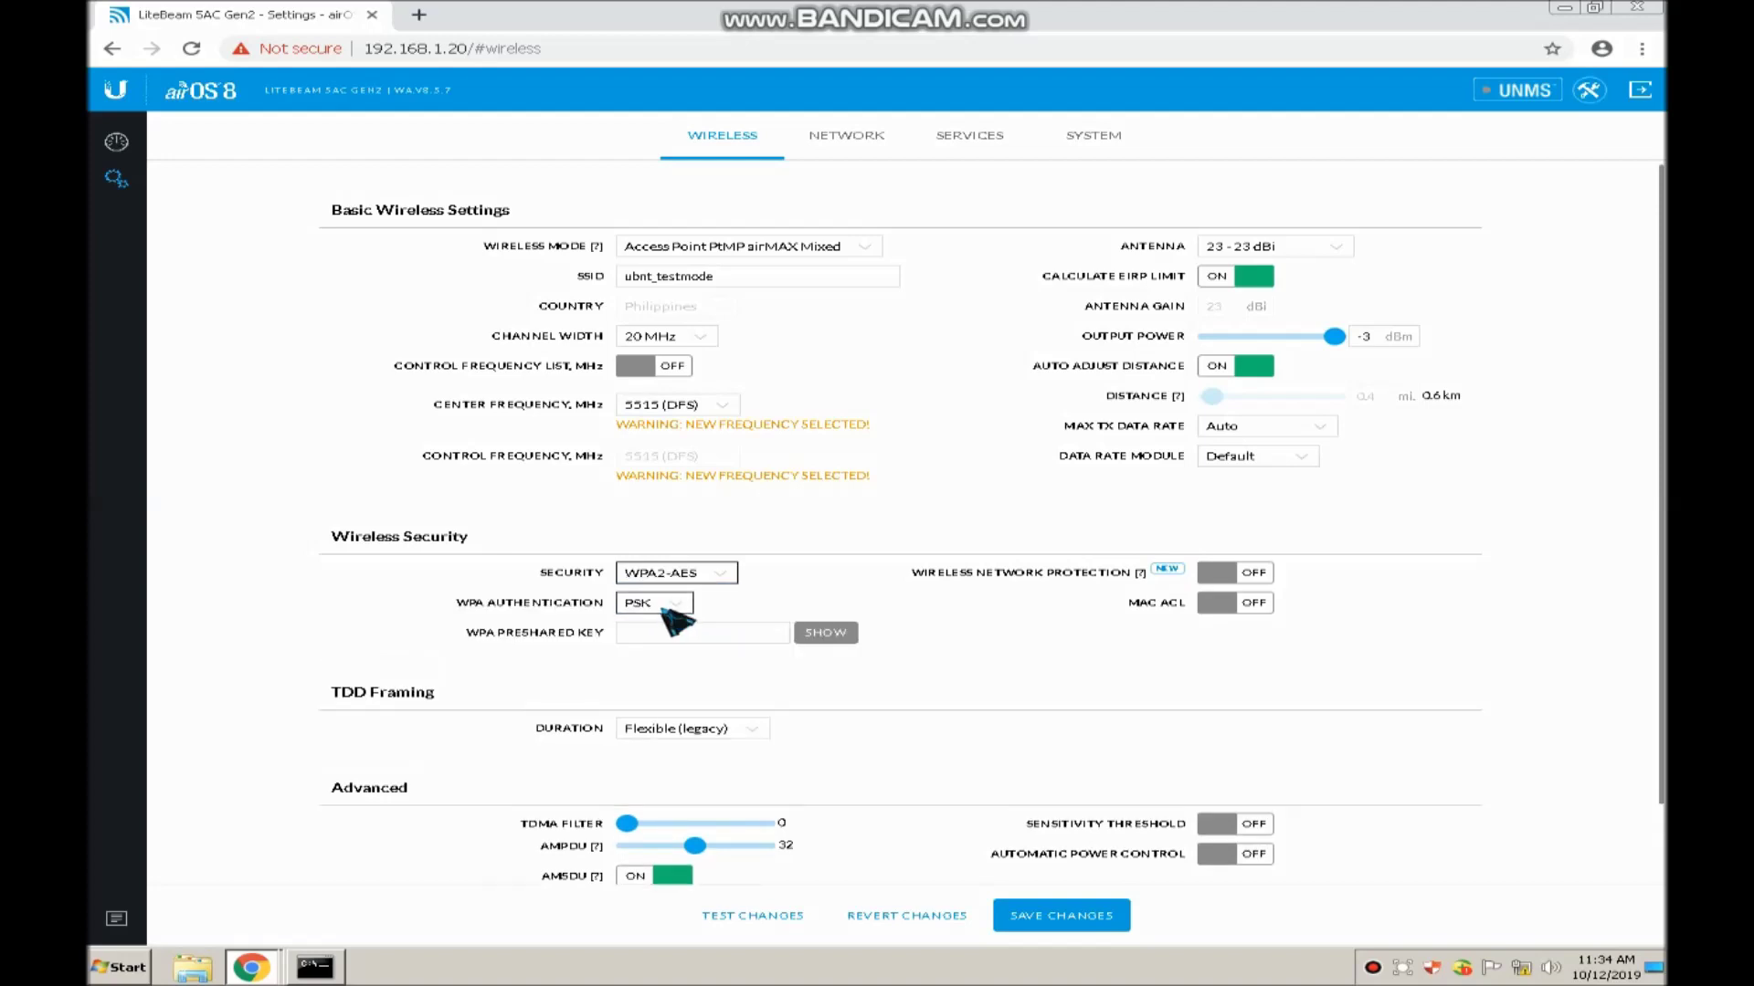
click(667, 634)
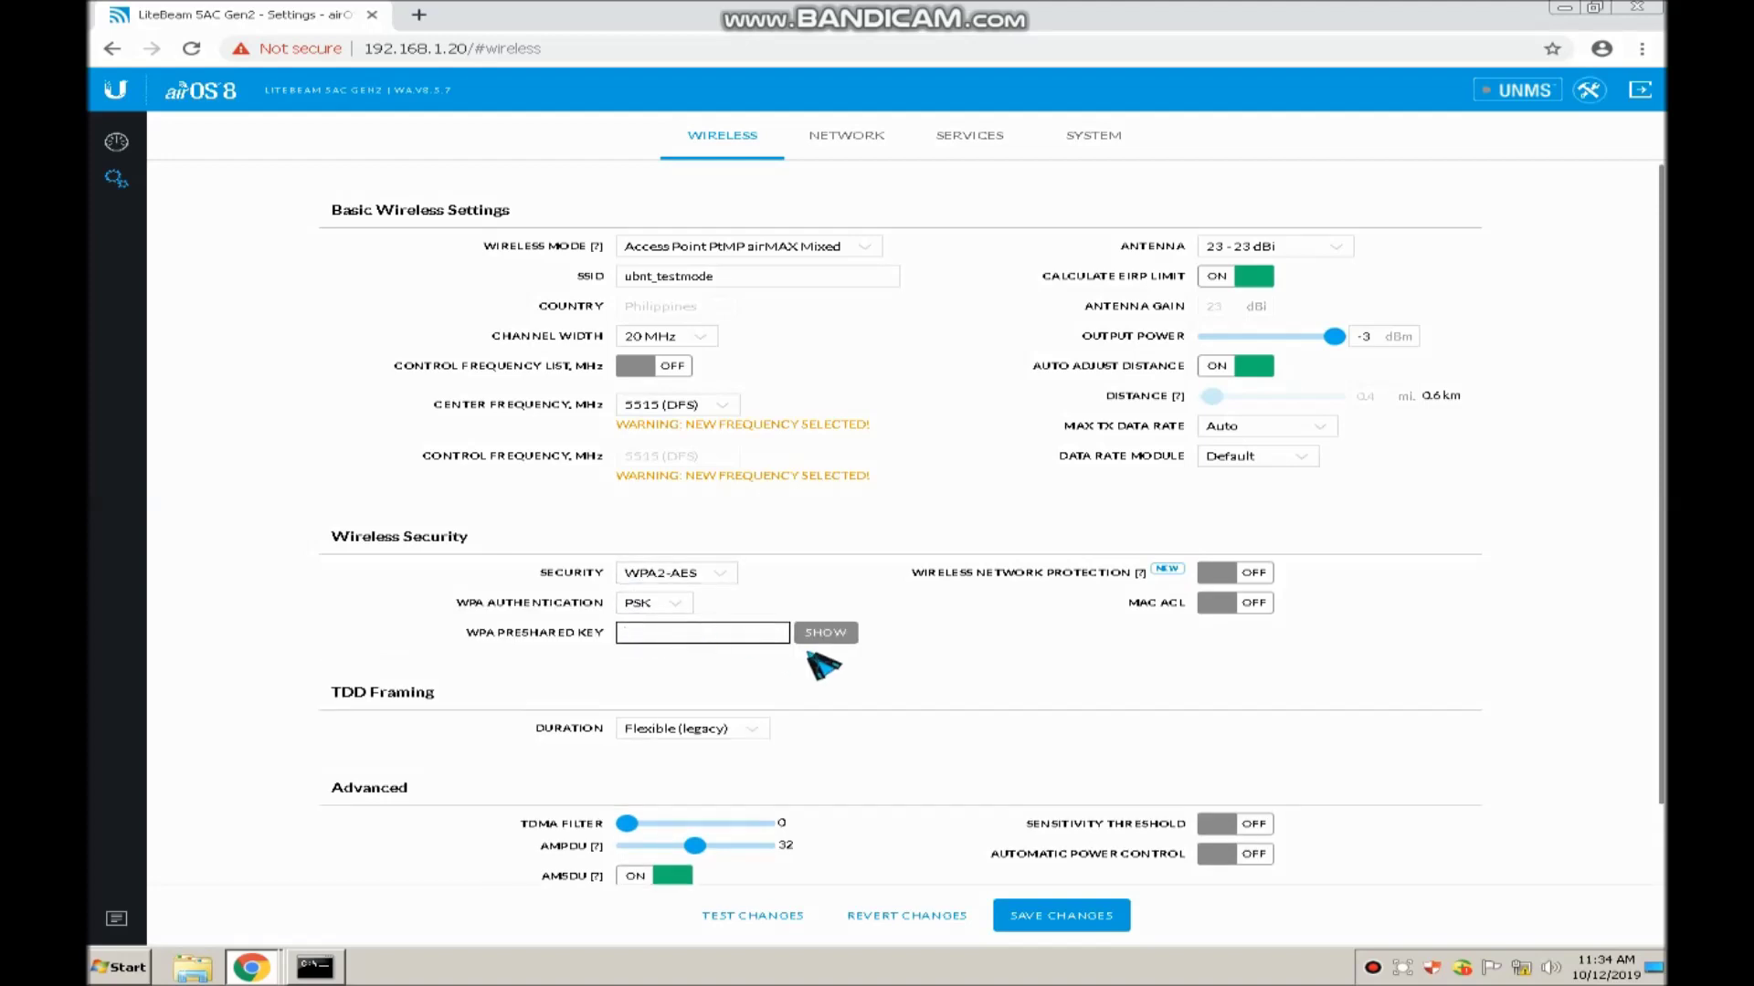
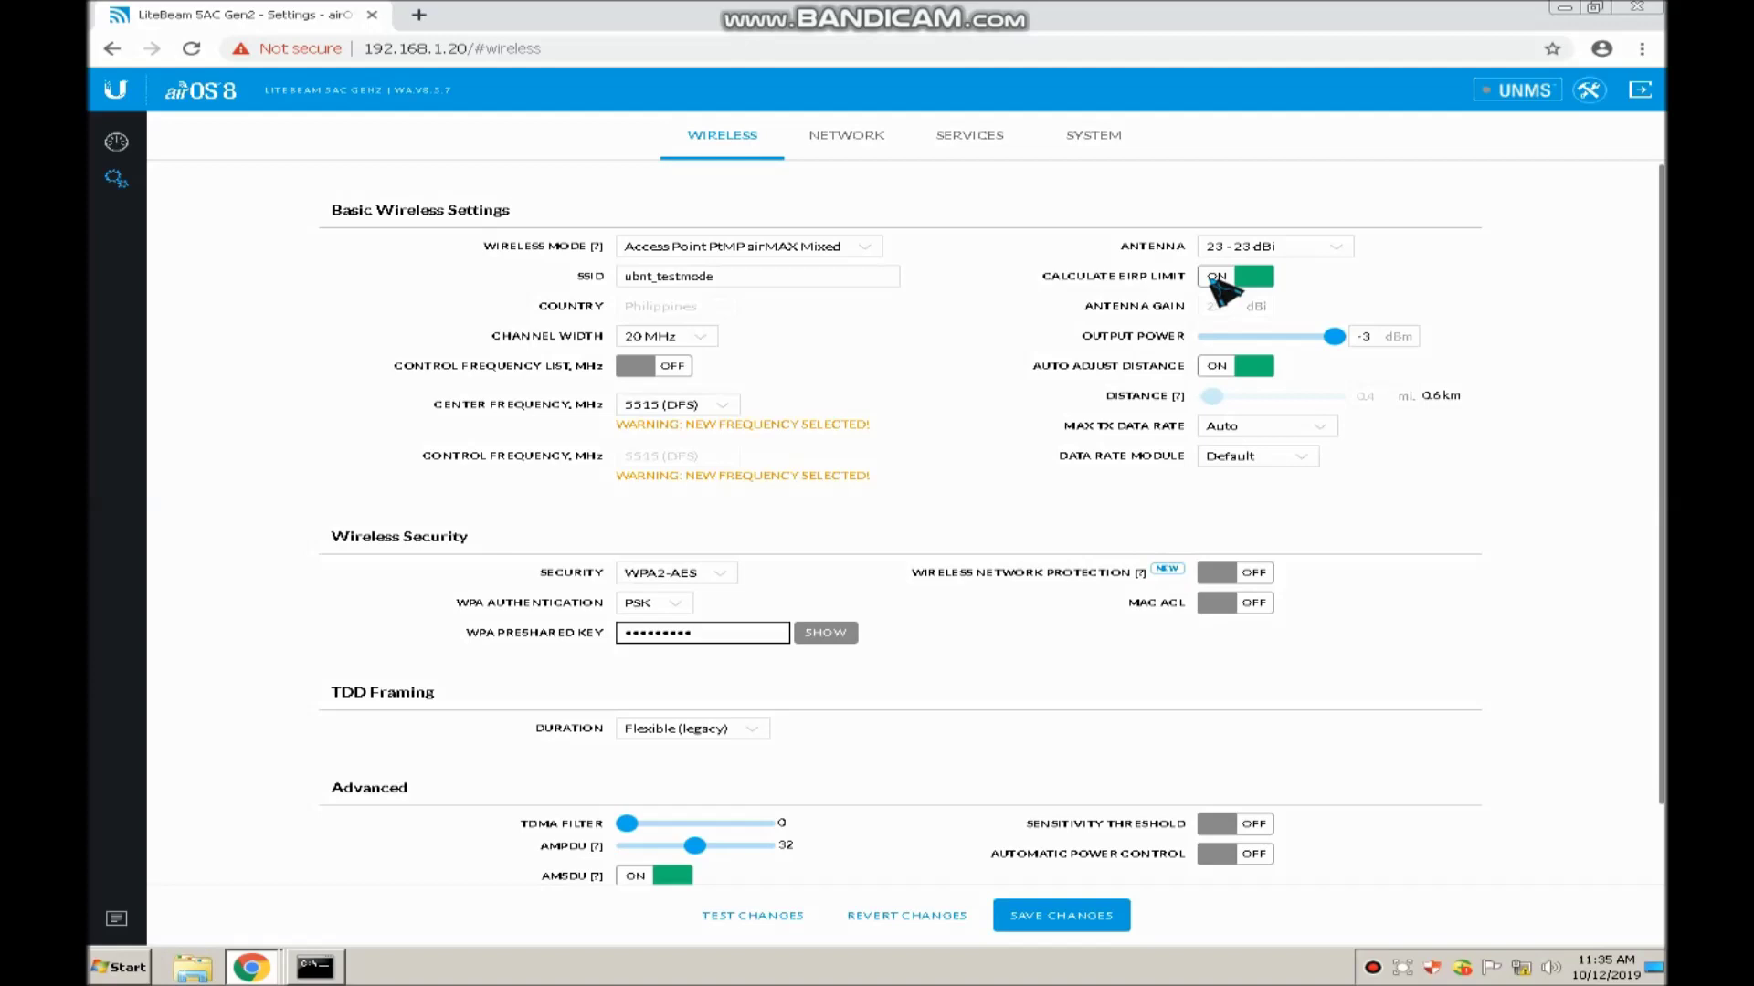
Turn off Calculate EIRP Limit and set Output Power to 10 dBm
click(1215, 277)
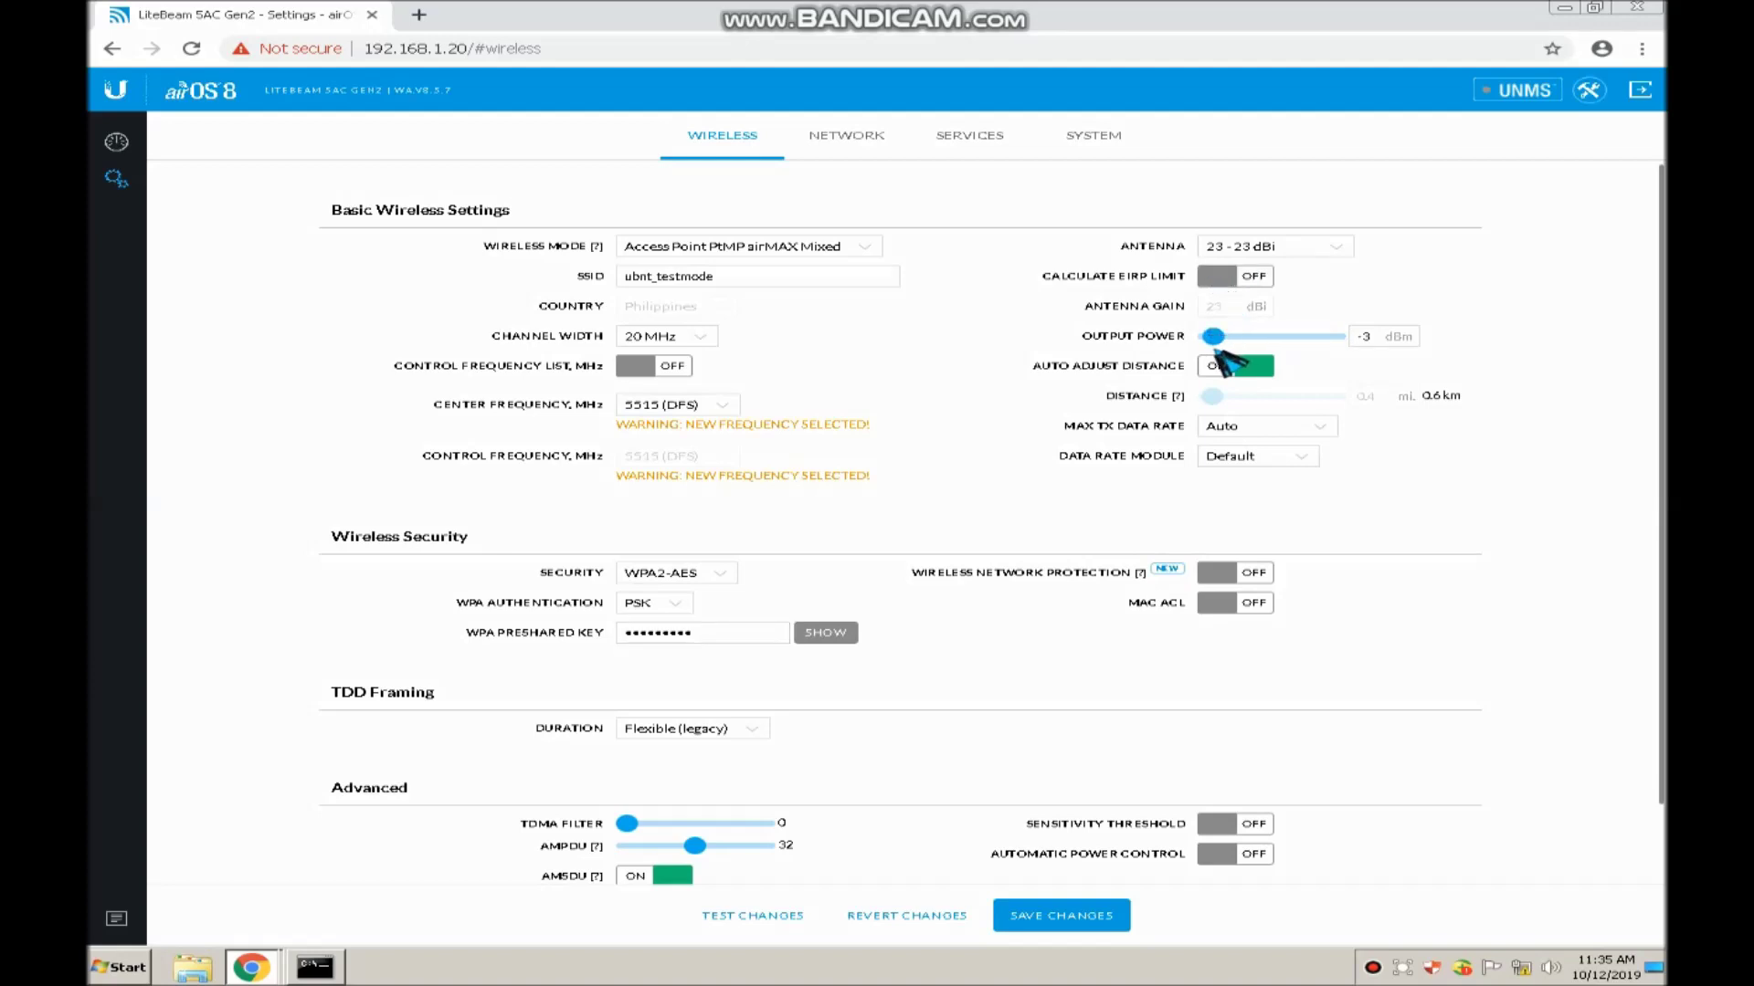
drag(1215, 338, 1279, 346)
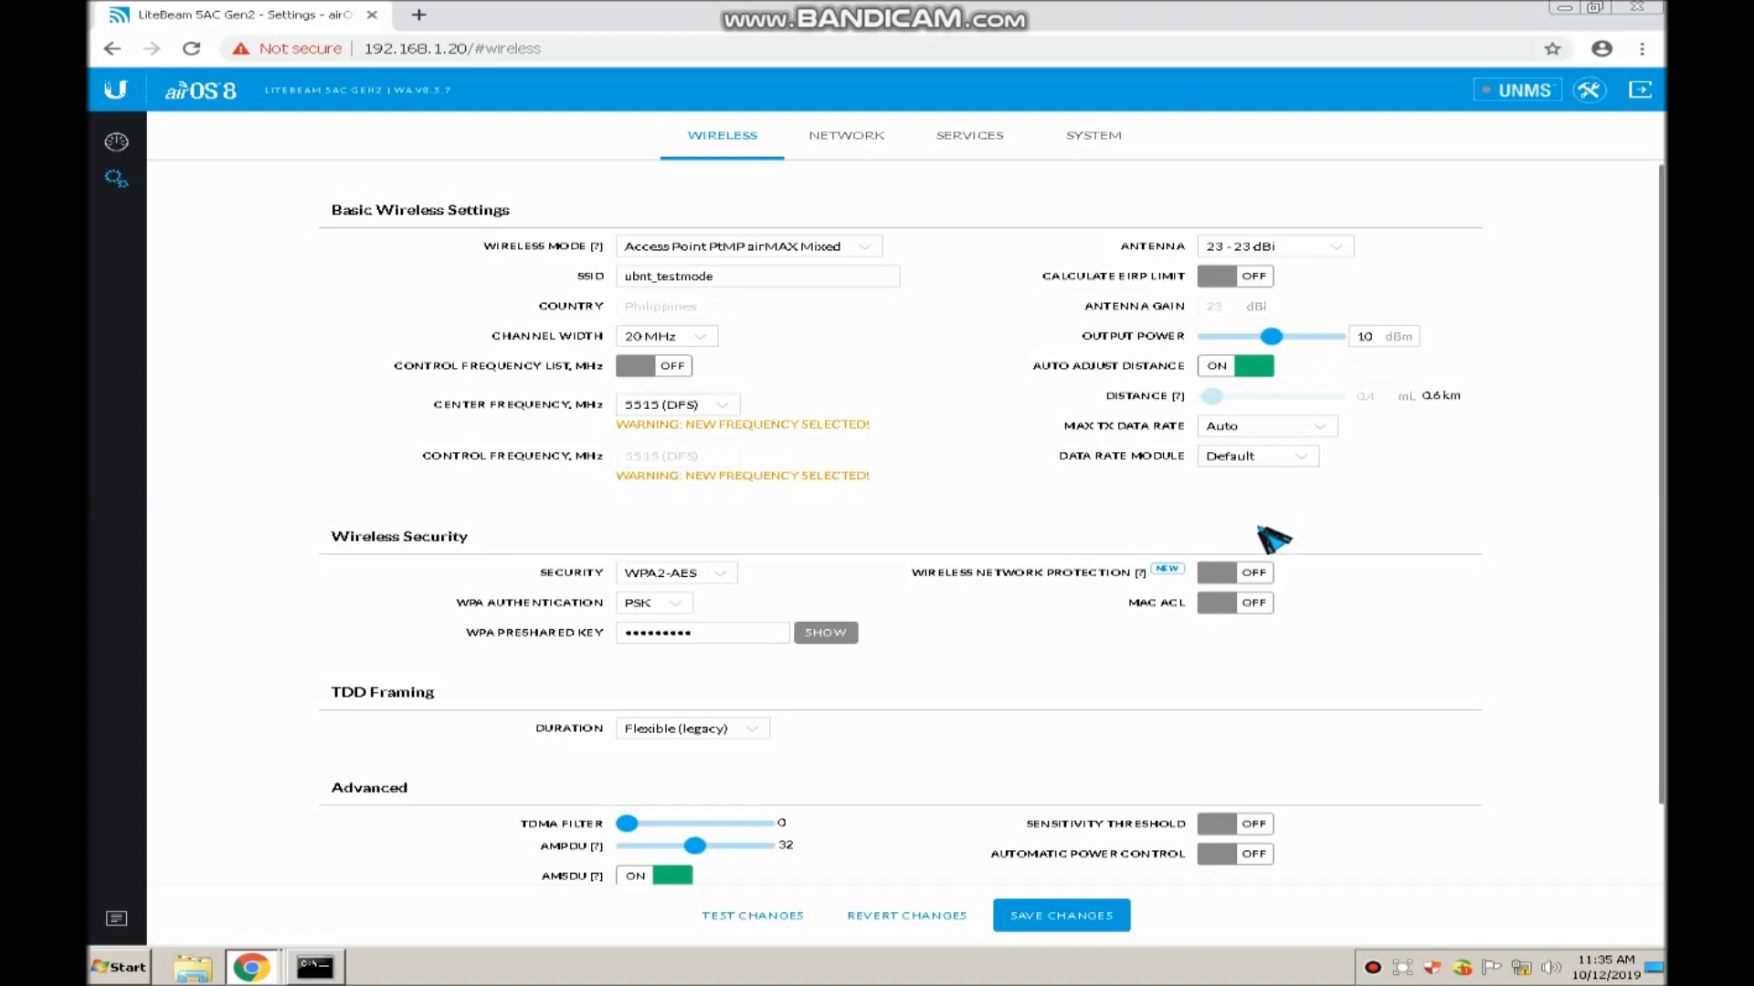
Save the wireless settings with the management radio left enabled, and dismiss the success notice
click(1048, 923)
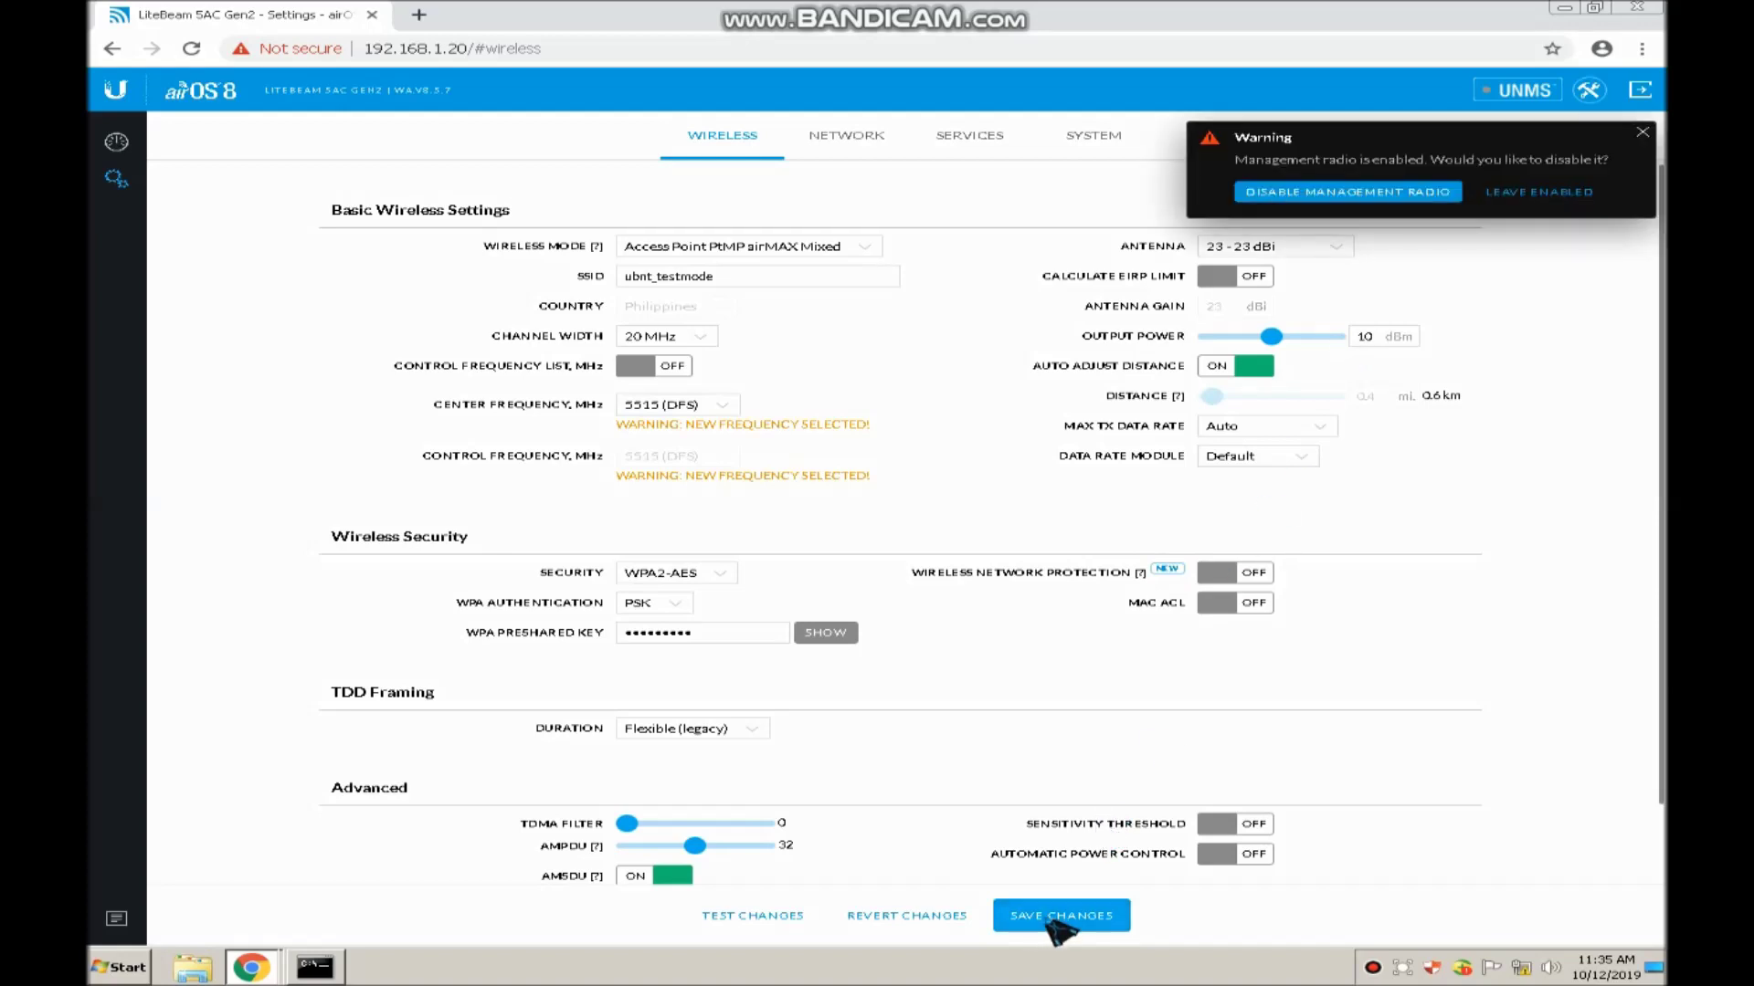
click(1522, 193)
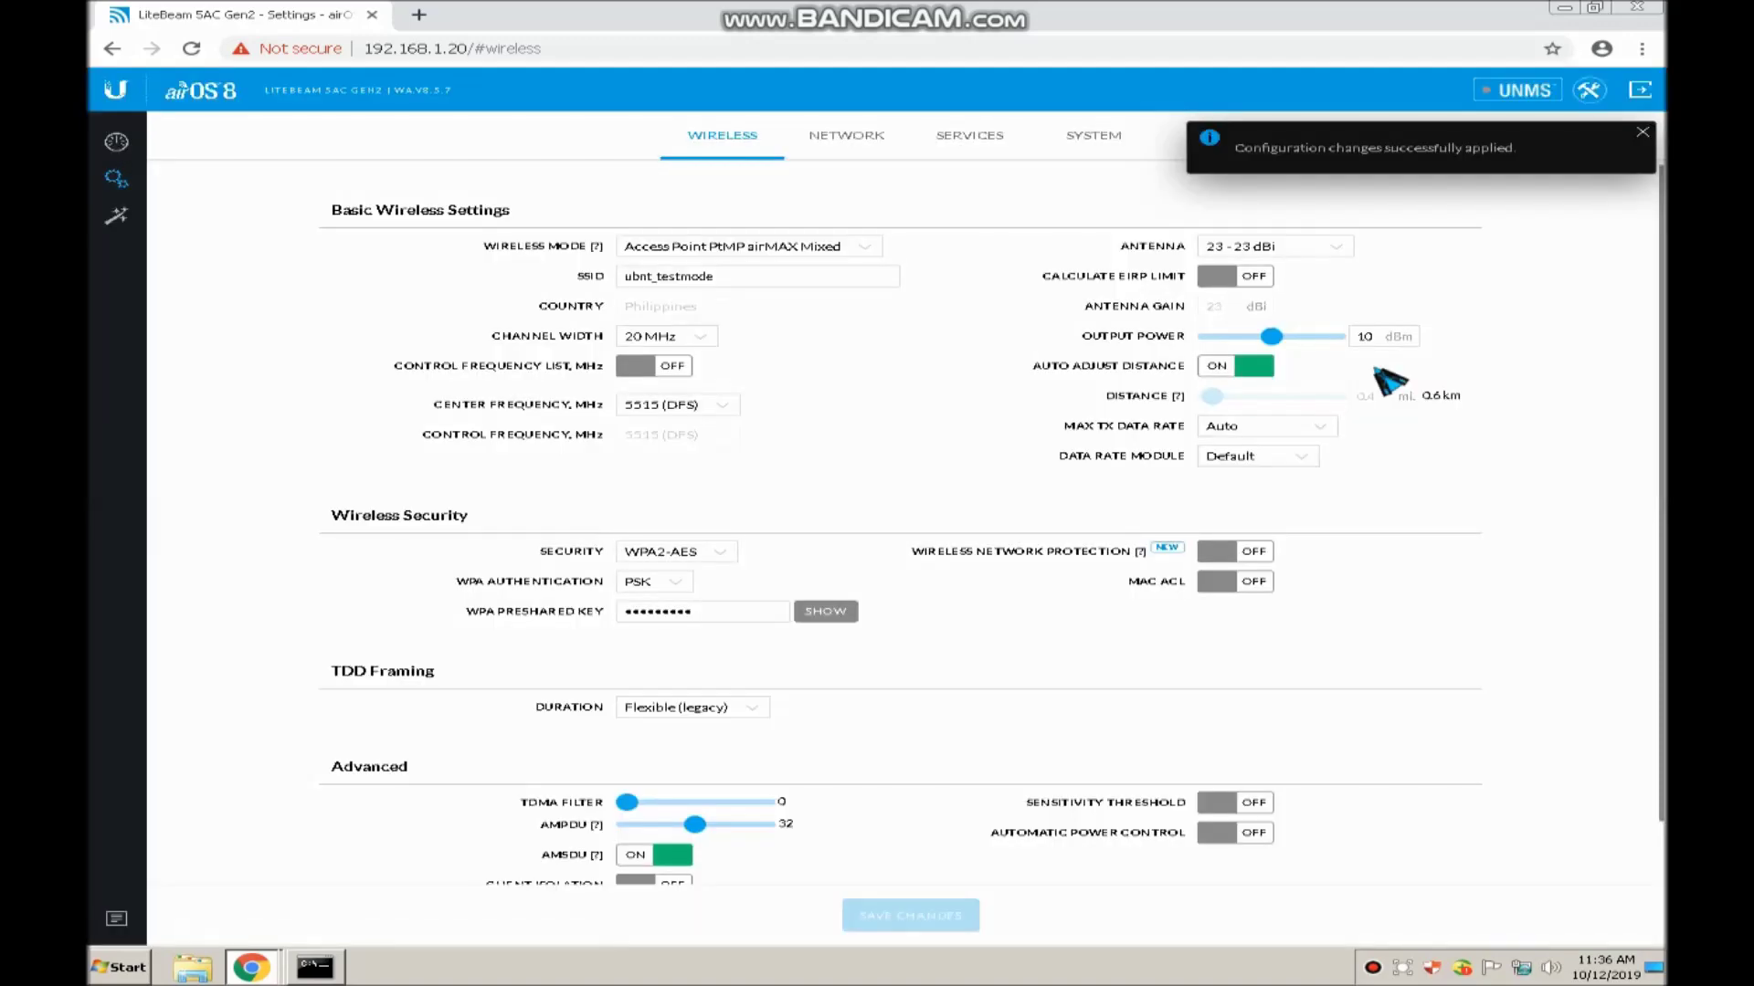
click(1636, 137)
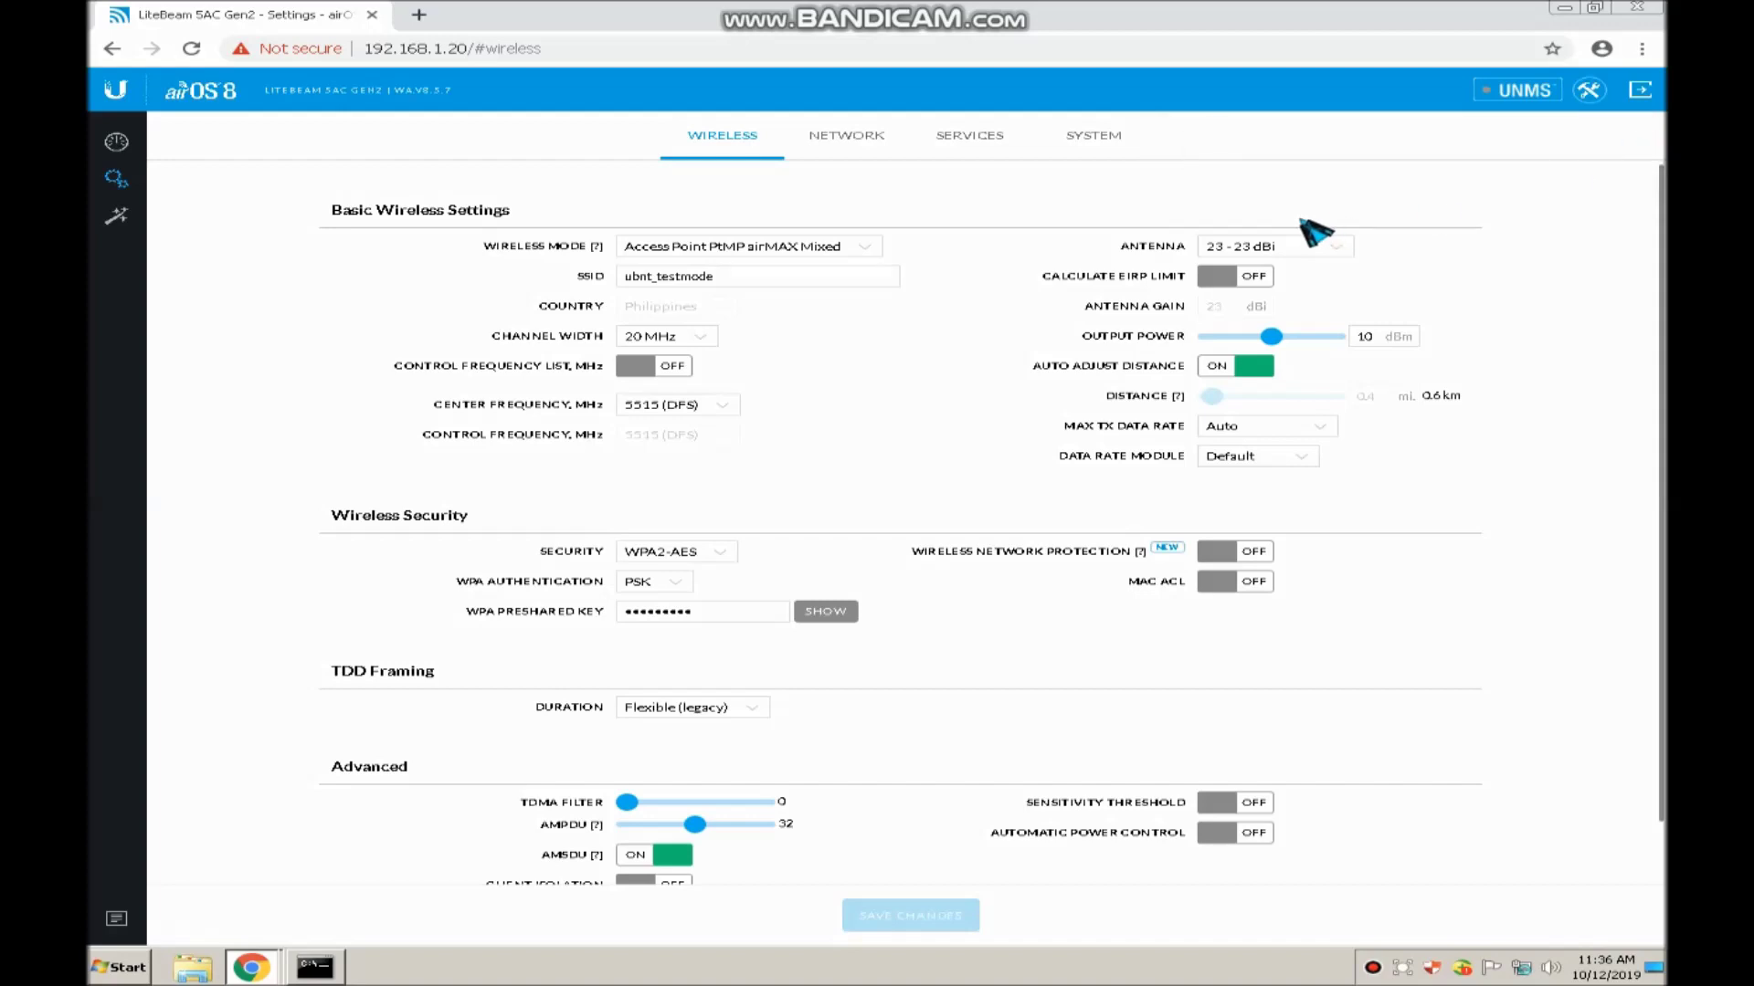
scroll(931, 525, down, 1)
scroll(932, 525, up, 1)
click(845, 137)
Change the management IP Address from 192.168.1.20 to 192.168.1.68
click(772, 464)
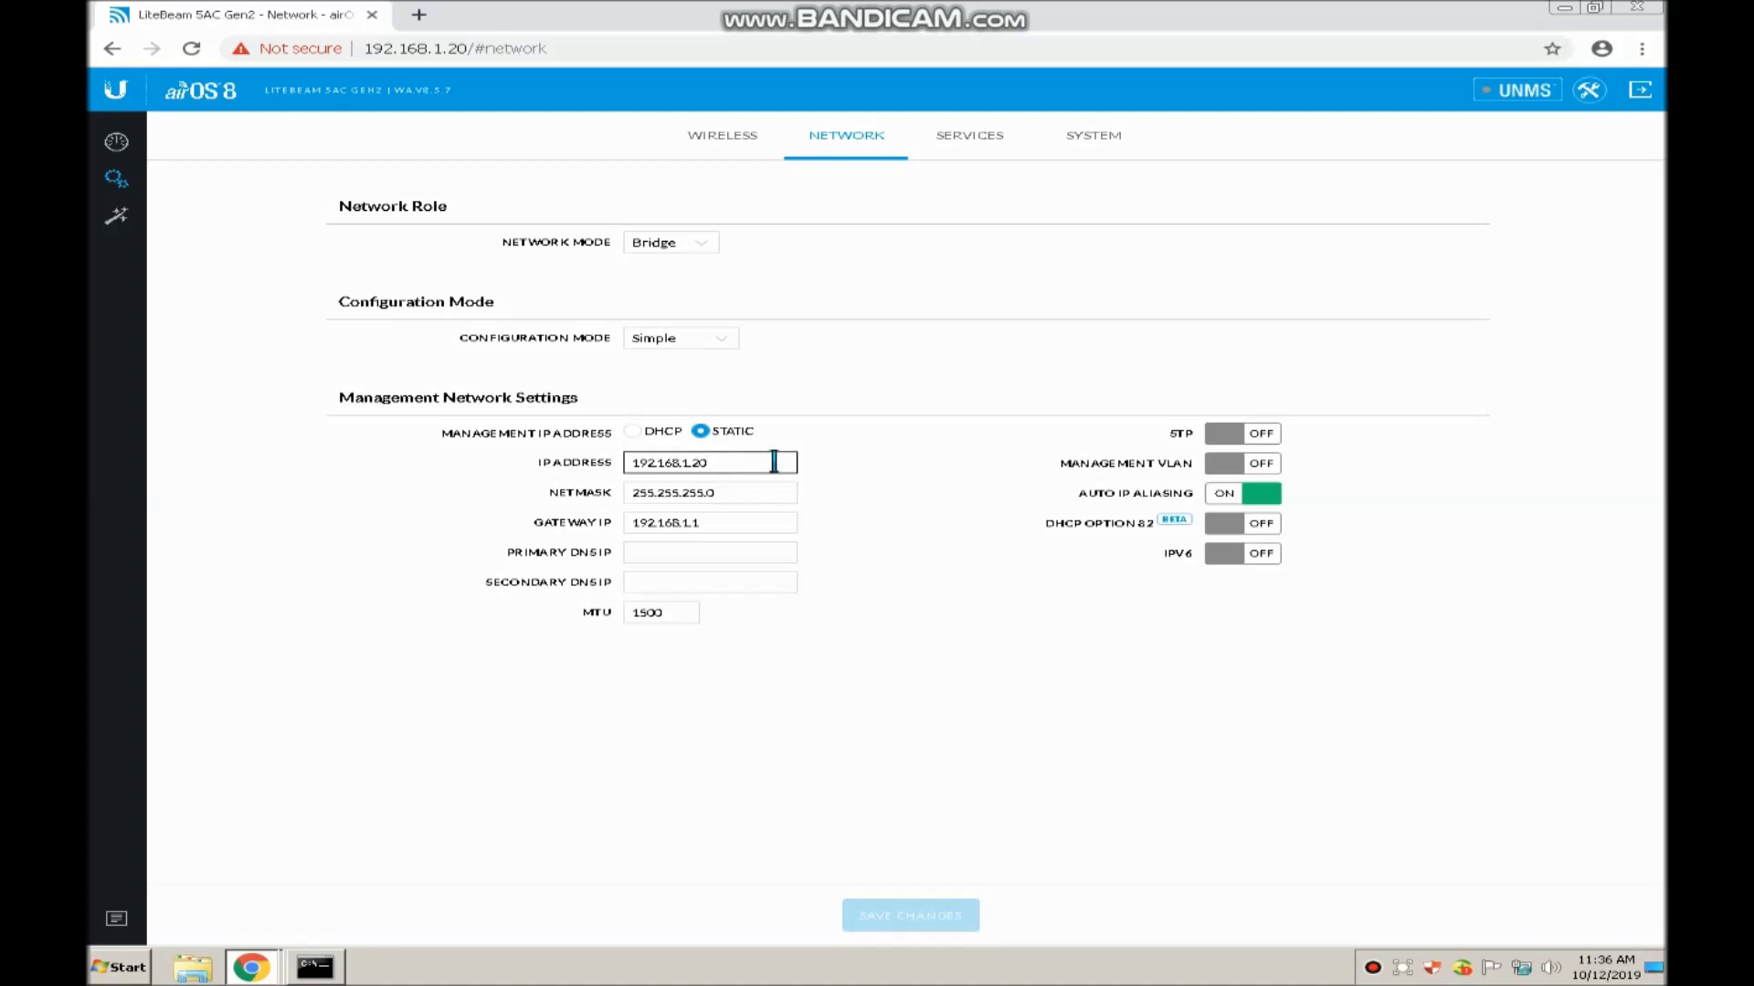
key(BackSpace)
key(BackSpace)
text(68)
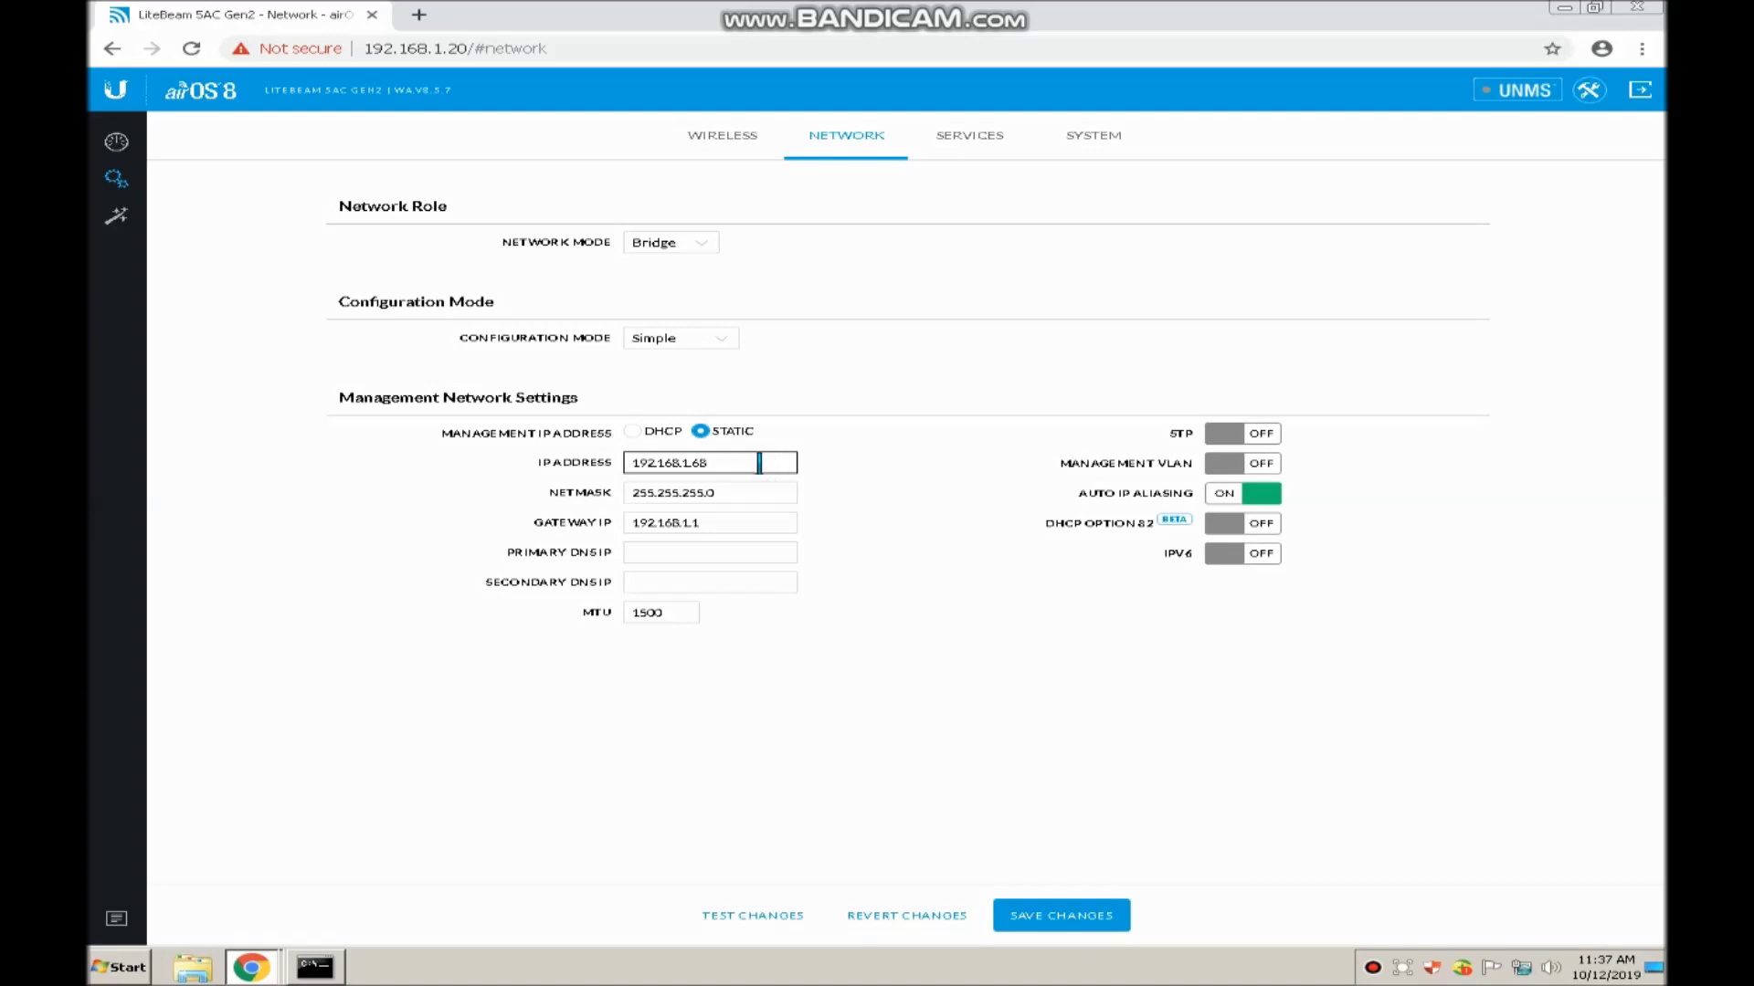
click(727, 523)
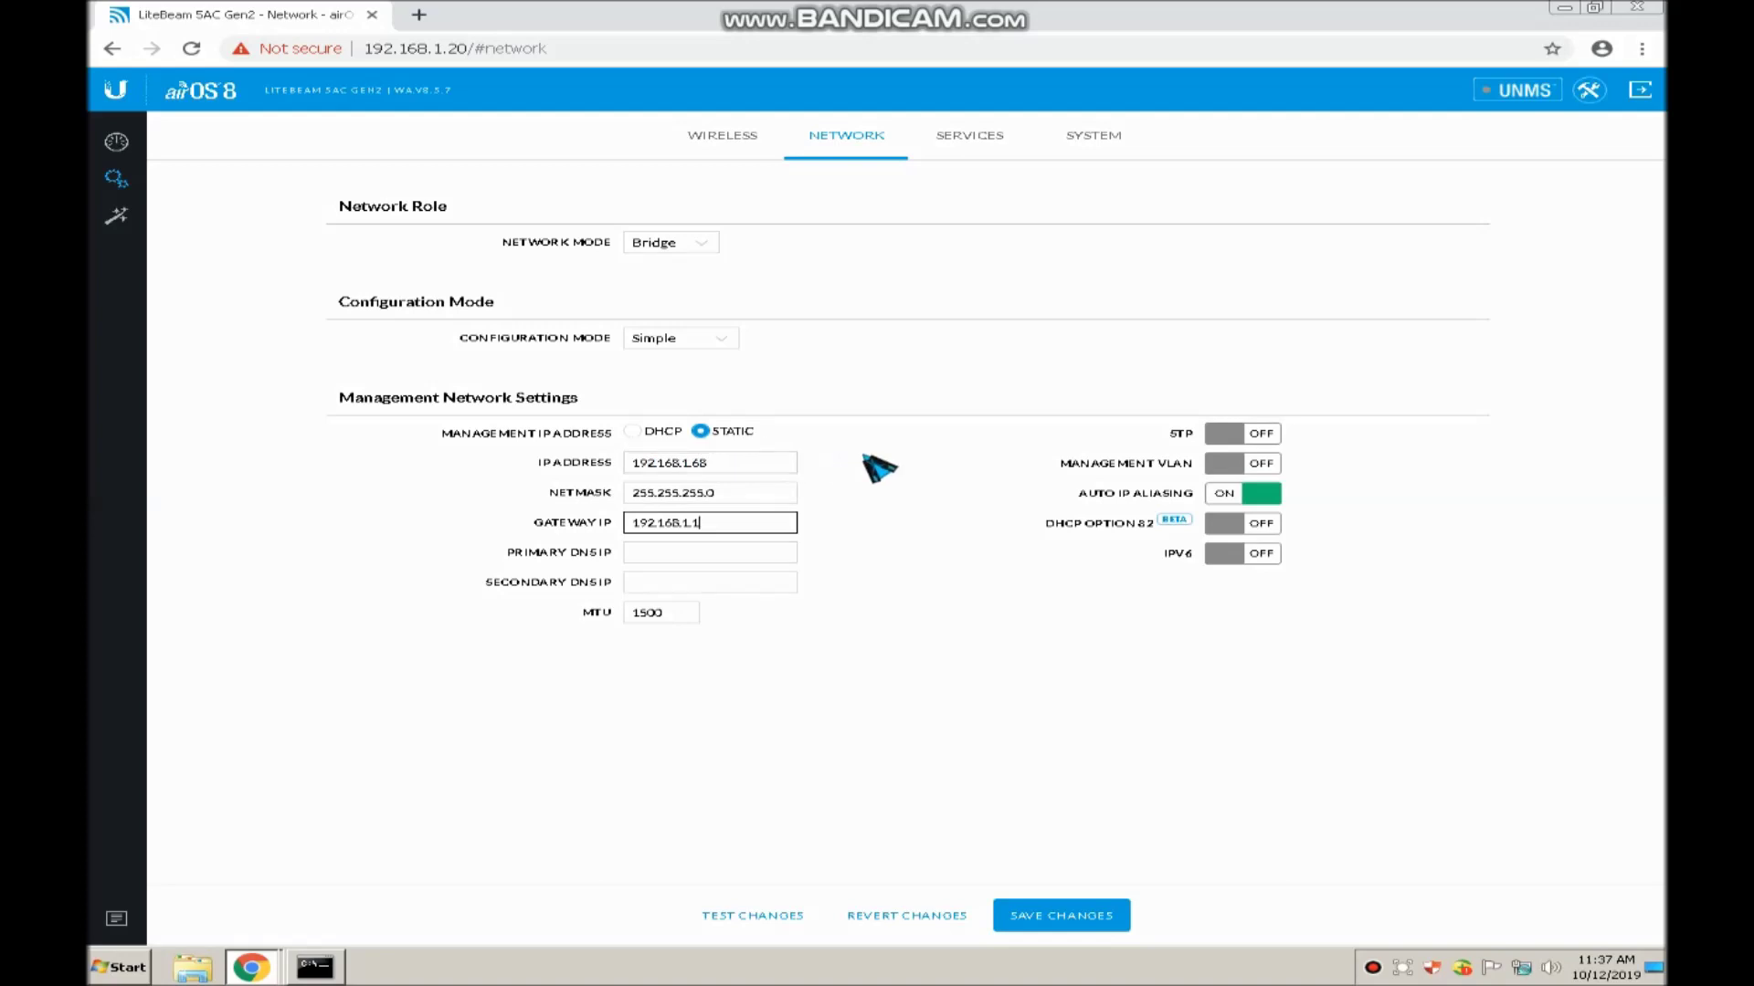
click(695, 463)
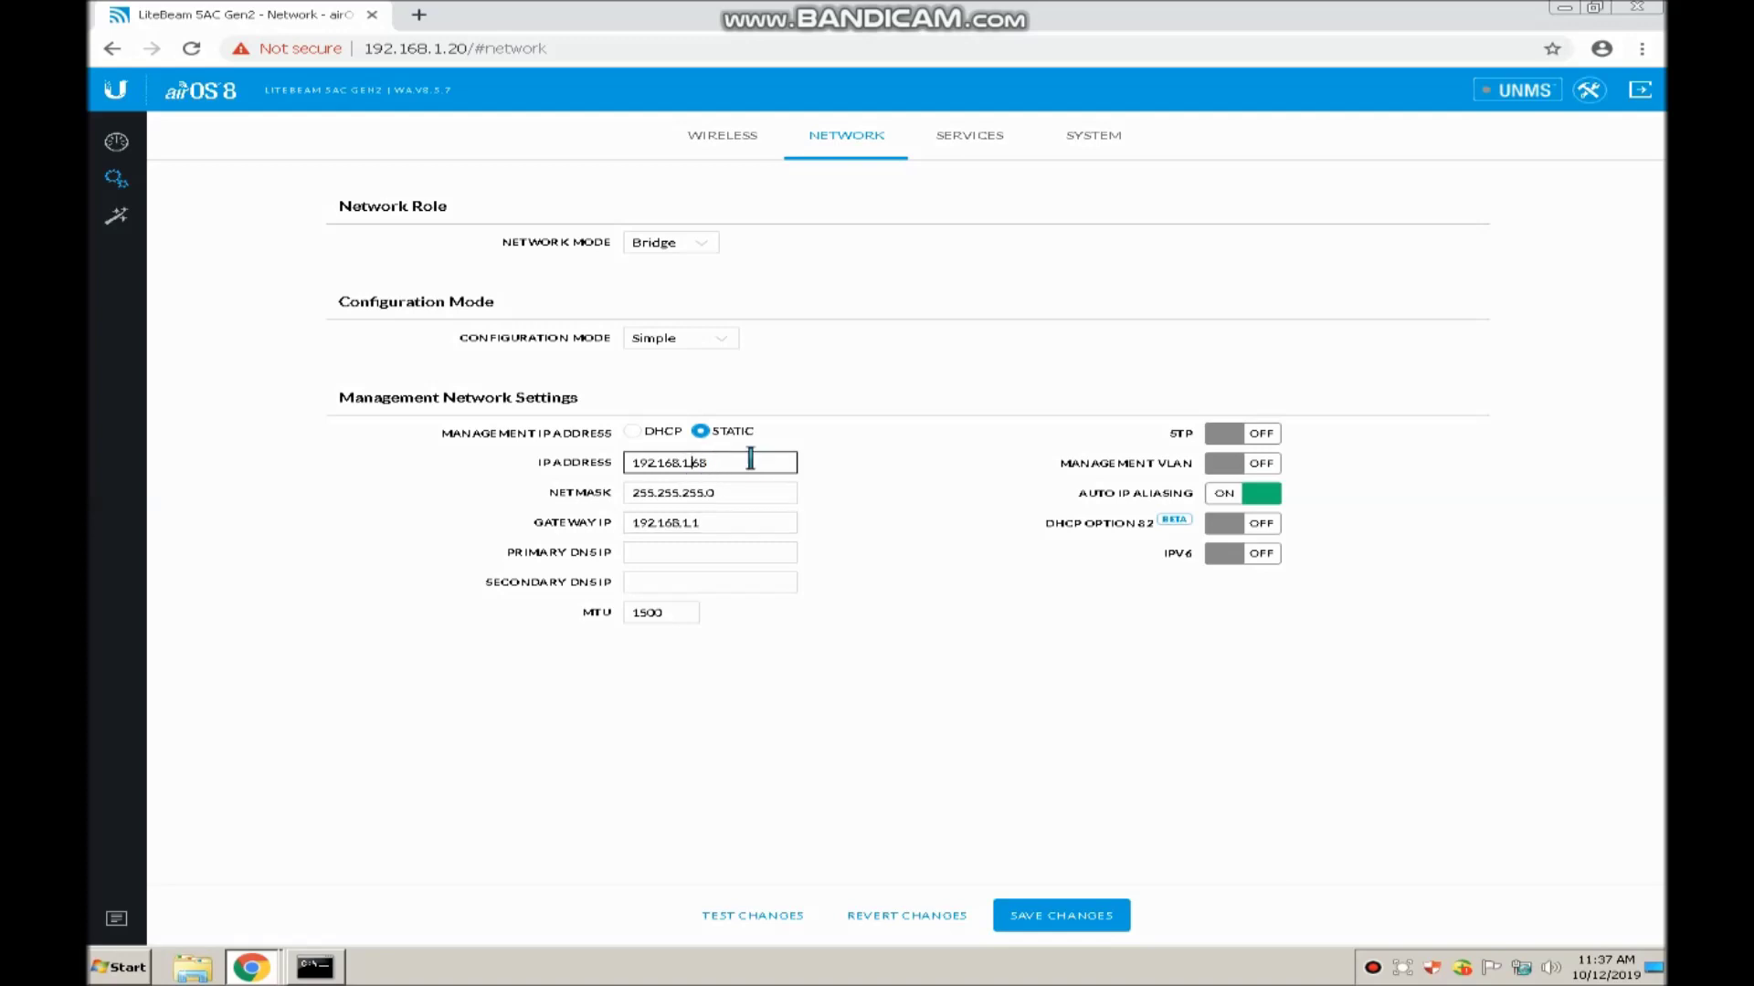
click(721, 526)
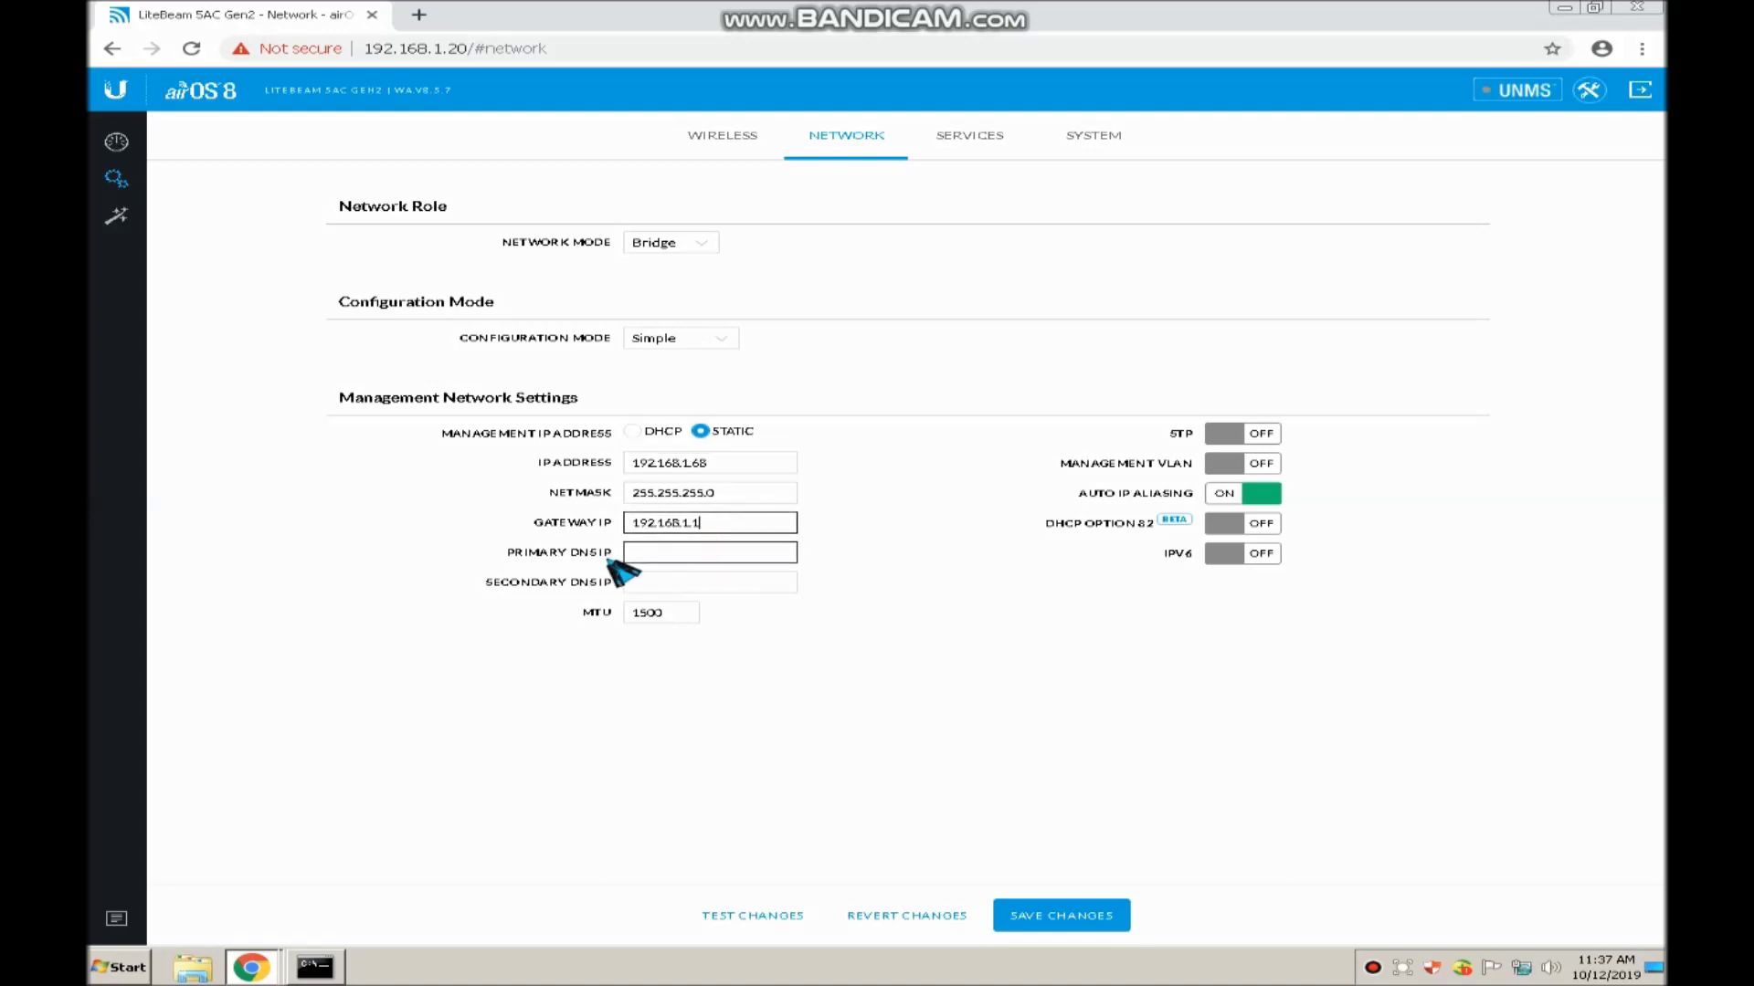
Enter Primary DNS IP 208.67.222.220 and Secondary DNS IP 8.8.4.4
click(757, 553)
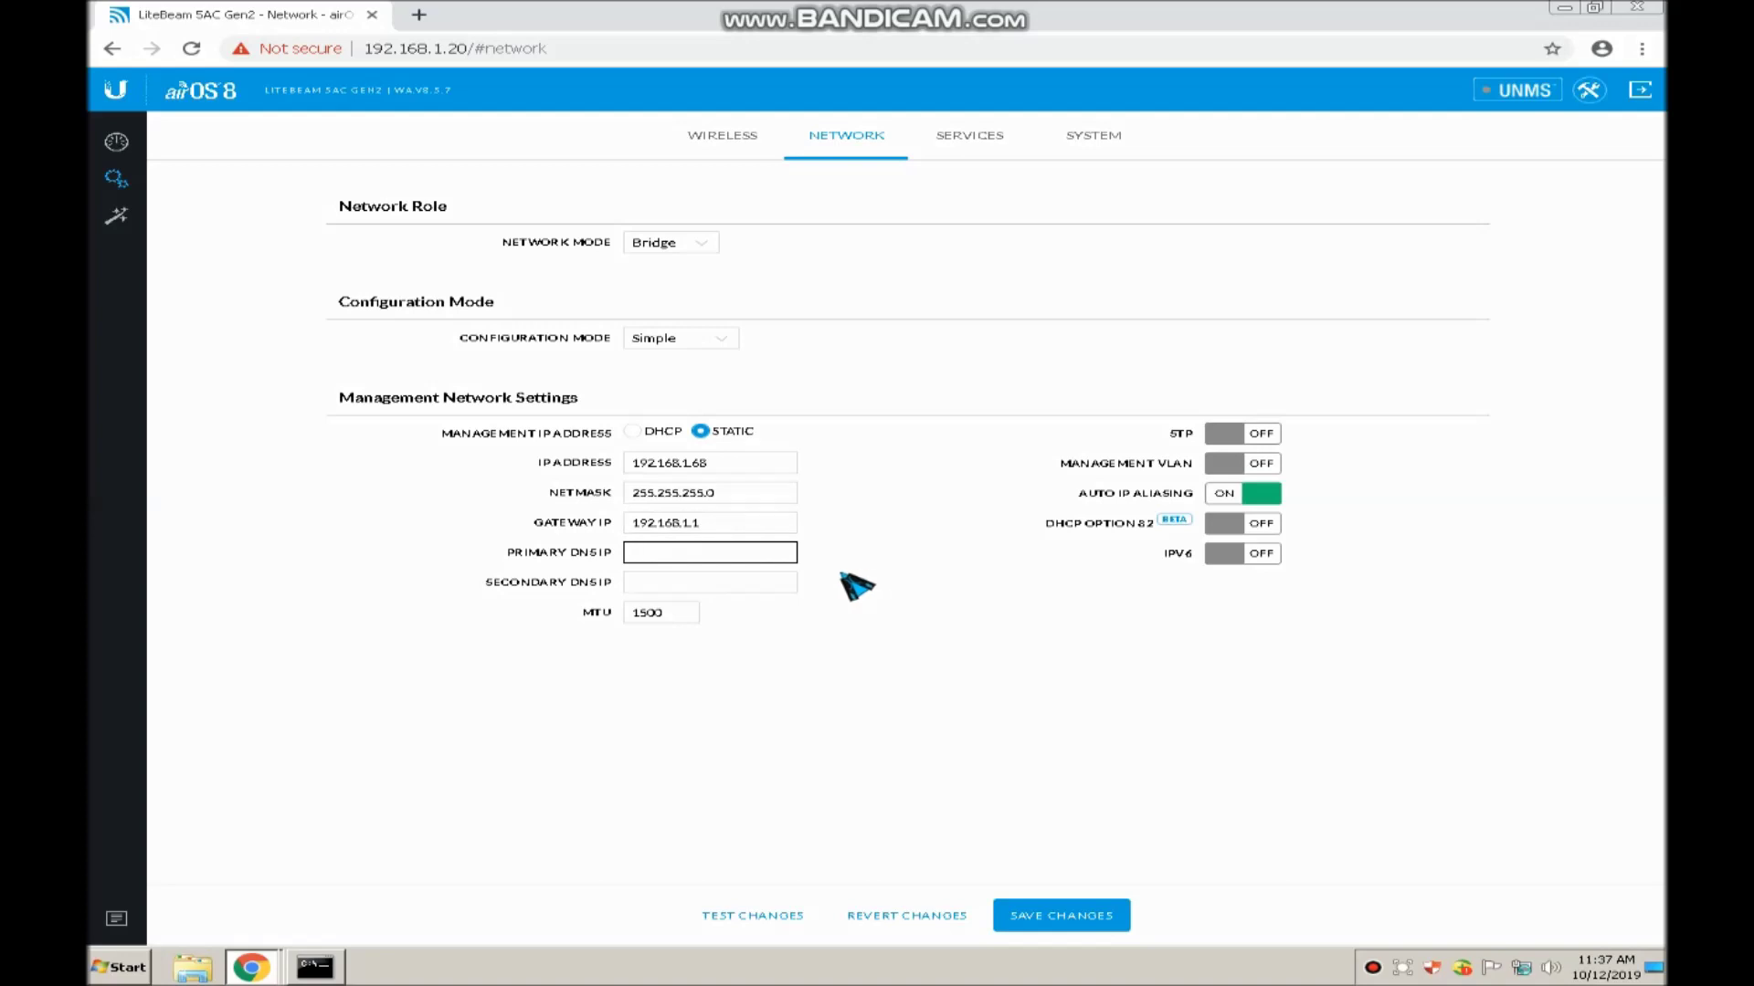
click(687, 522)
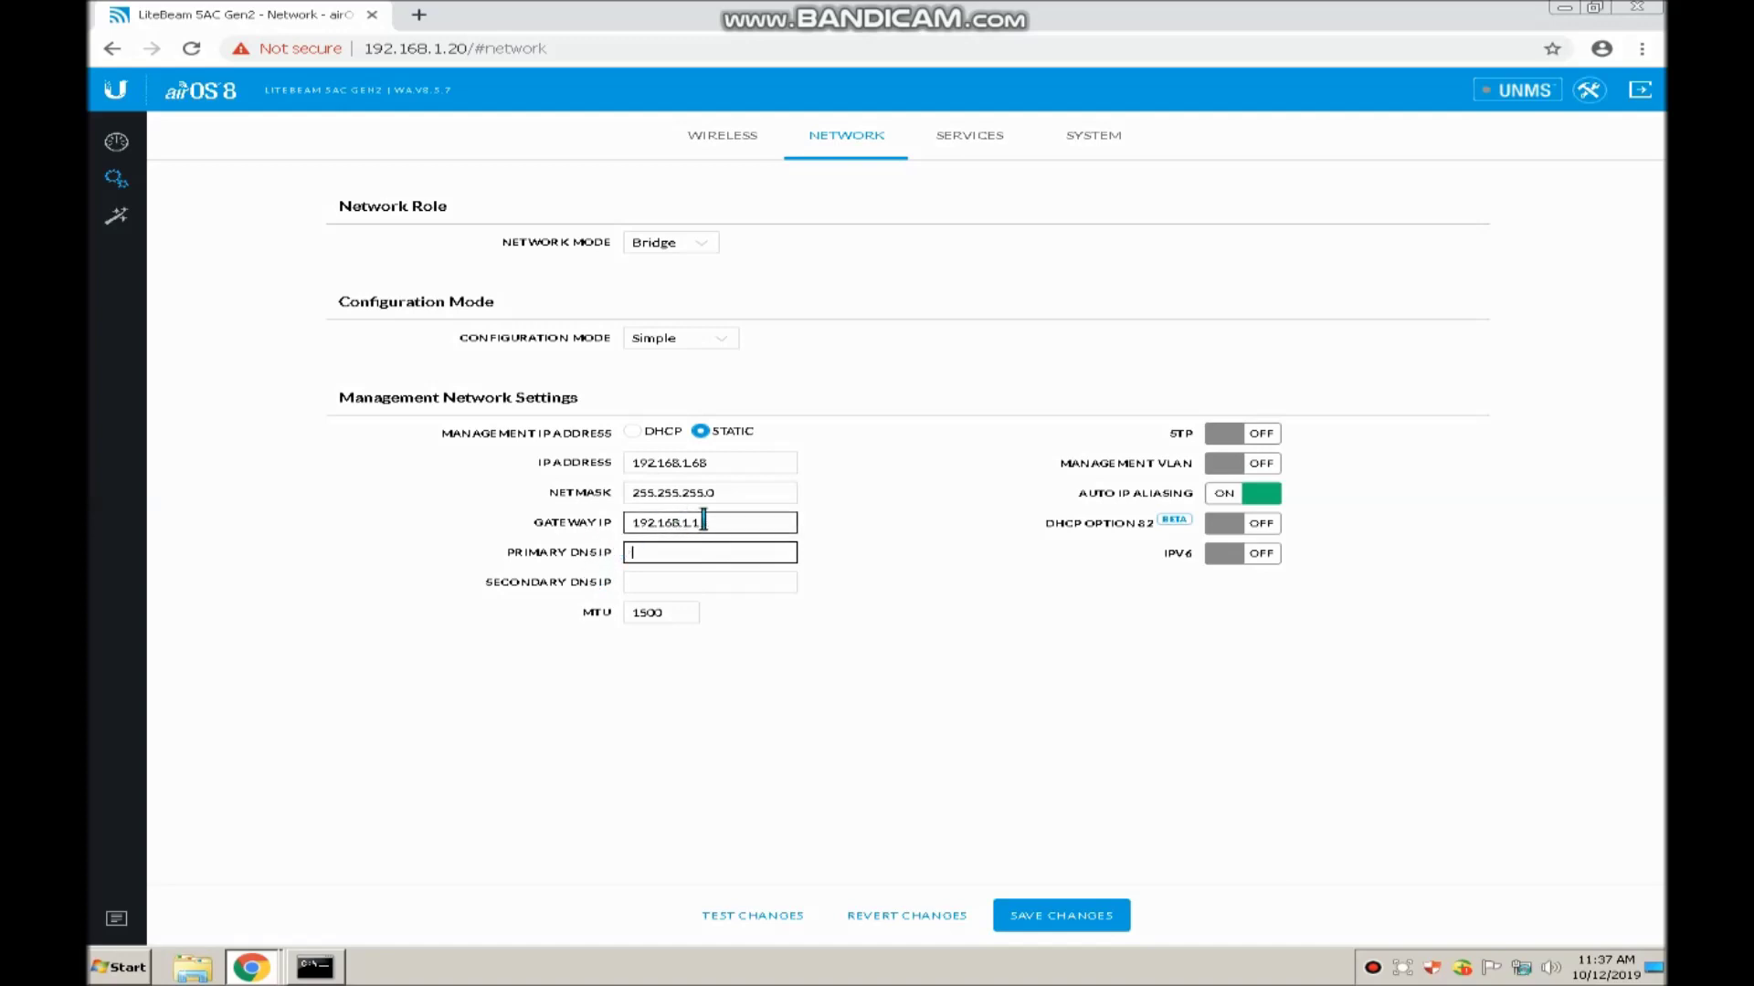
click(706, 548)
text(20)
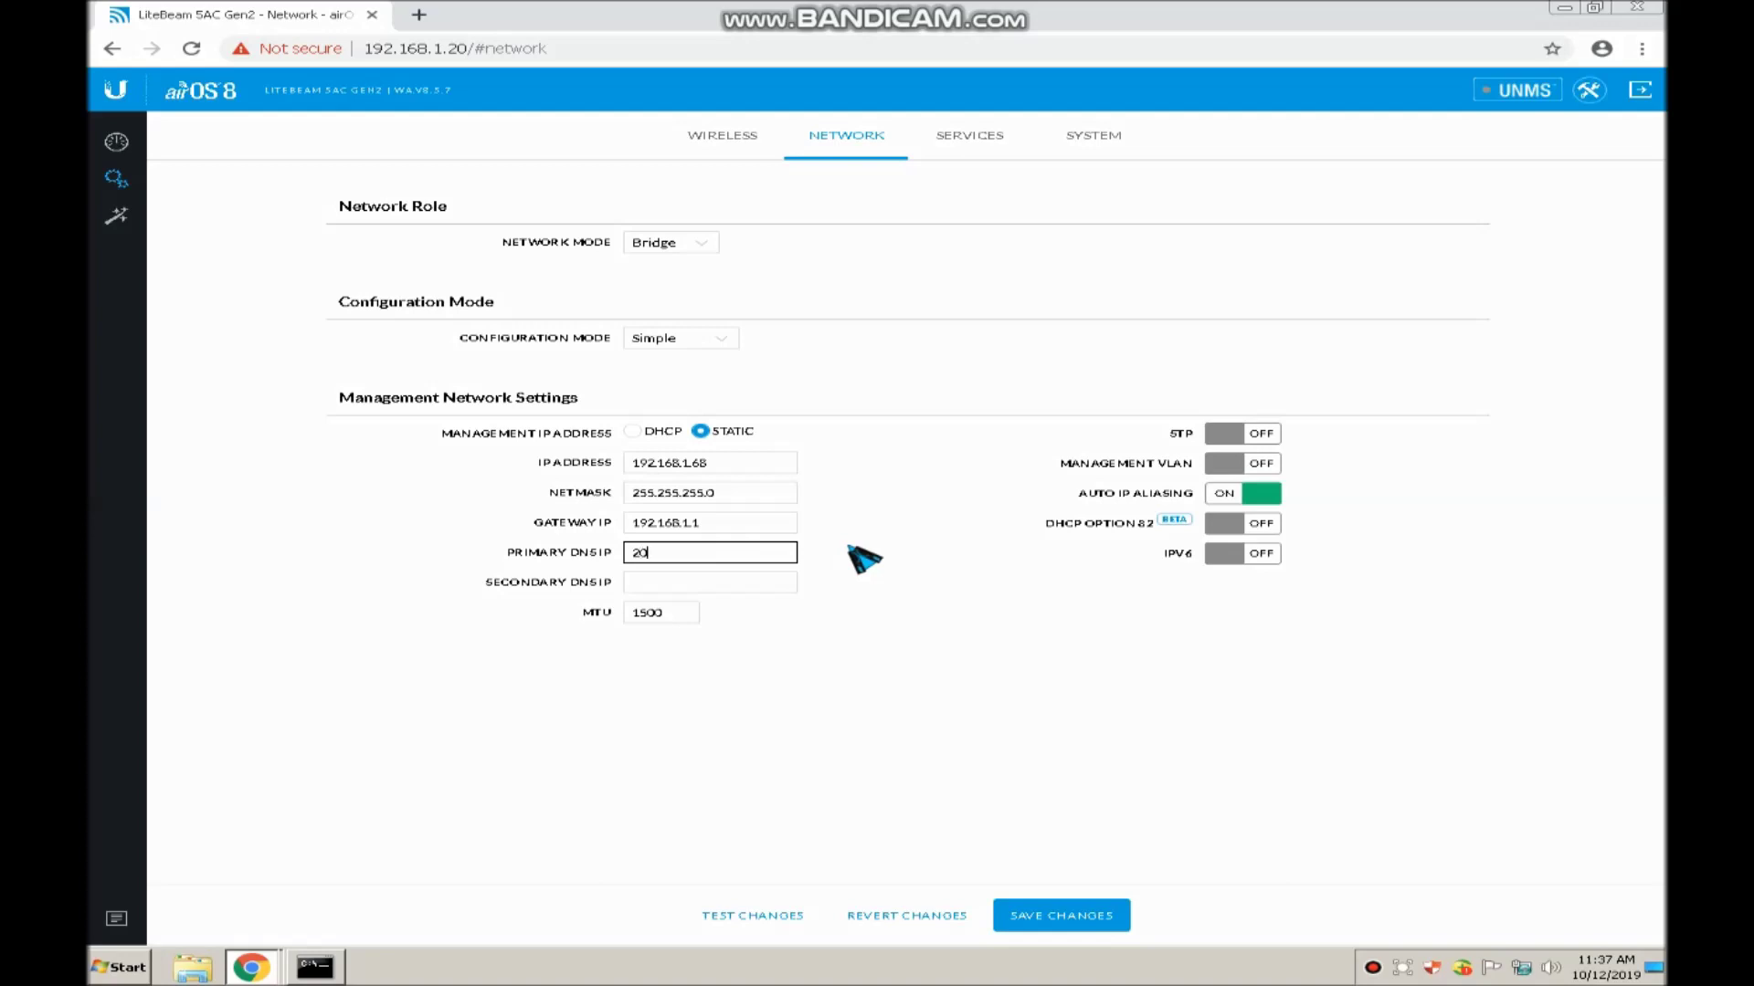
text(8.67.222.220)
key(Tab)
text(8.8)
key(BackSpace)
key(BackSpace)
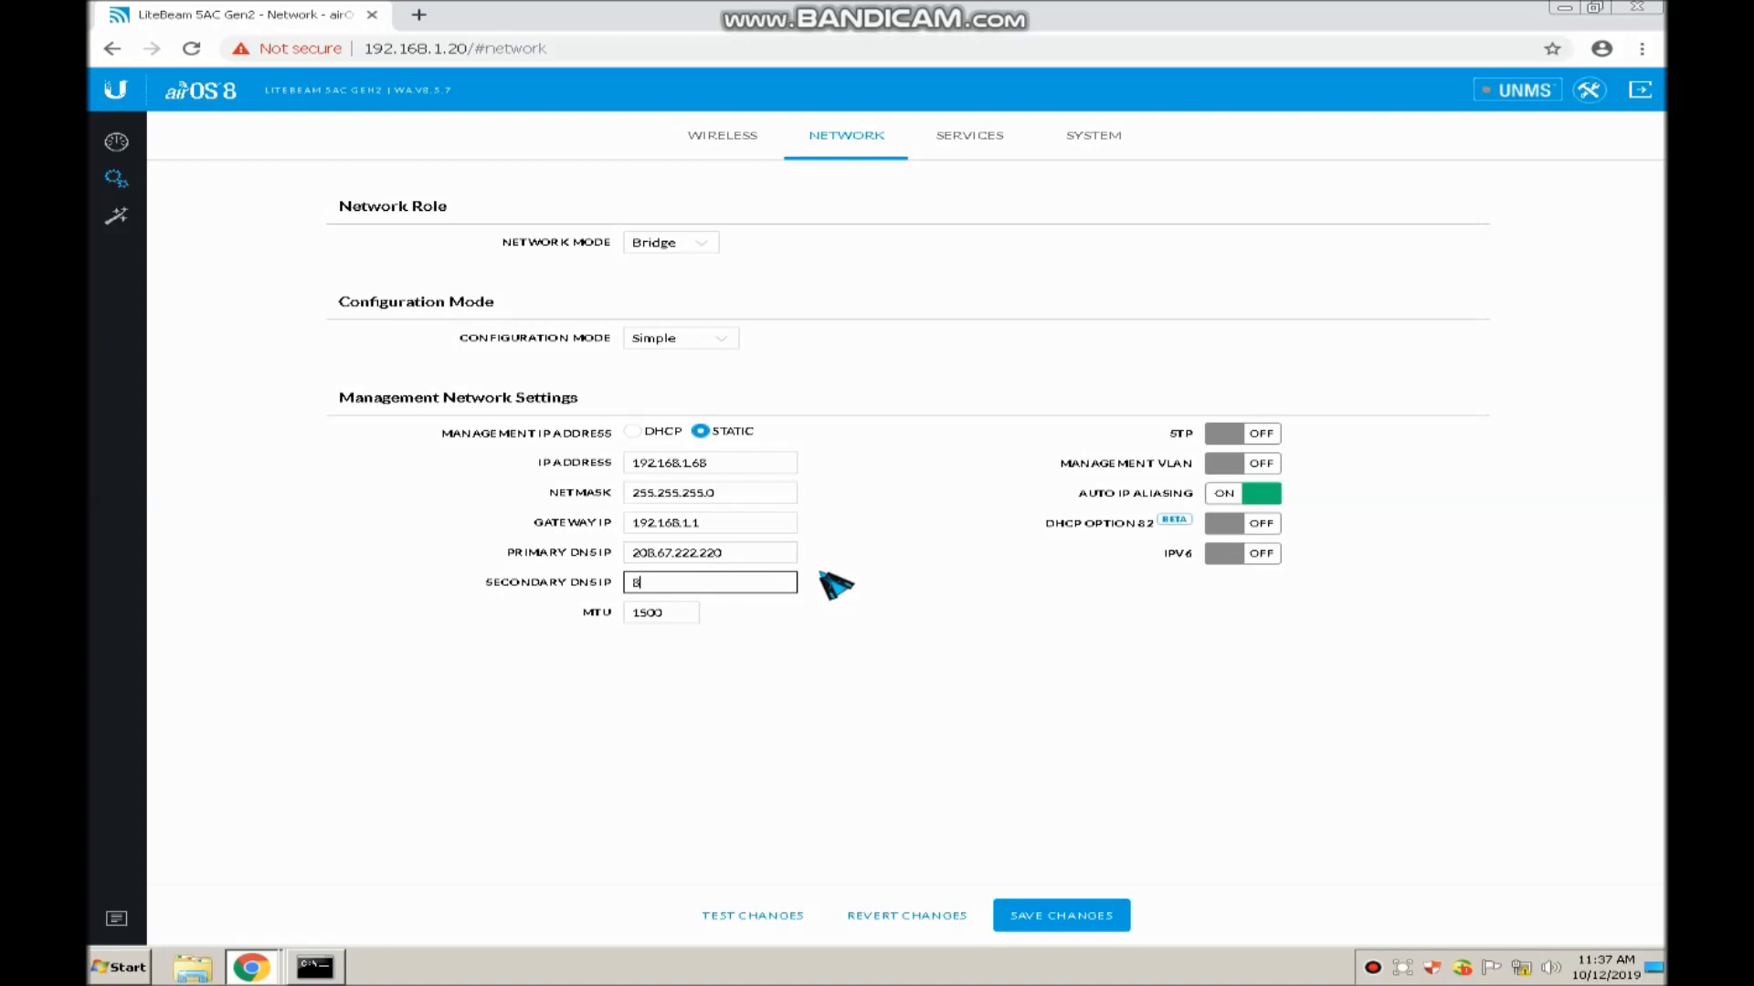
text(.8.4.4)
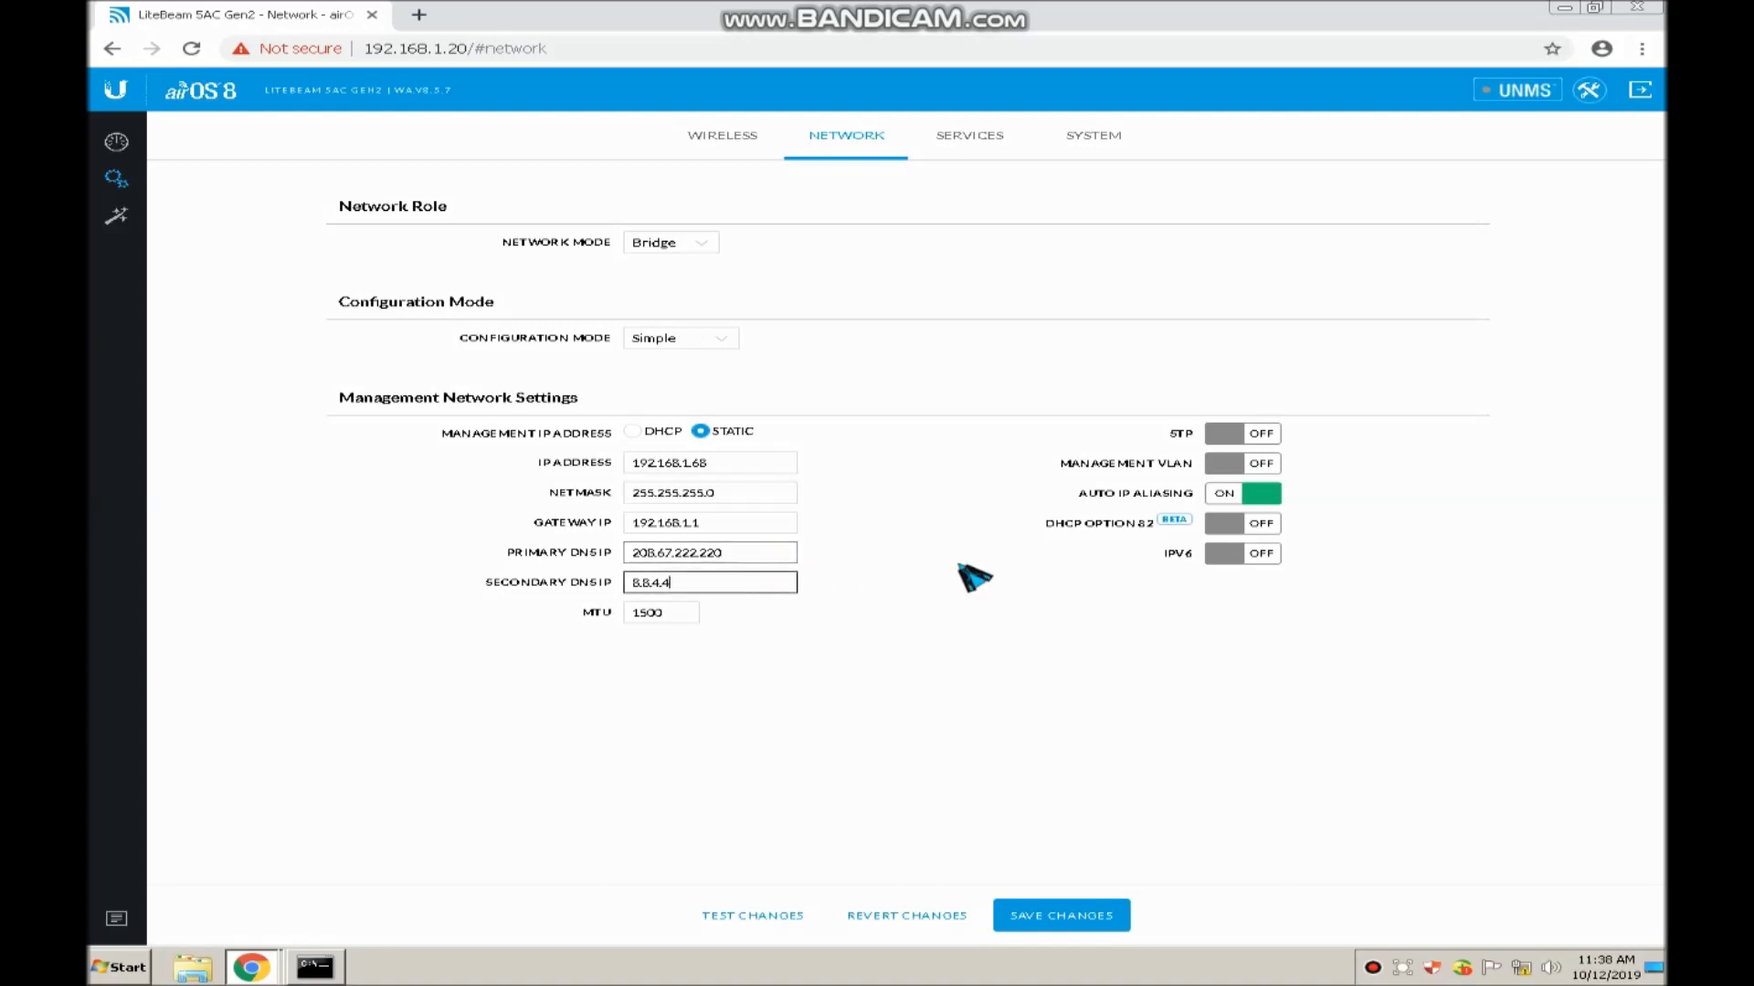
click(757, 552)
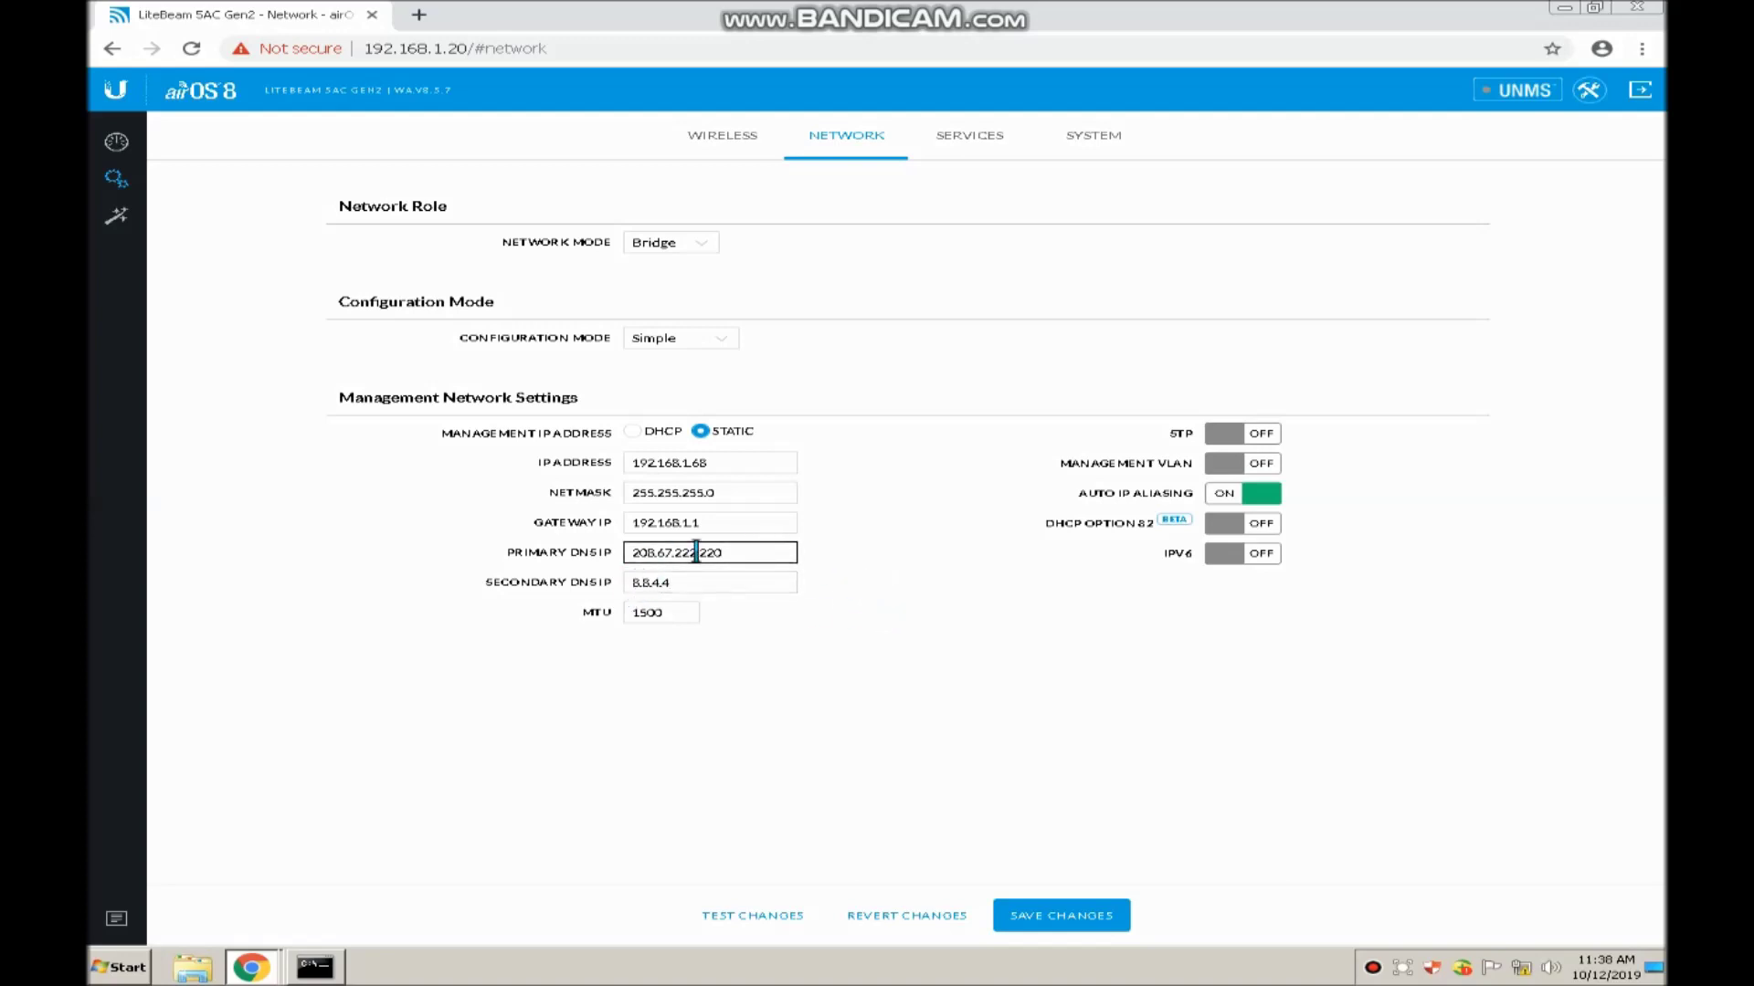
click(686, 582)
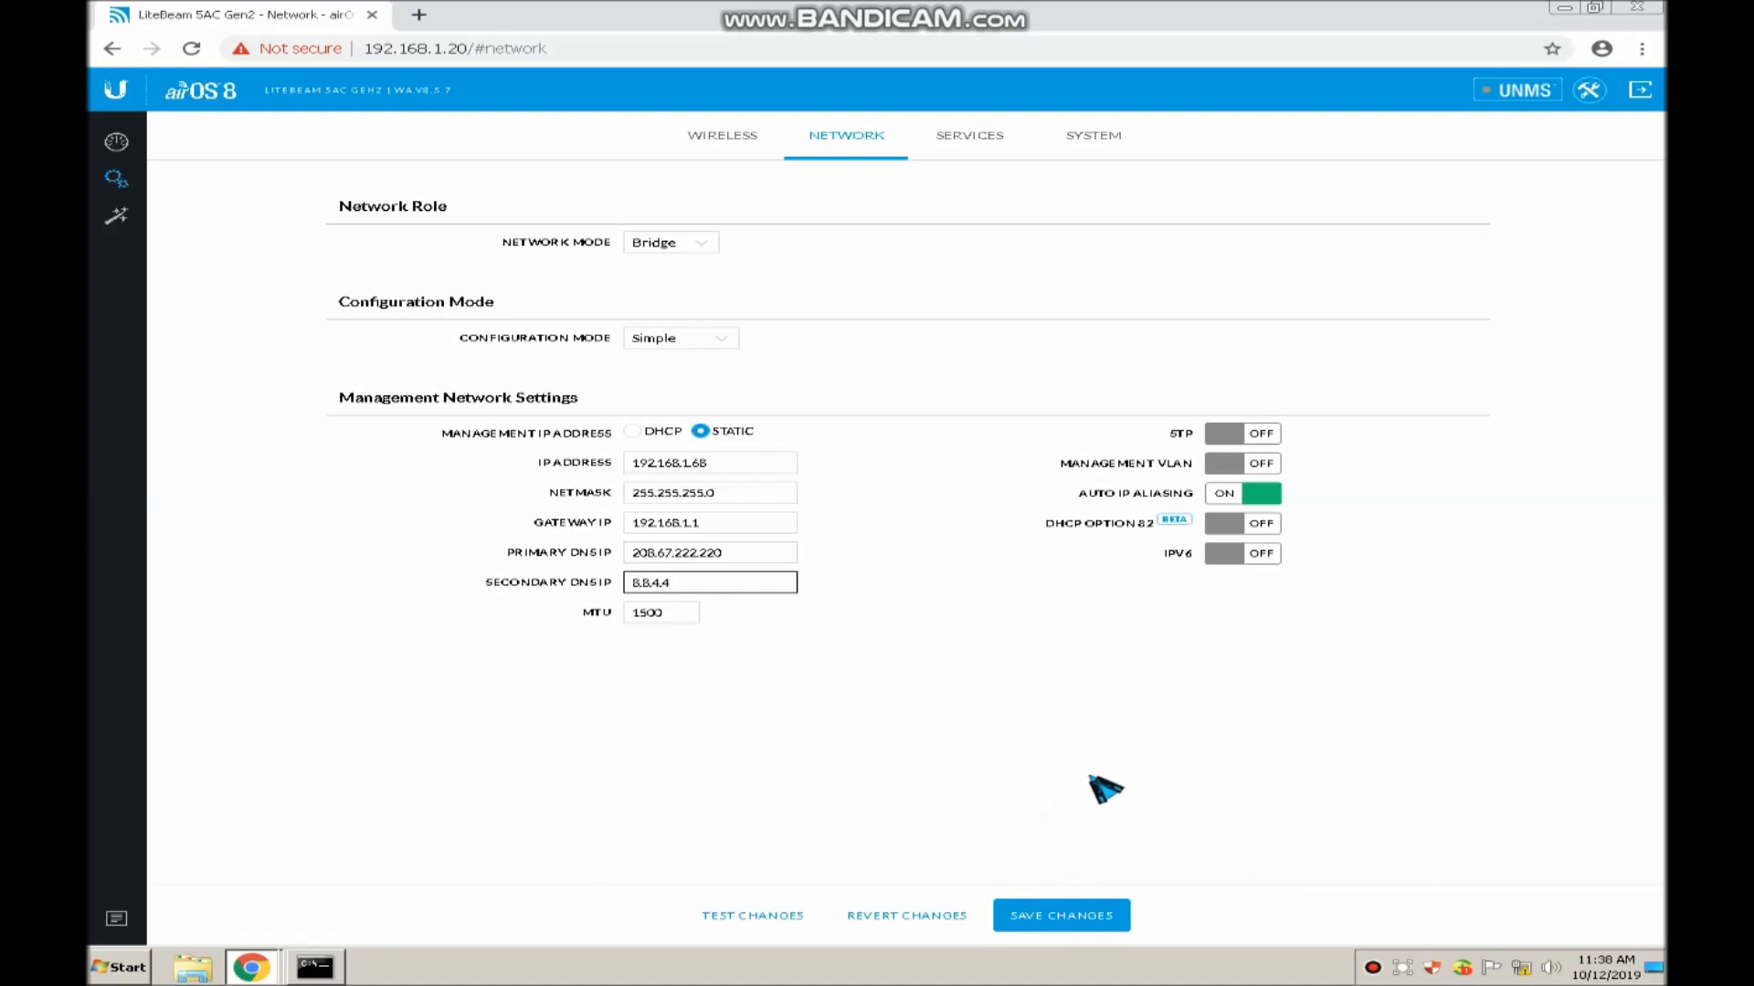
Save the new IP and DNS changes and list the open Chrome windows
click(1055, 924)
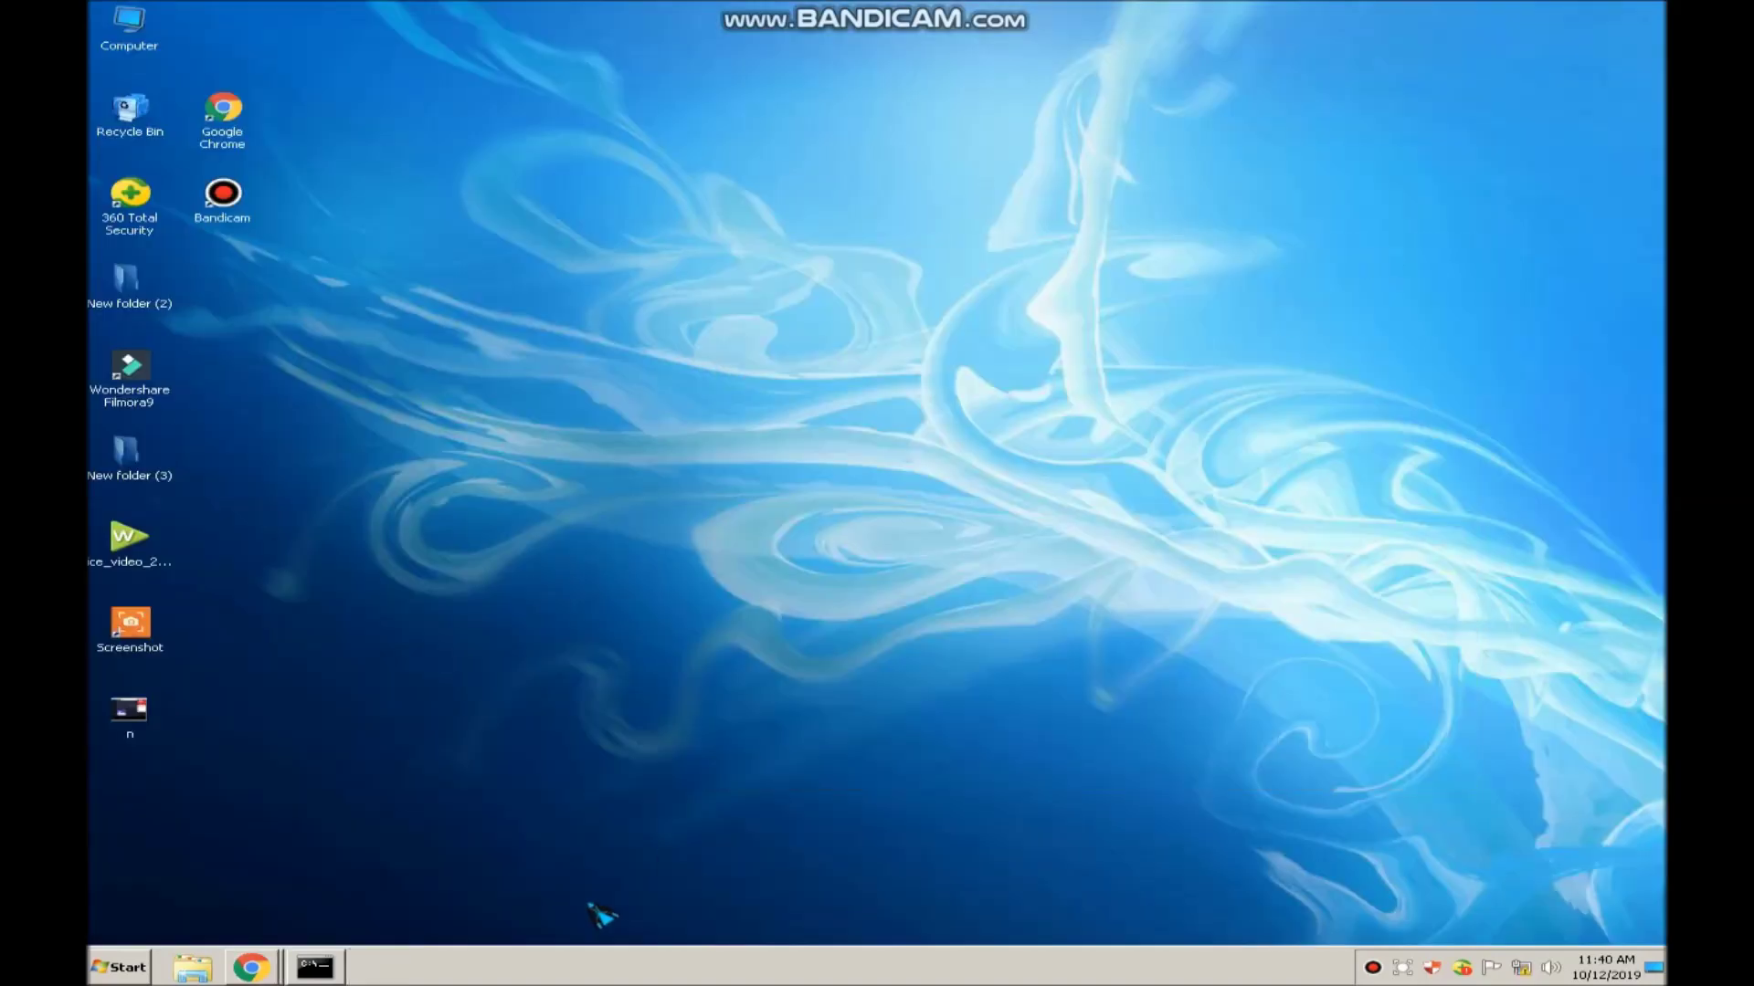
click(252, 967)
Log in to the device at 192.168.1.68 with the admin username and password
click(279, 925)
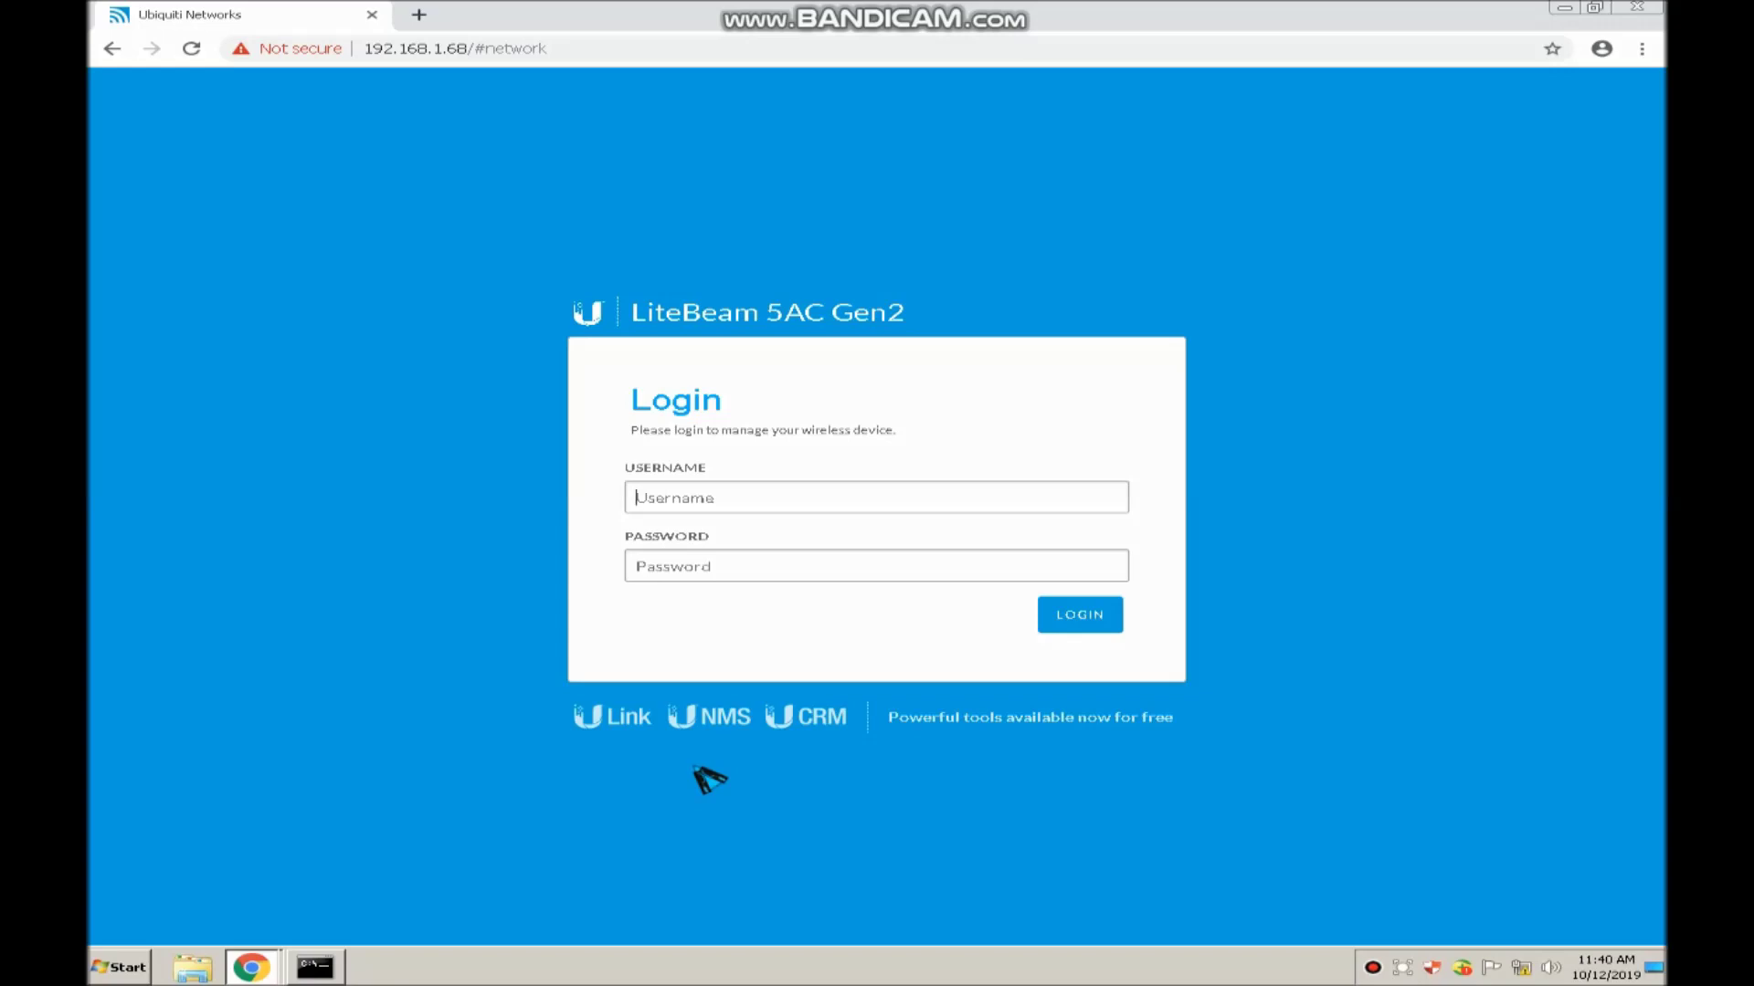
click(754, 496)
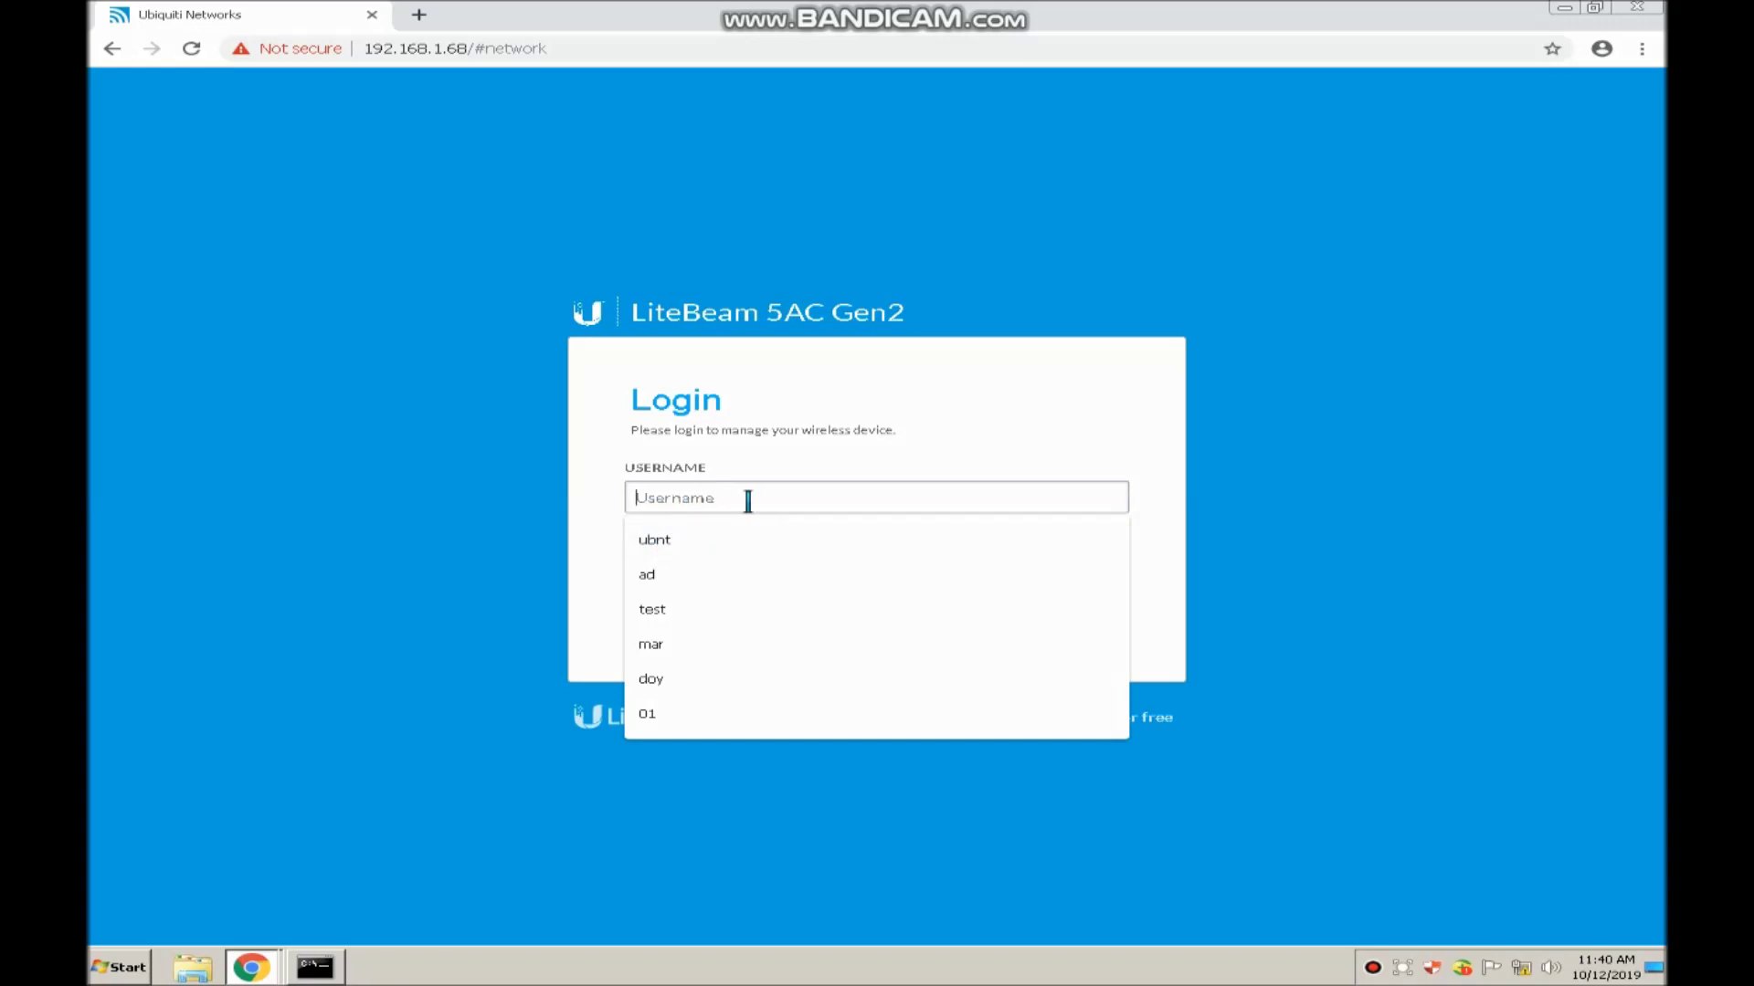
text(admin)
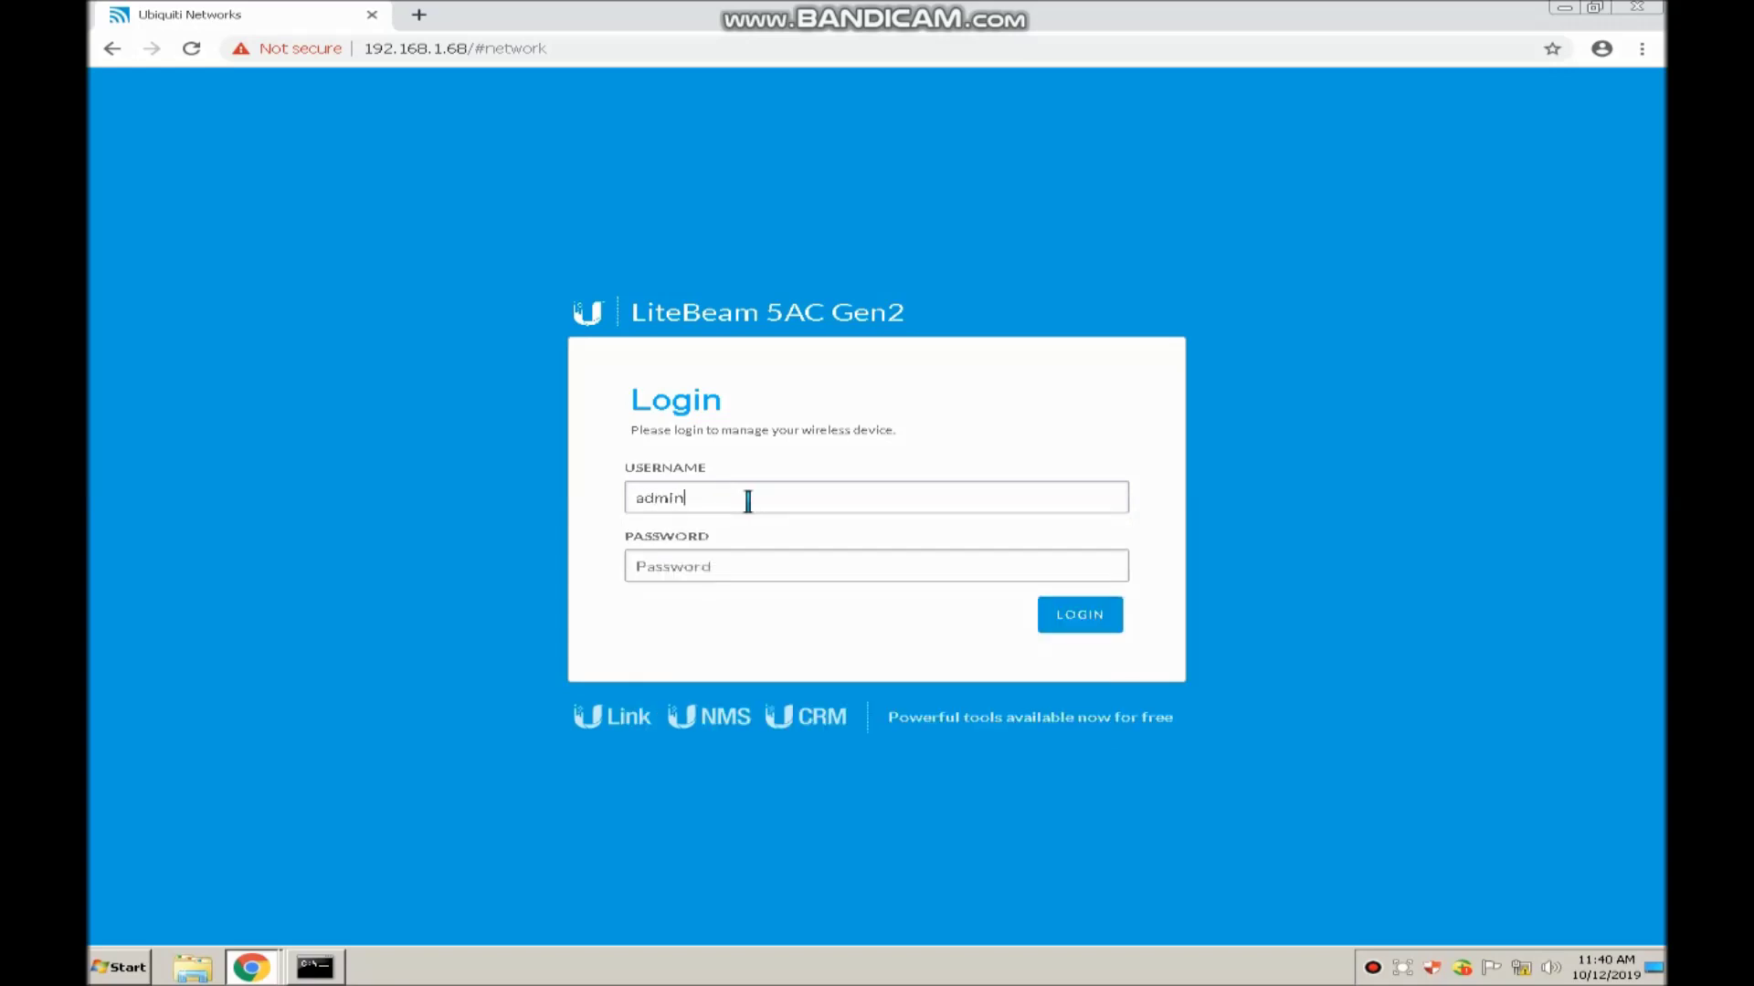
click(716, 568)
click(1083, 617)
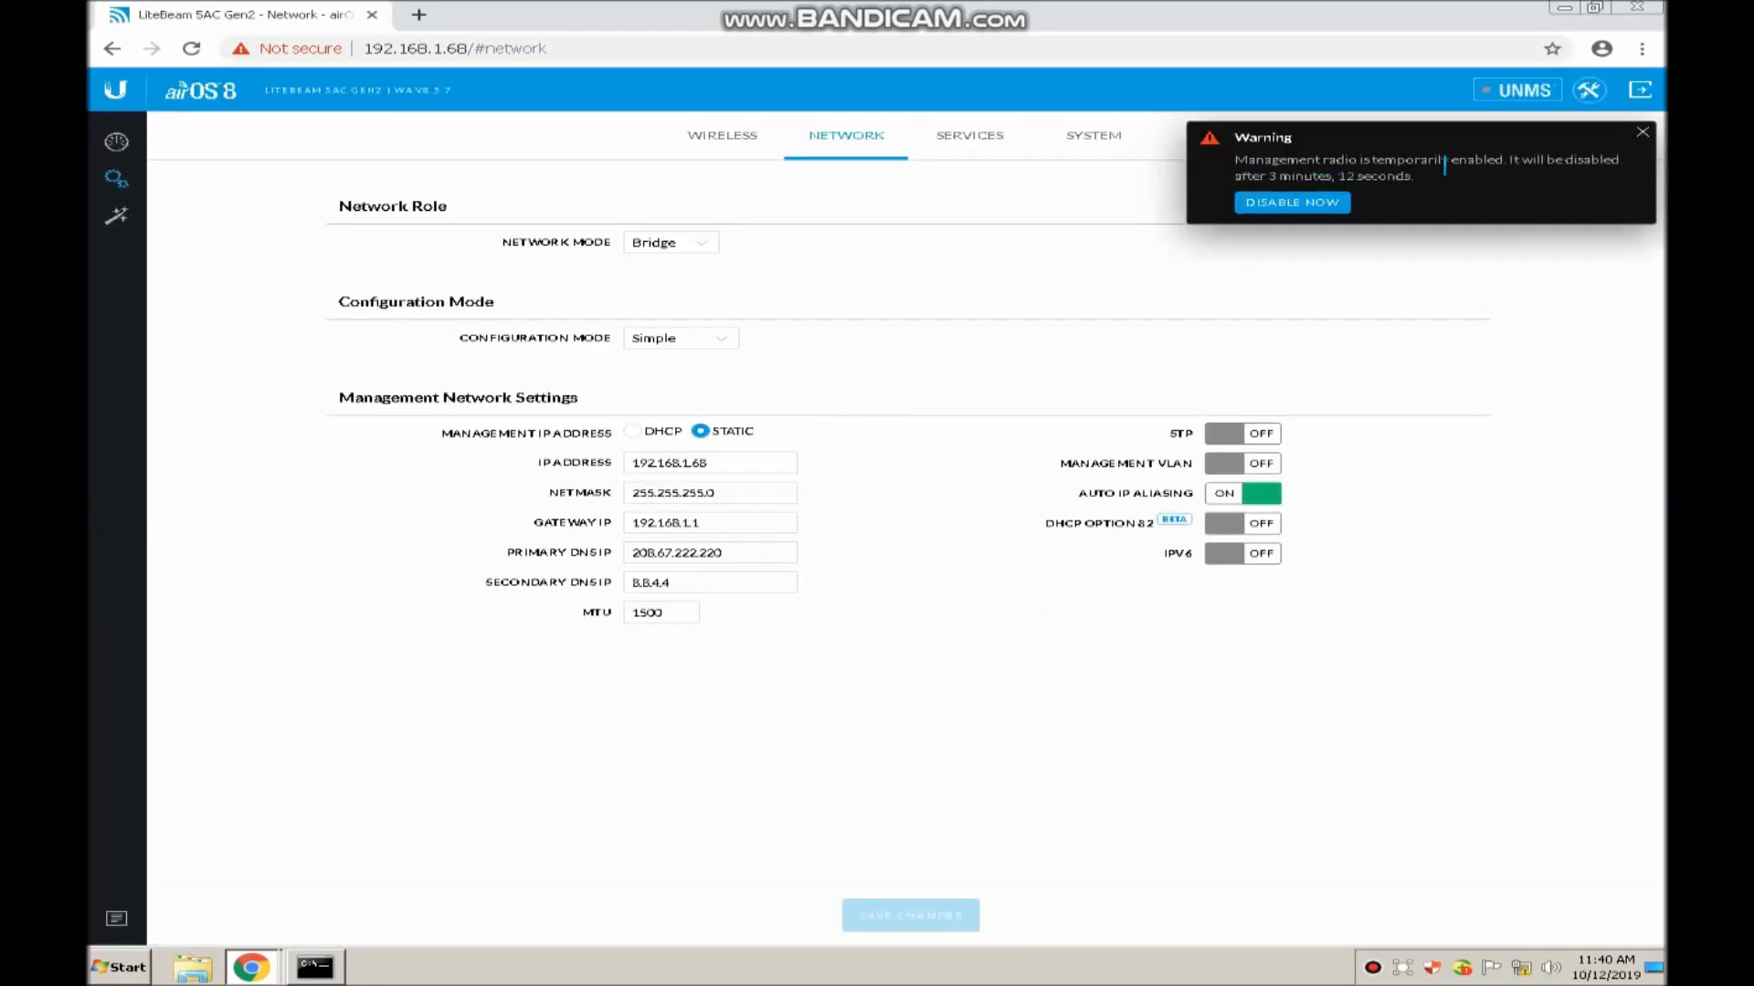
Dismiss the management radio warning and look over the Services settings
click(1642, 133)
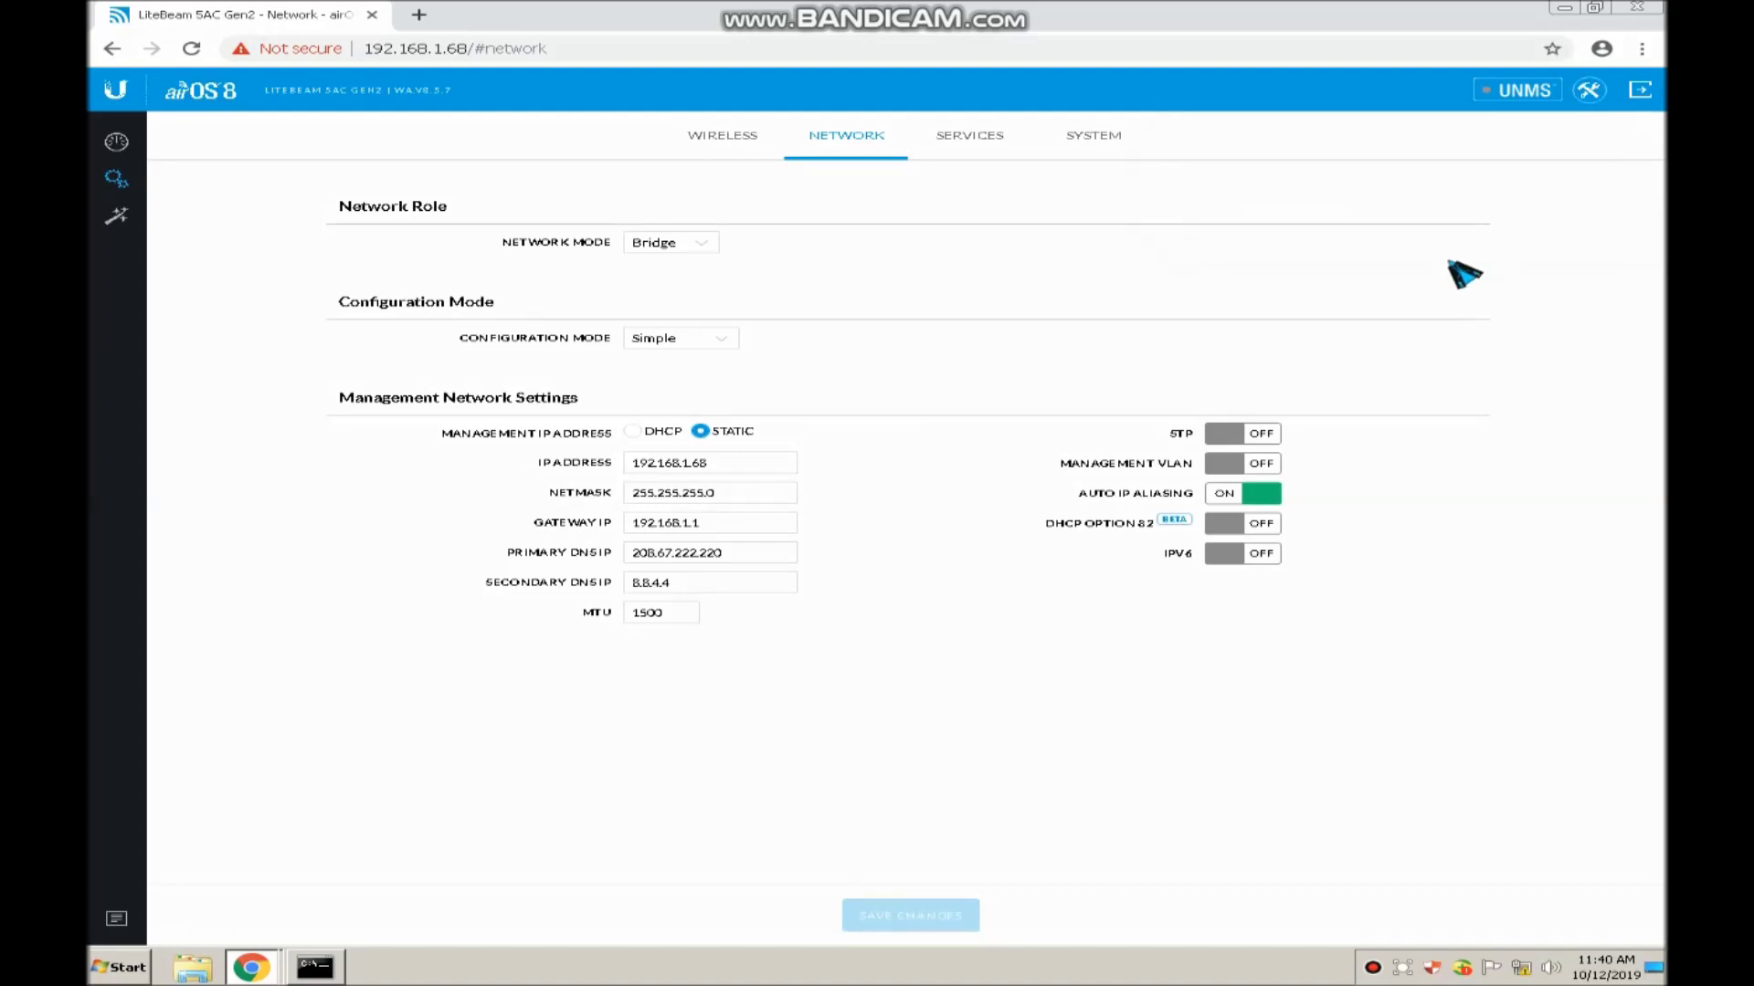
click(735, 522)
click(979, 144)
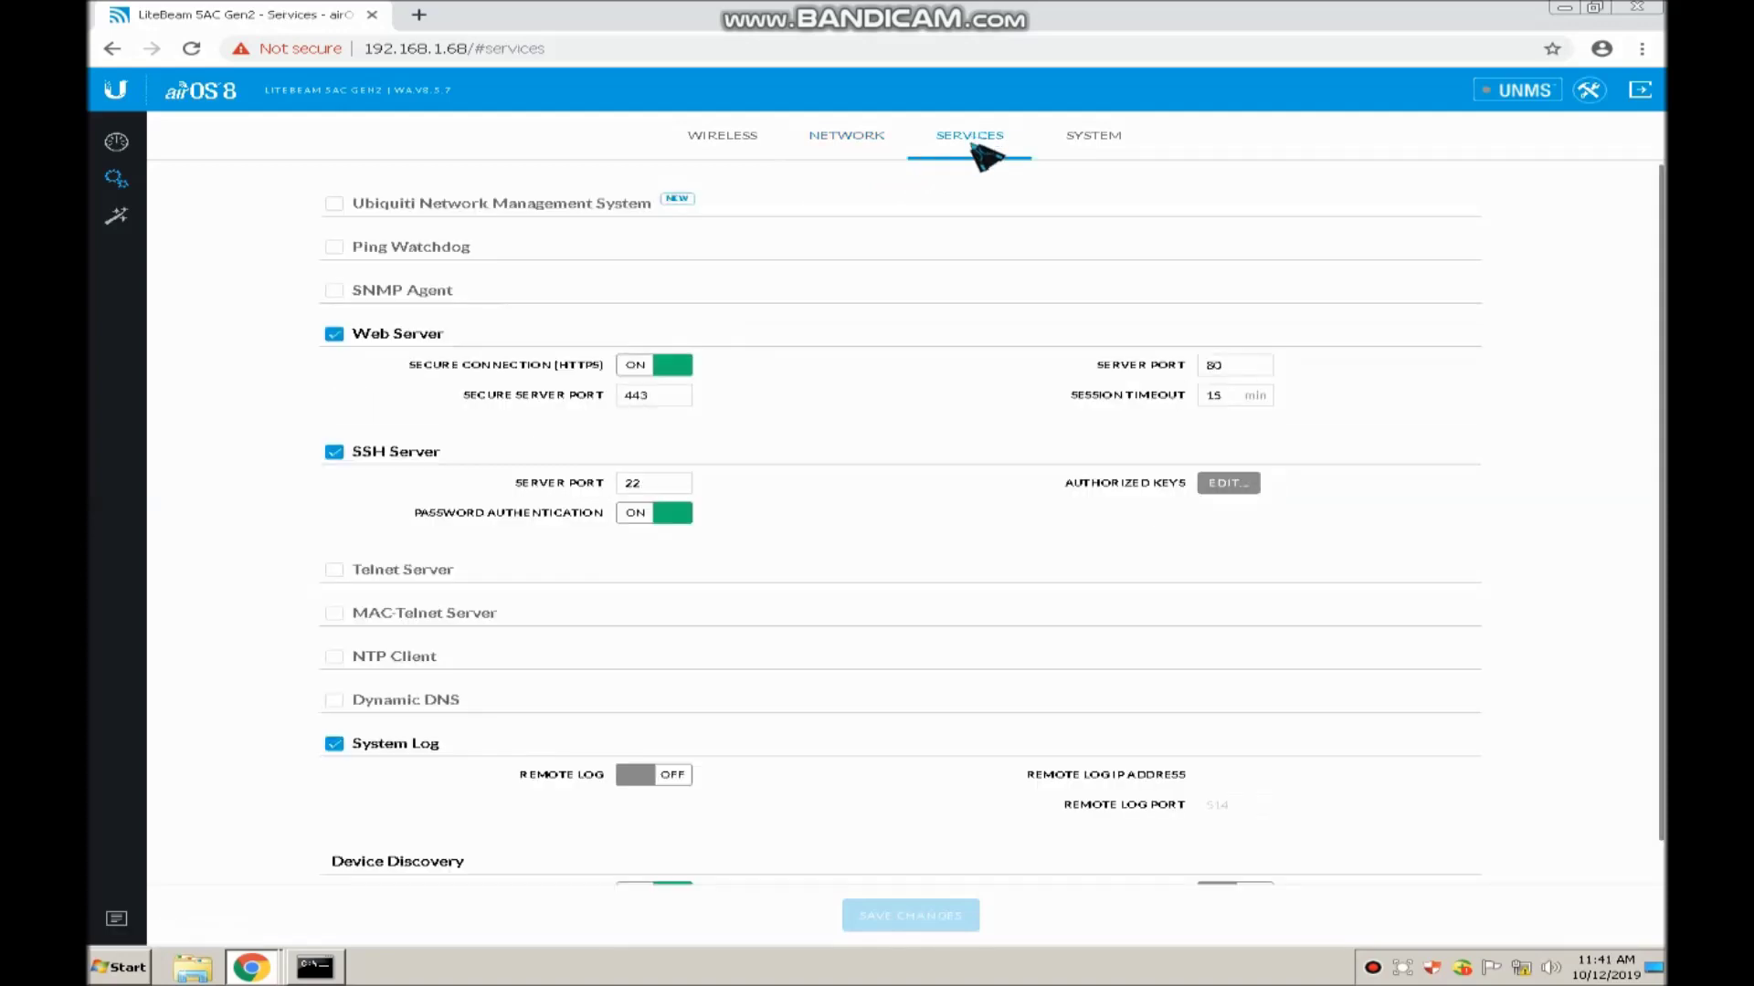
scroll(908, 505, down, 1)
scroll(952, 509, up, 1)
Review the System page showing firmware WA.V8.5.7 and time zone Western Europe
click(1099, 137)
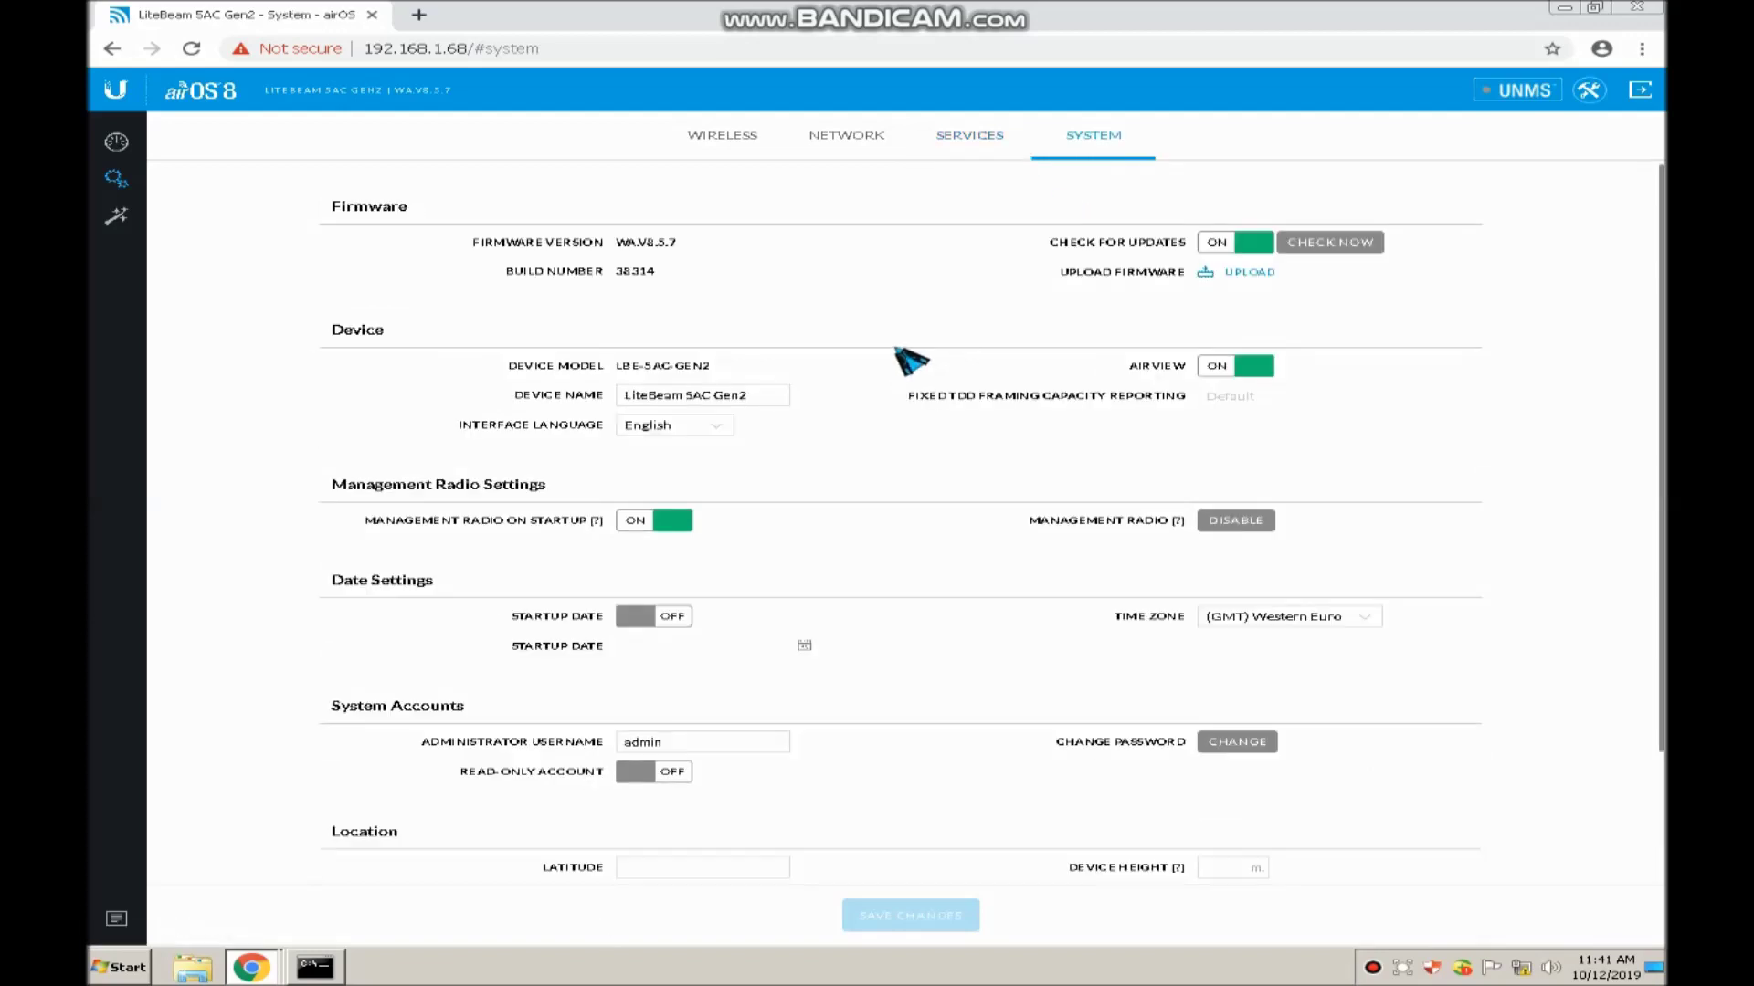
scroll(913, 365, down, 3)
scroll(951, 380, up, 3)
scroll(959, 470, down, 2)
scroll(968, 473, up, 1)
scroll(968, 473, up, 1)
Save time zone (GMT+08:00) Beijing, Perth, Singapore, Hong Kong, keeping management radio enabled
click(1368, 619)
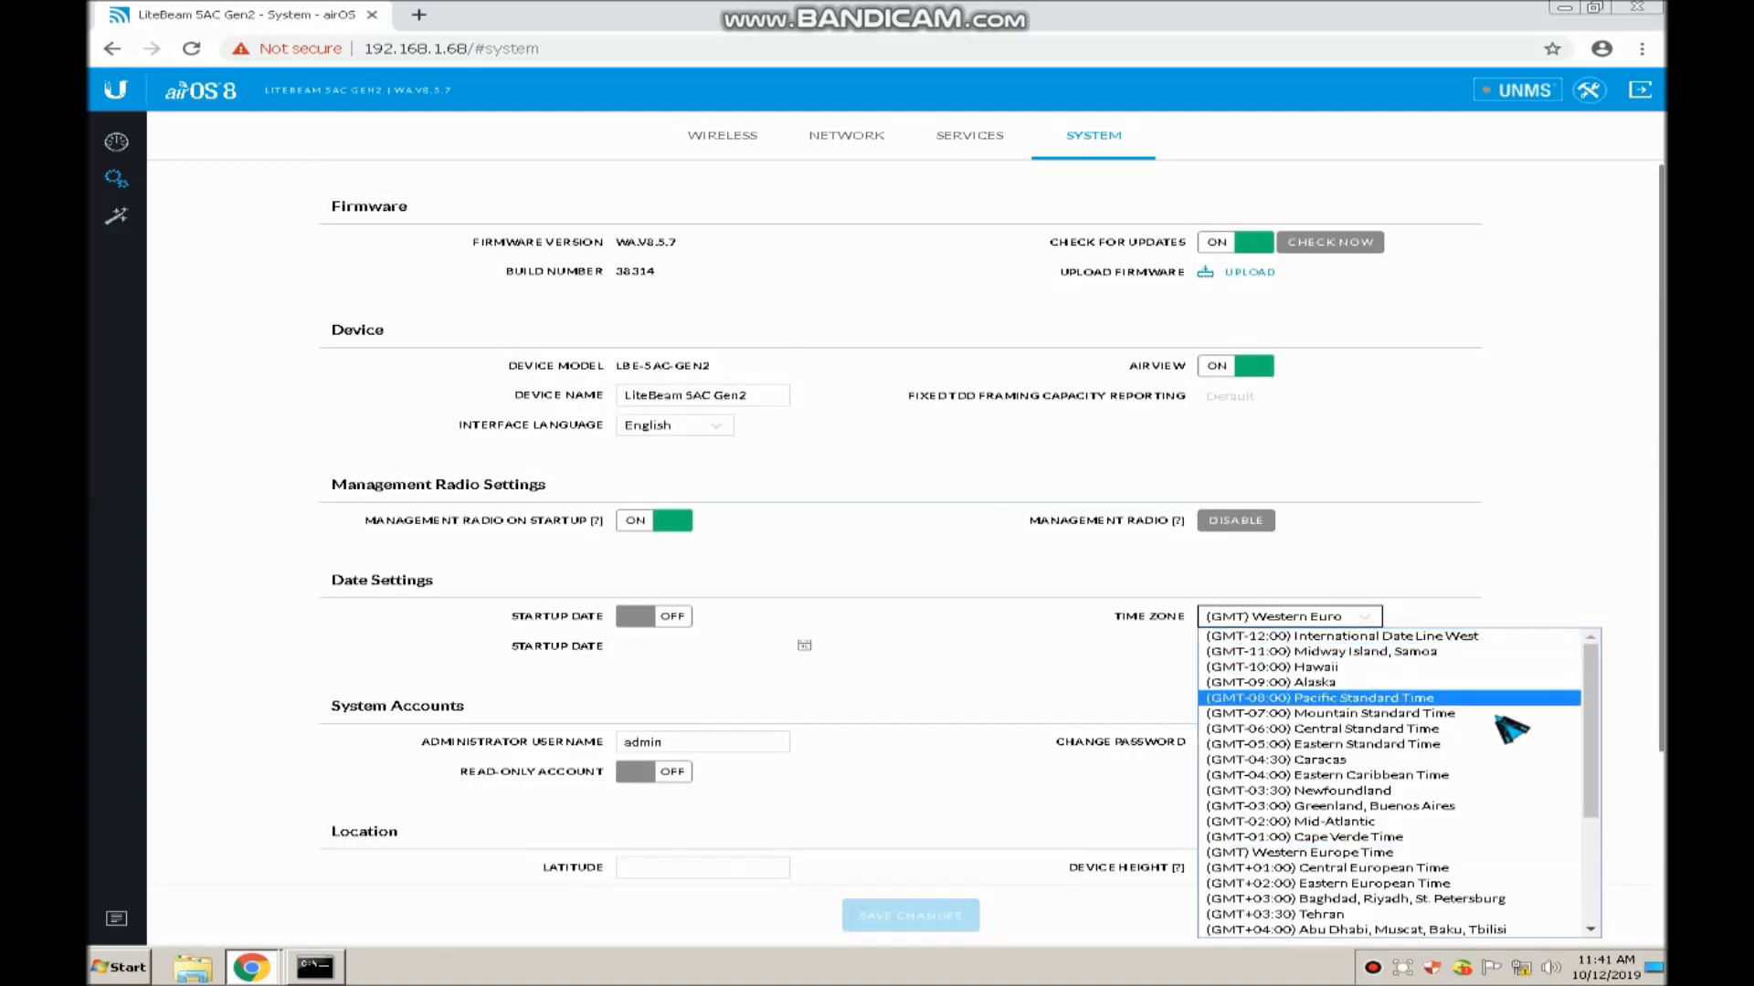
drag(1589, 696, 1590, 823)
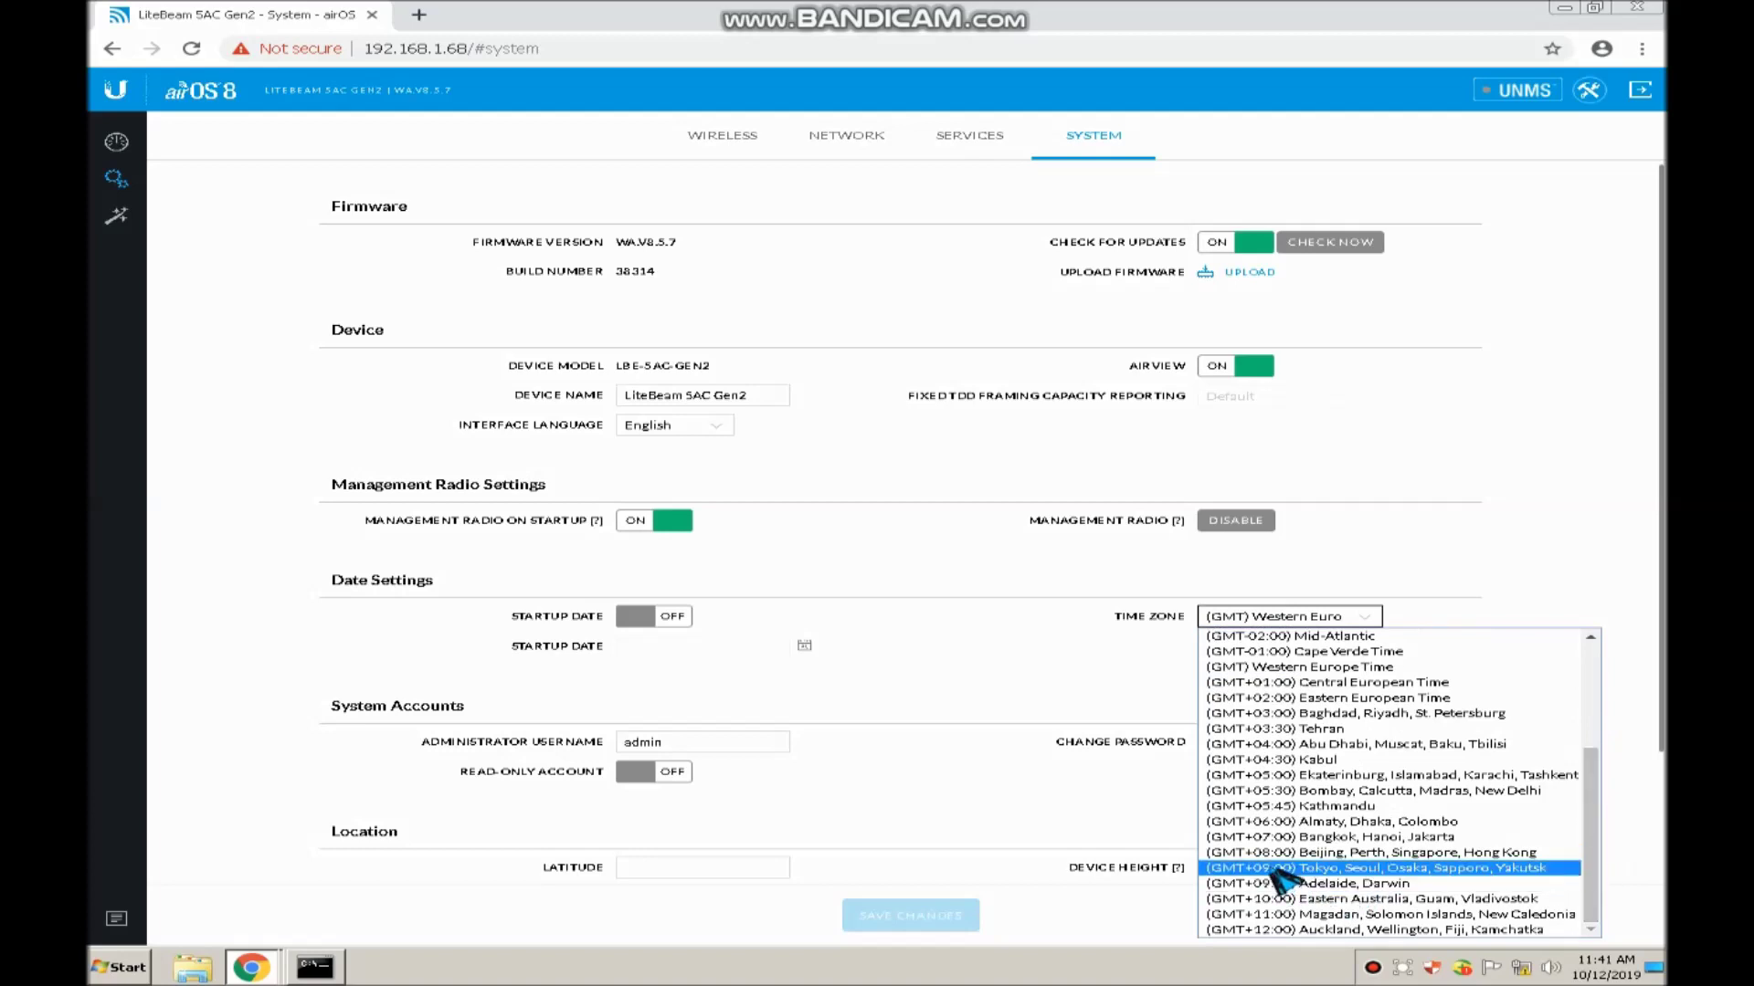
click(1342, 852)
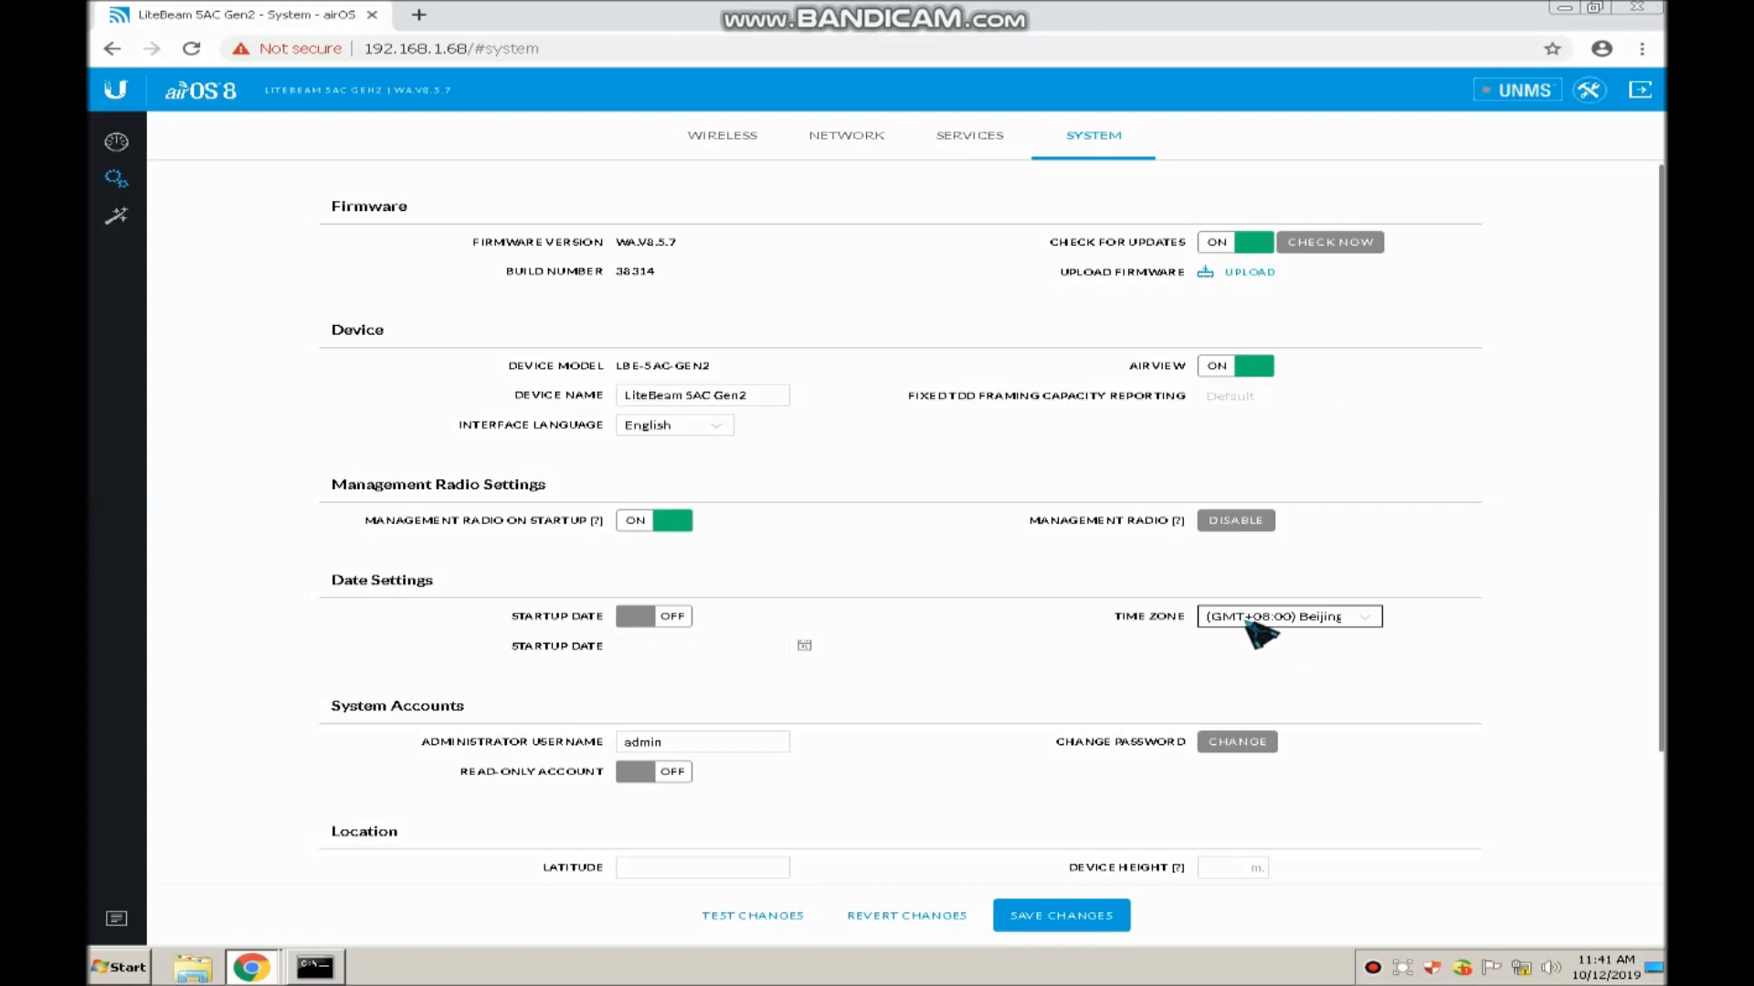
click(1052, 921)
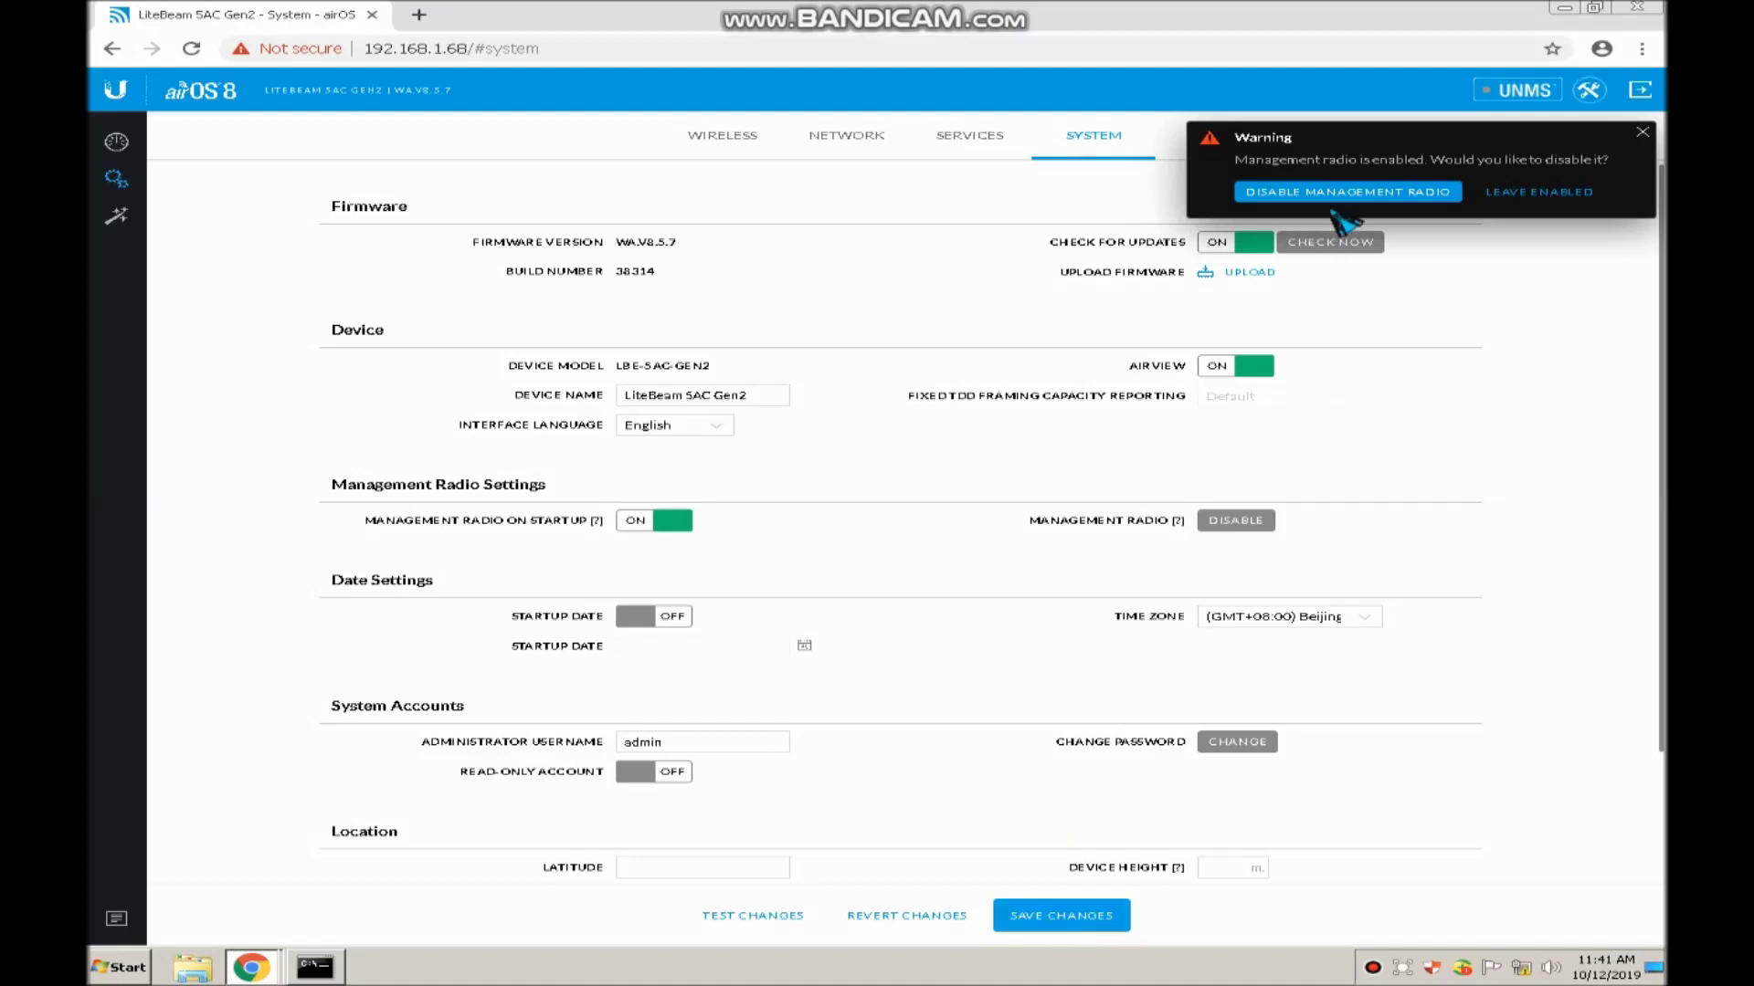
click(1514, 193)
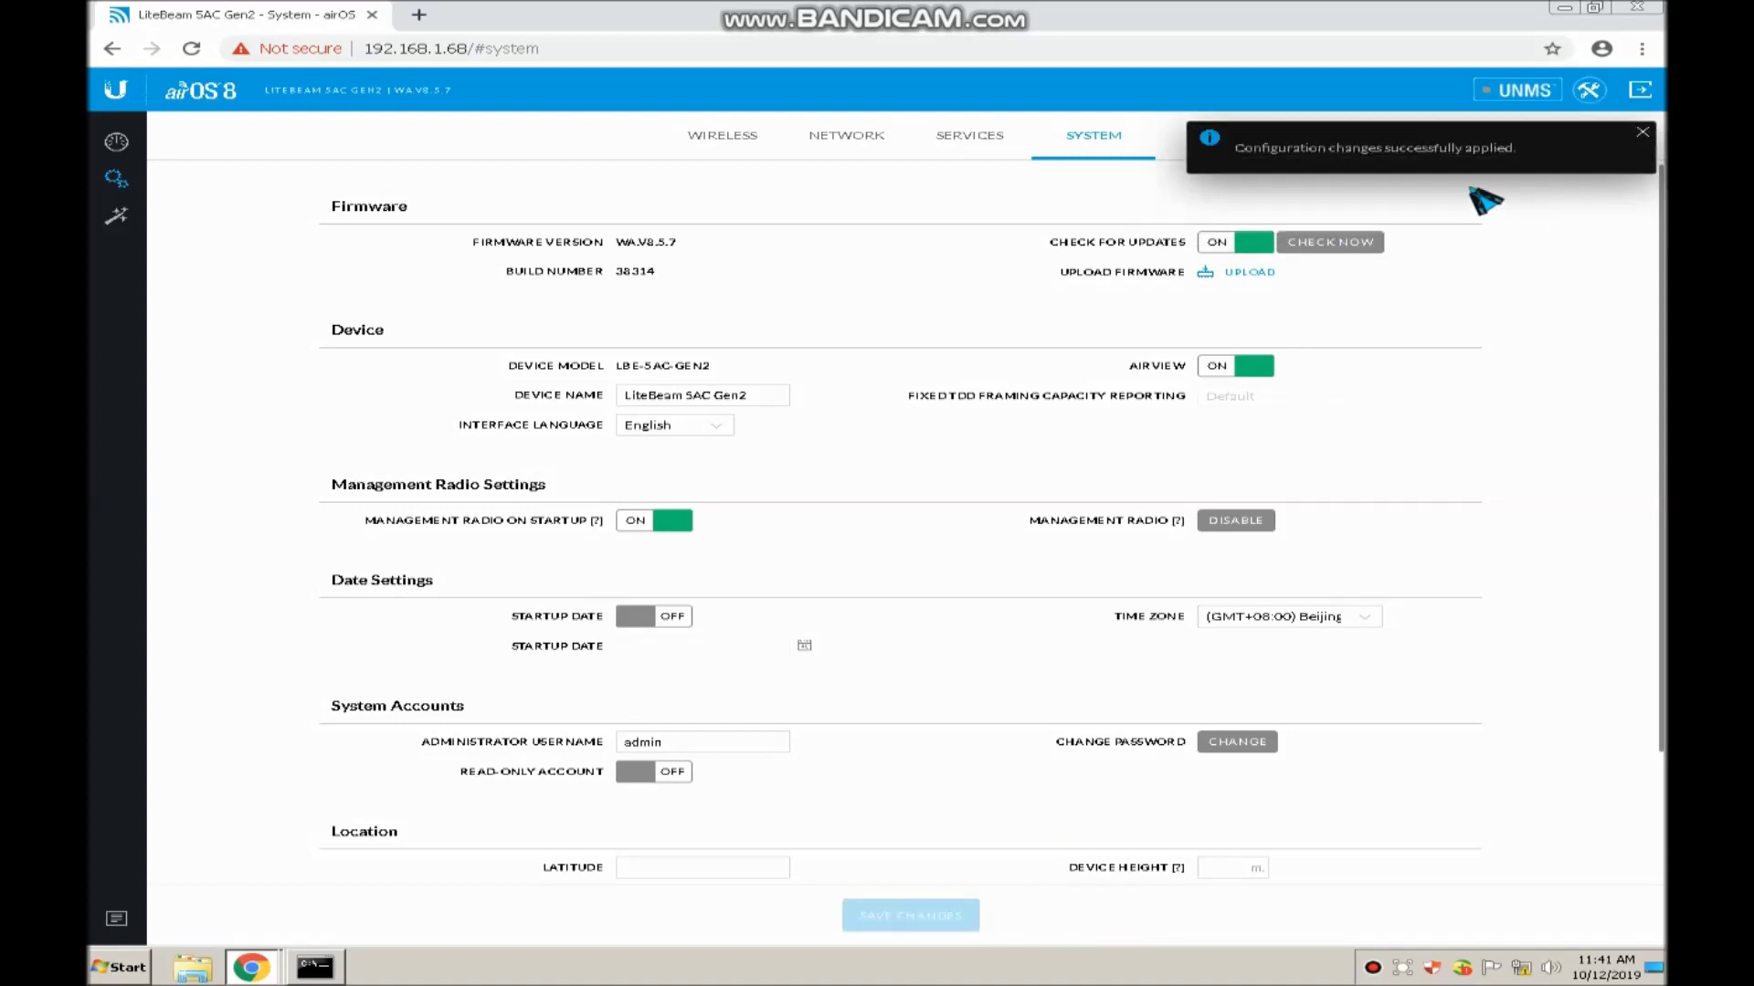
Review the Services and Wireless tabs, confirming the SSID is still ubnt_testmode
scroll(1027, 571, down, 2)
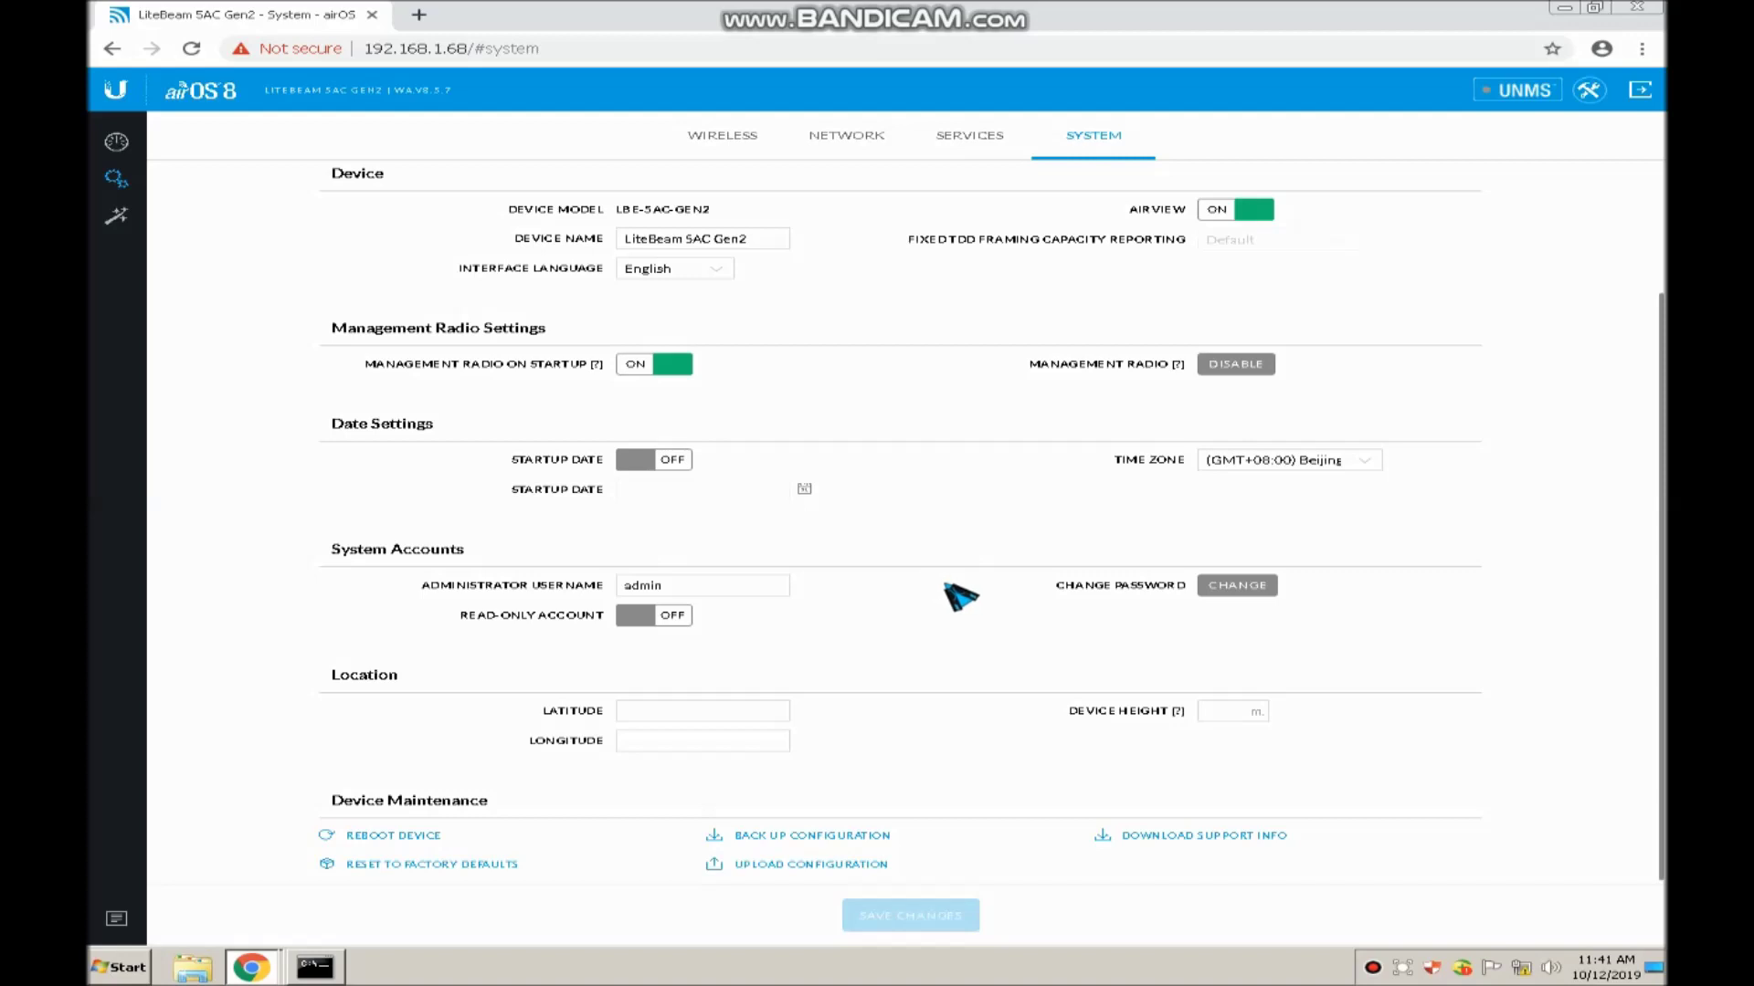
scroll(955, 594, up, 2)
click(966, 138)
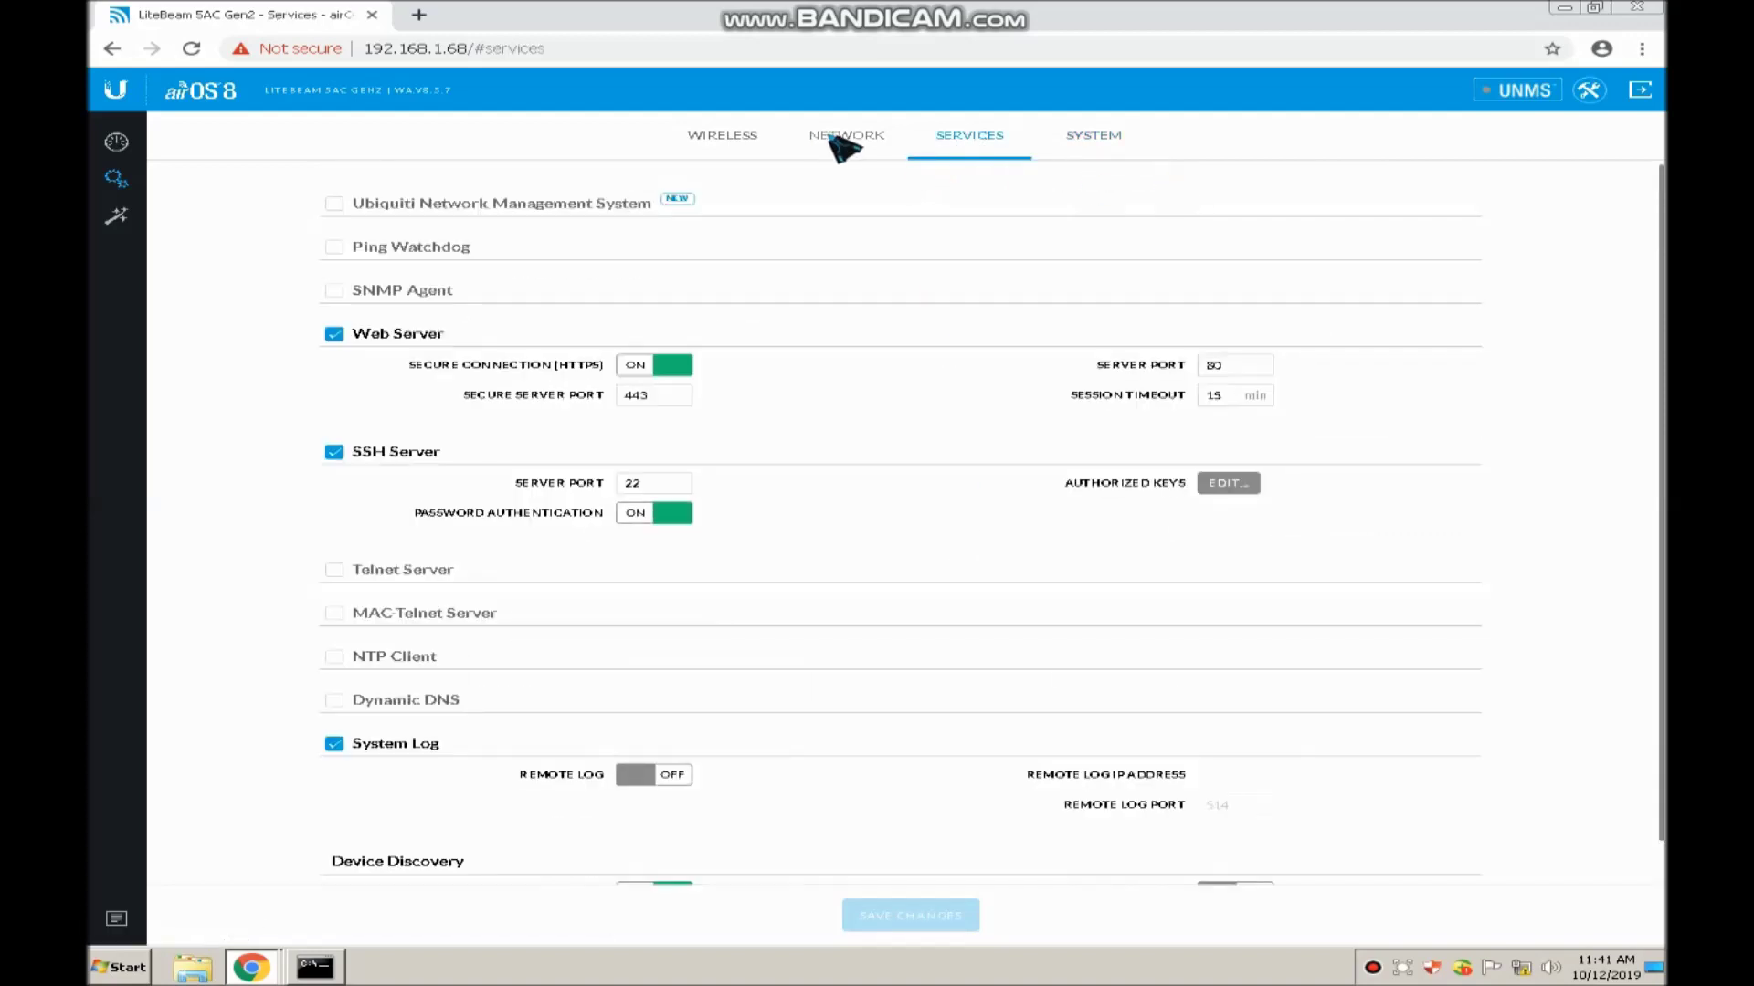
click(726, 145)
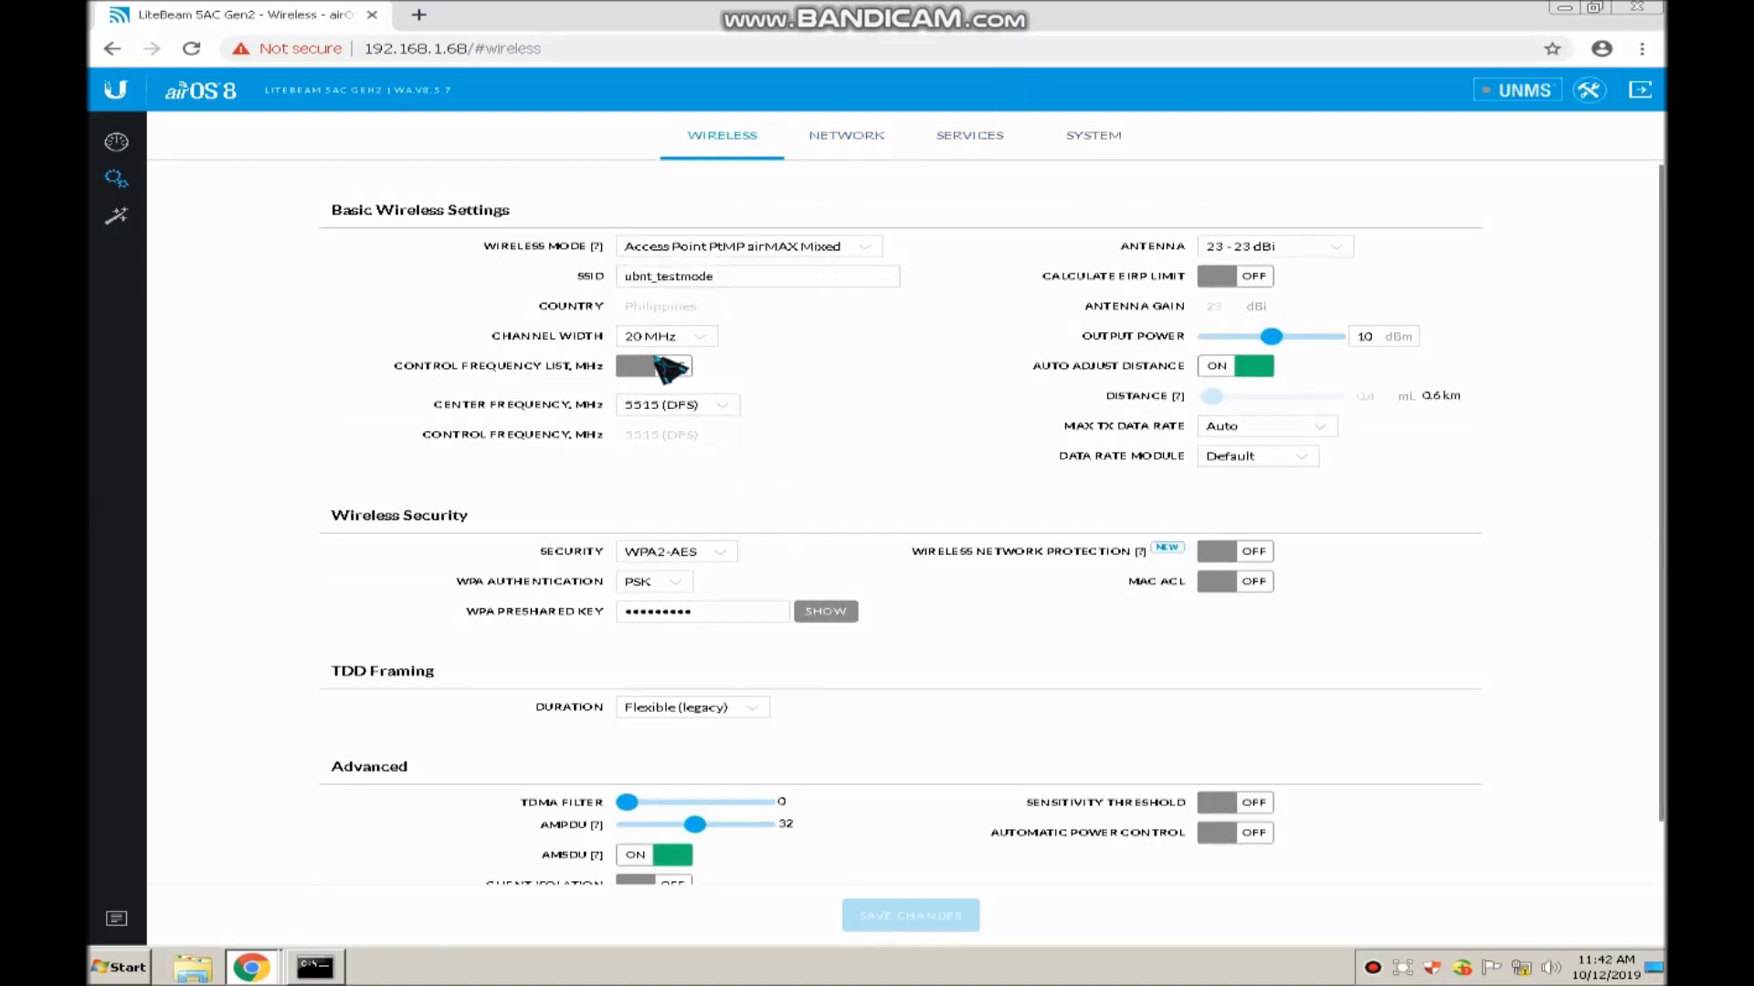
click(750, 274)
click(742, 276)
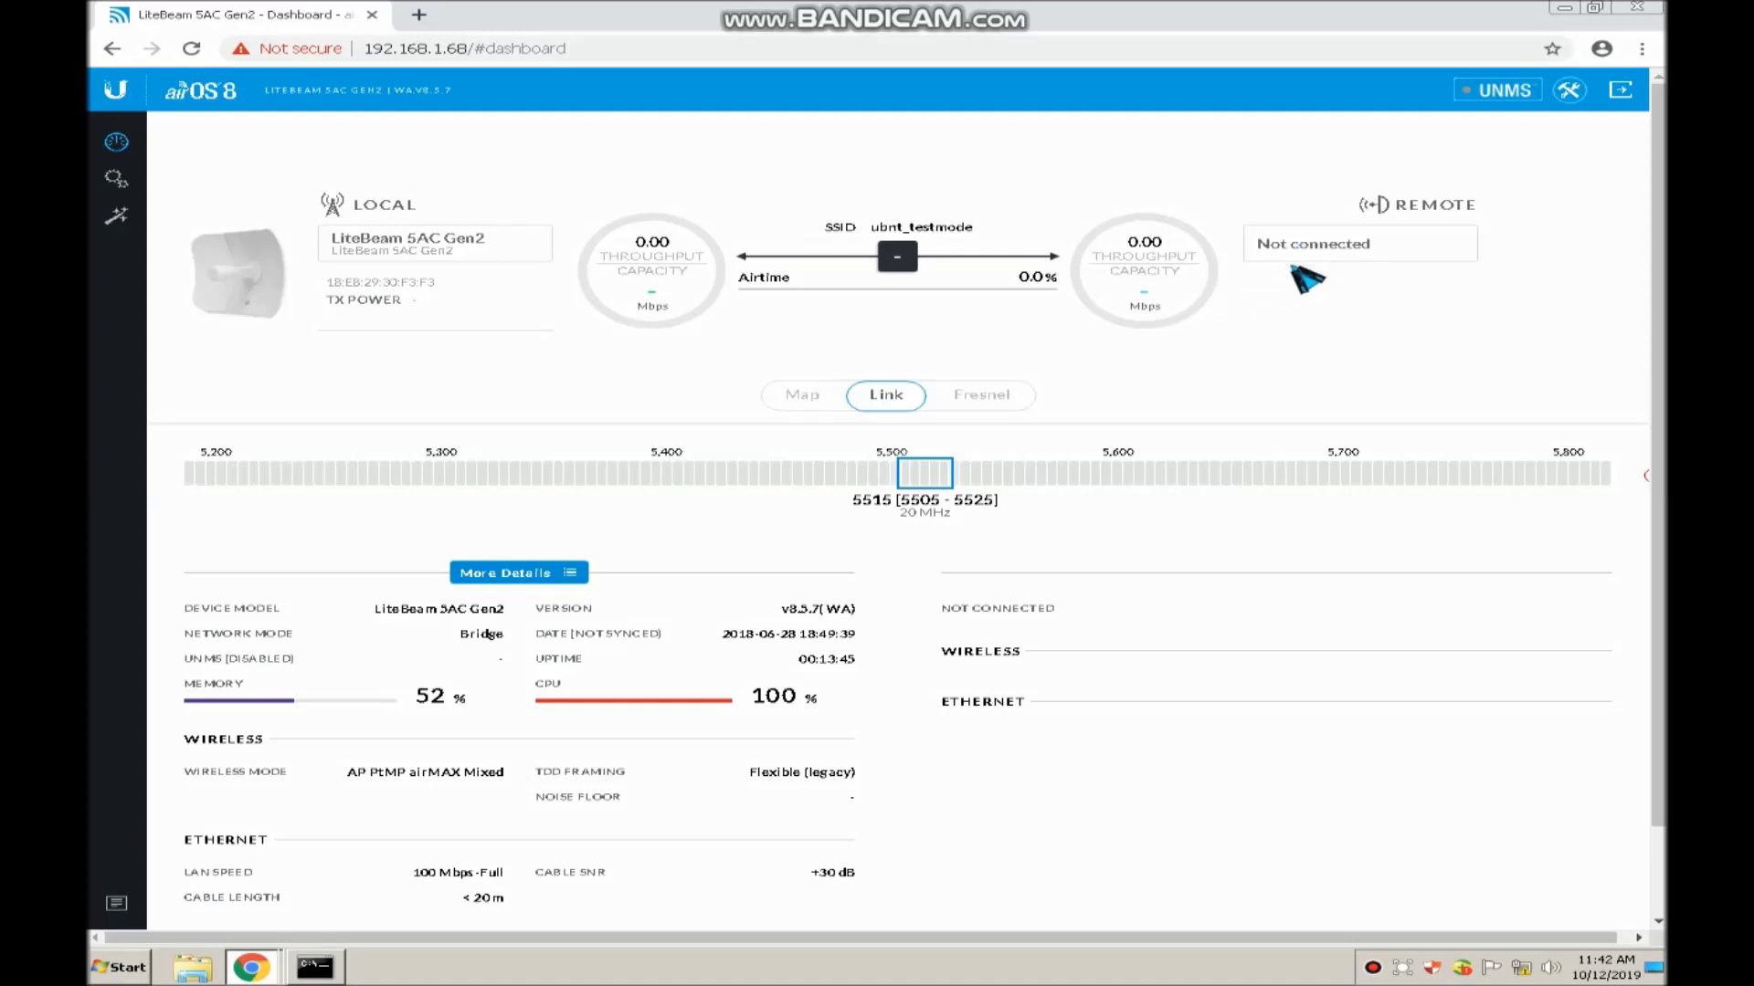
scroll(1235, 402, down, 1)
scroll(1235, 403, up, 1)
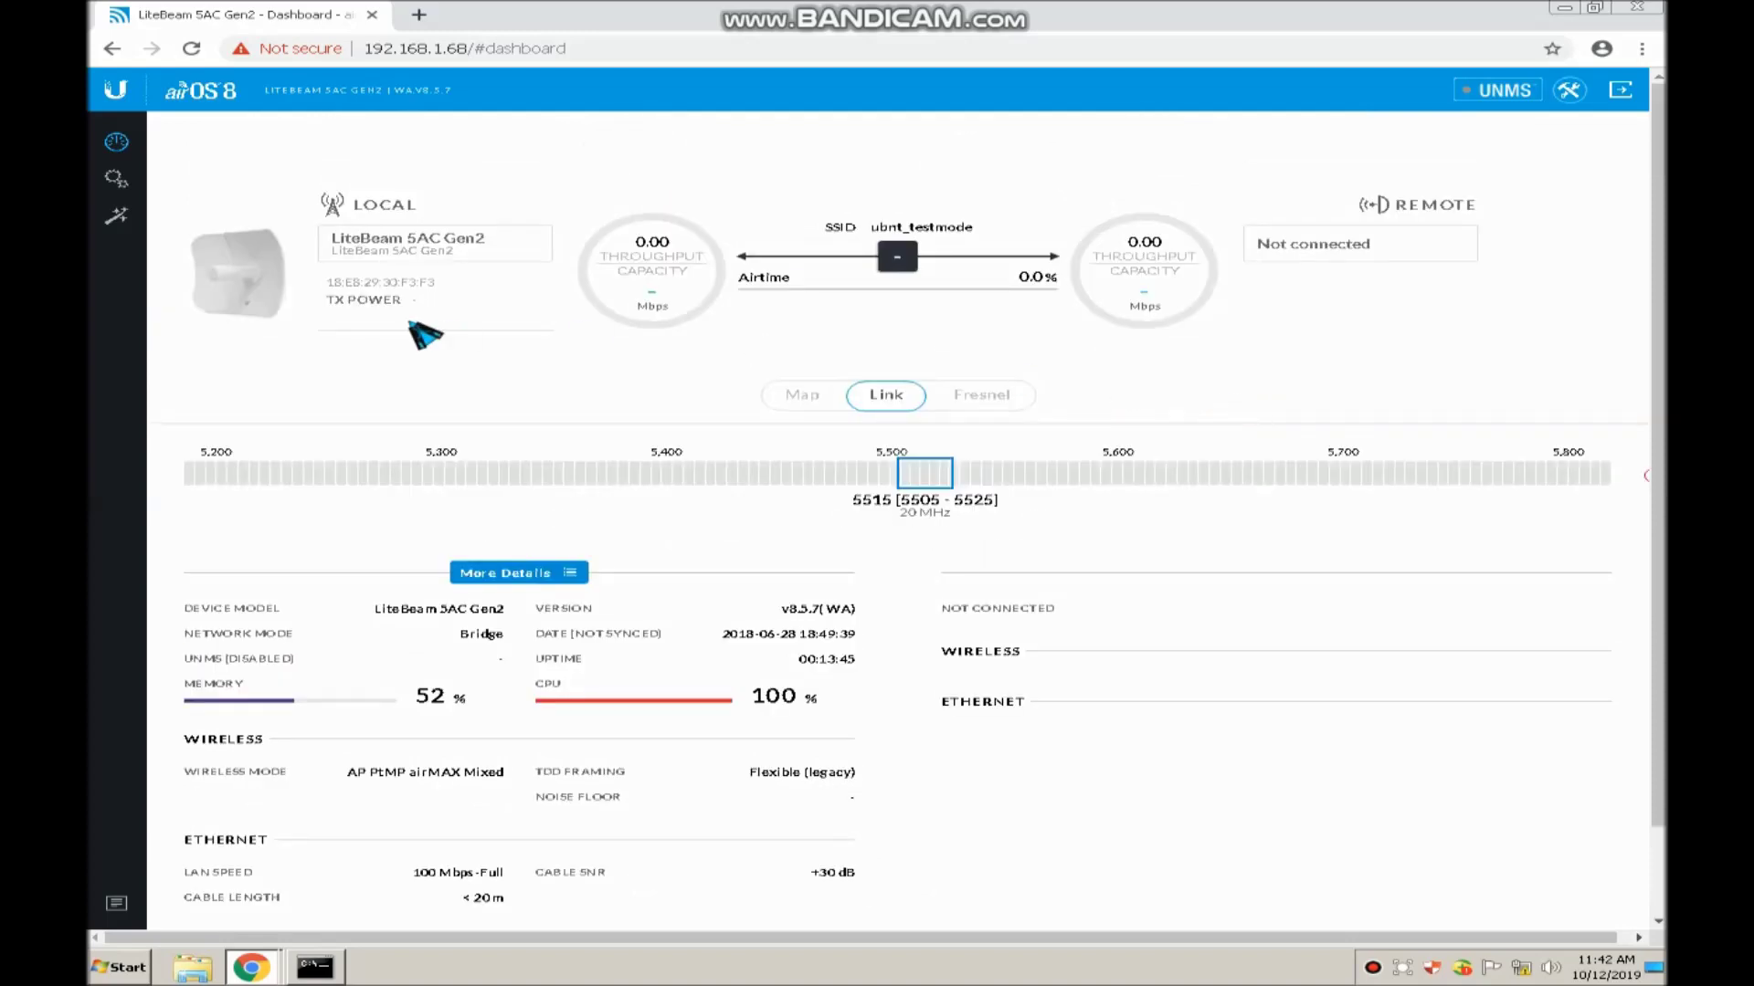